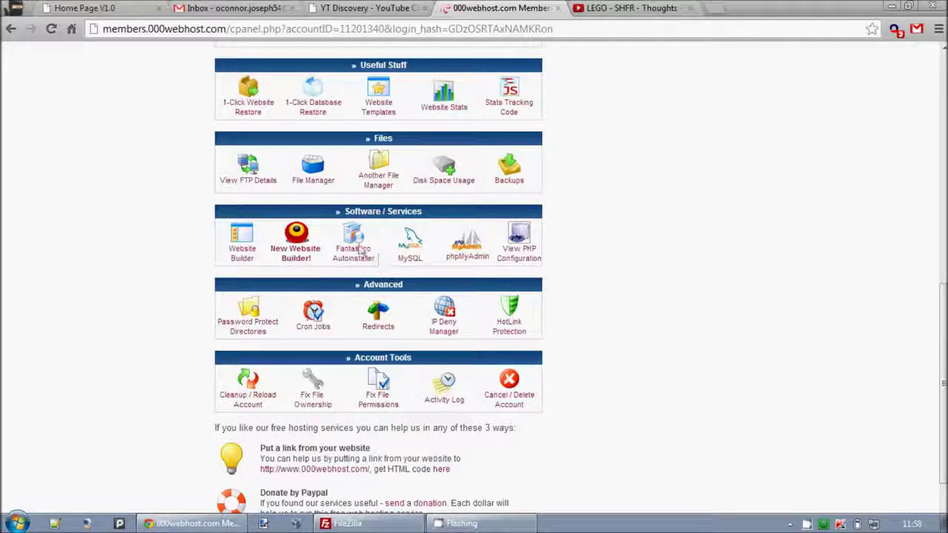
# Launch the hosting account's File Manager (net2ftp) from the Files section of cPanel
pyautogui.scroll(2, 305, 247)
pyautogui.click(305, 246)
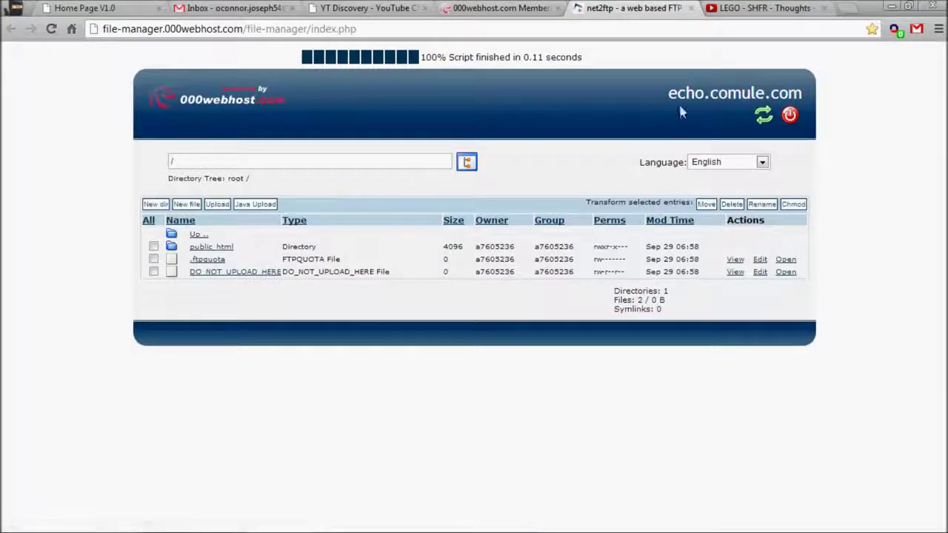
# Try opening the .ftpquota file, then go back and reload the root folder listing
pyautogui.rightClick(781, 95)
pyautogui.press('Escape')
pyautogui.click(223, 259)
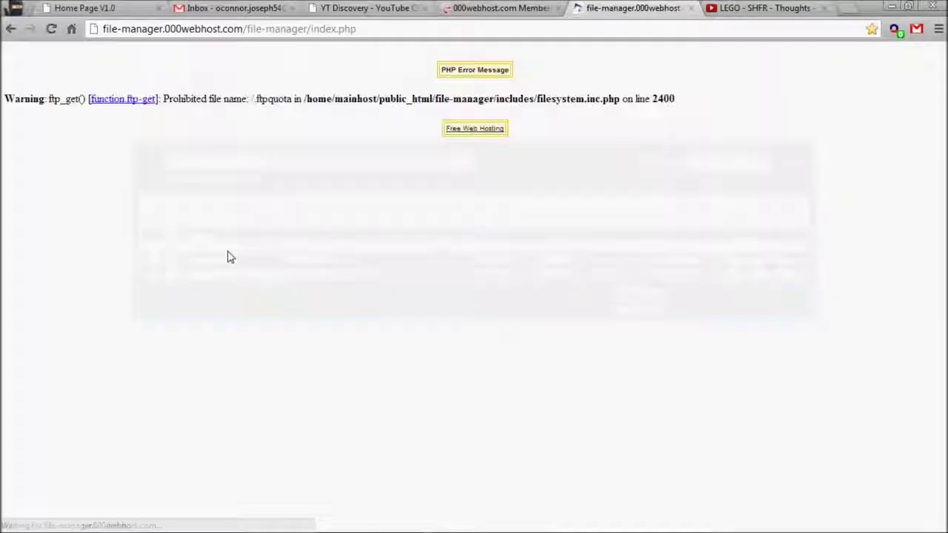
pyautogui.click(4, 28)
pyautogui.press('F5')
pyautogui.press('Return')
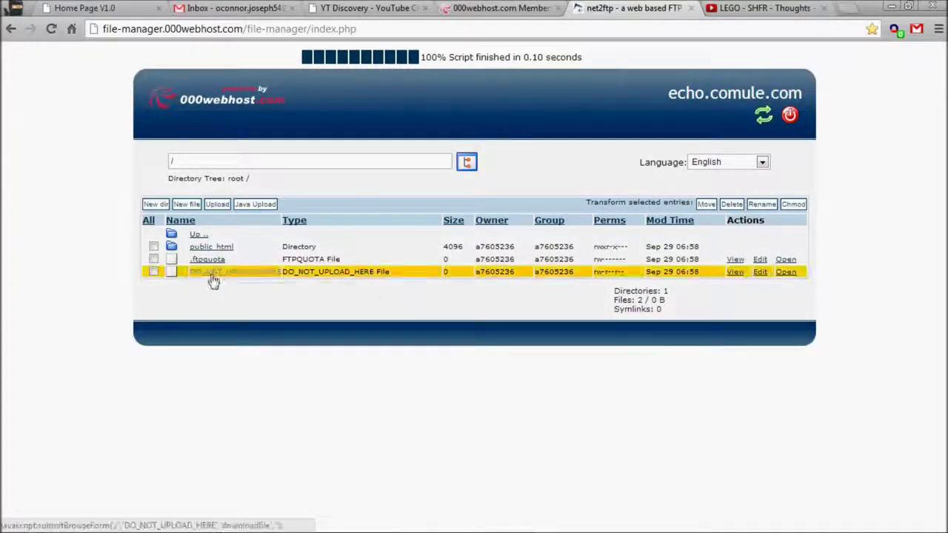
# Open public_html, view default.php's welcome page in a new tab, then launch the new website builder
pyautogui.click(208, 250)
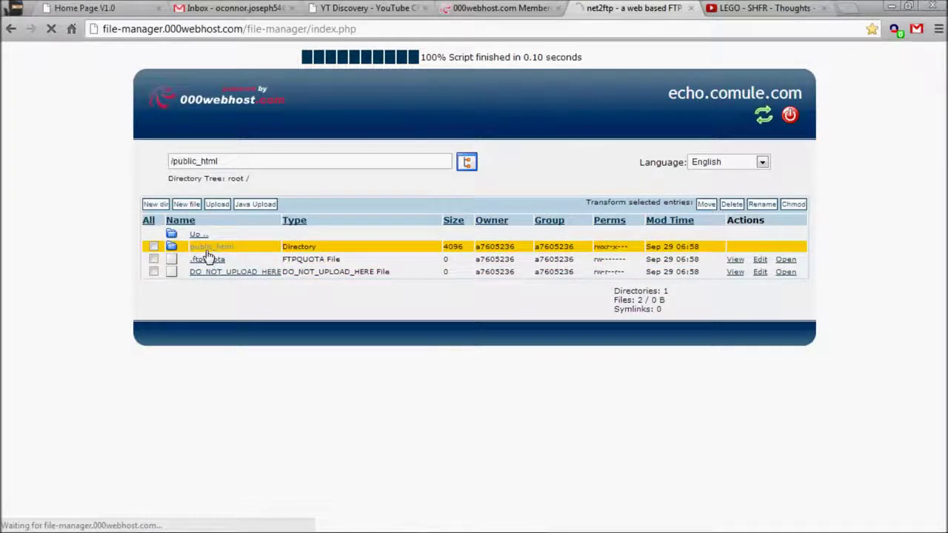
pyautogui.rightClick(773, 247)
pyautogui.click(810, 254)
pyautogui.hotkey('ctrl', 'Tab')
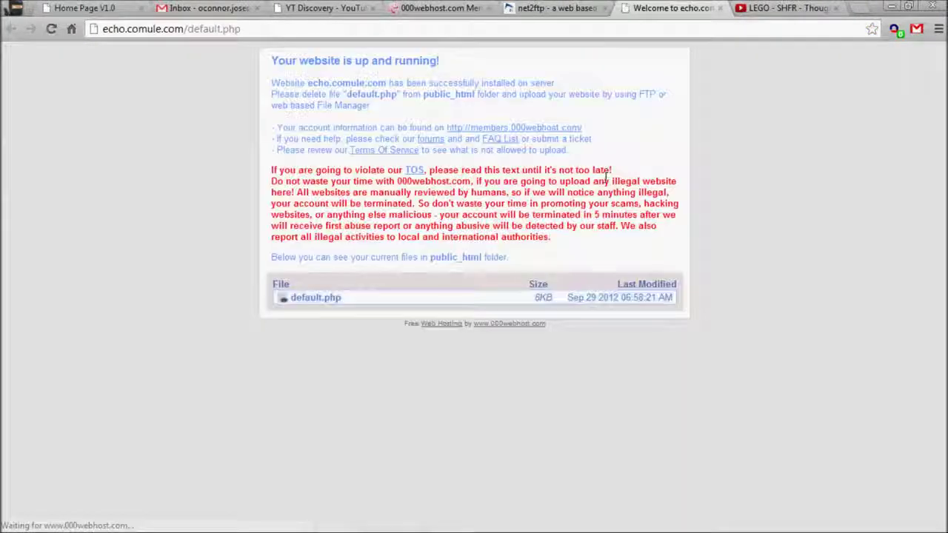
pyautogui.middleClick(661, 8)
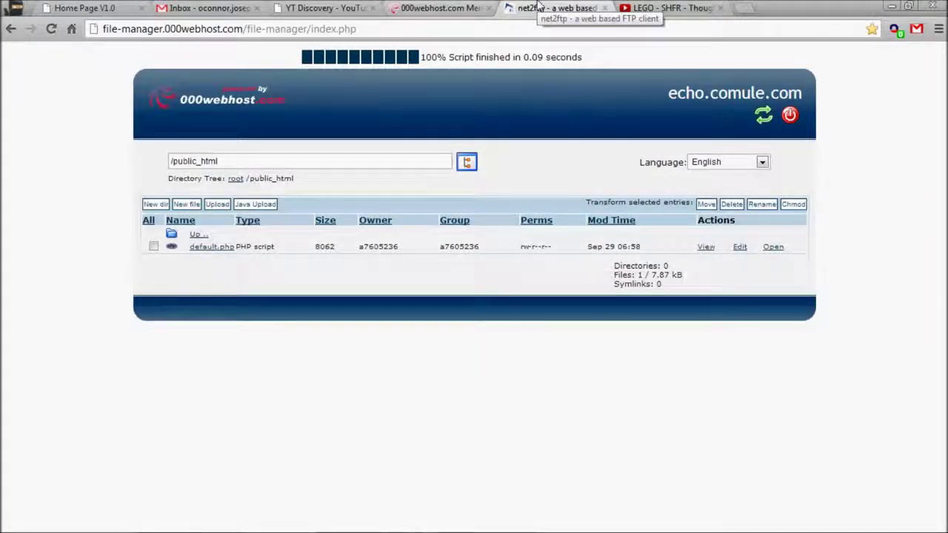
pyautogui.click(460, 7)
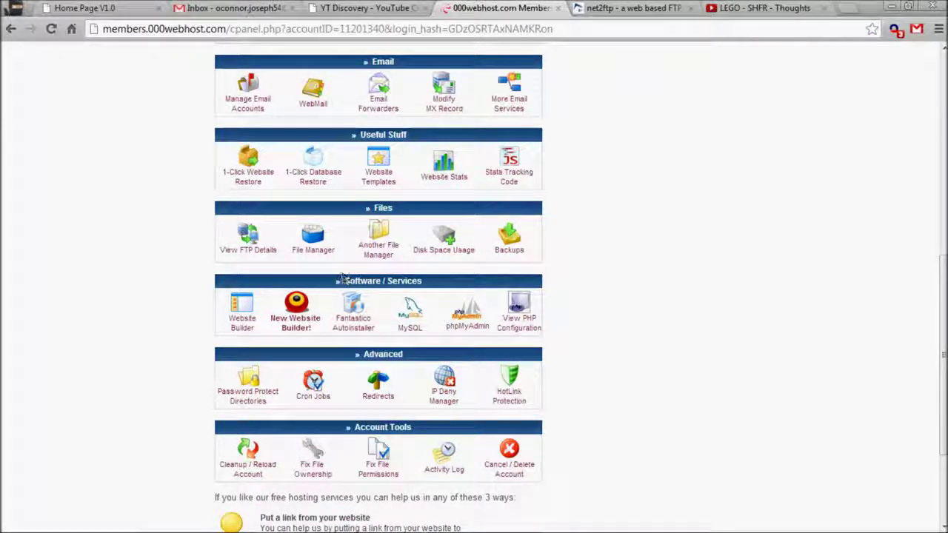
pyautogui.click(294, 319)
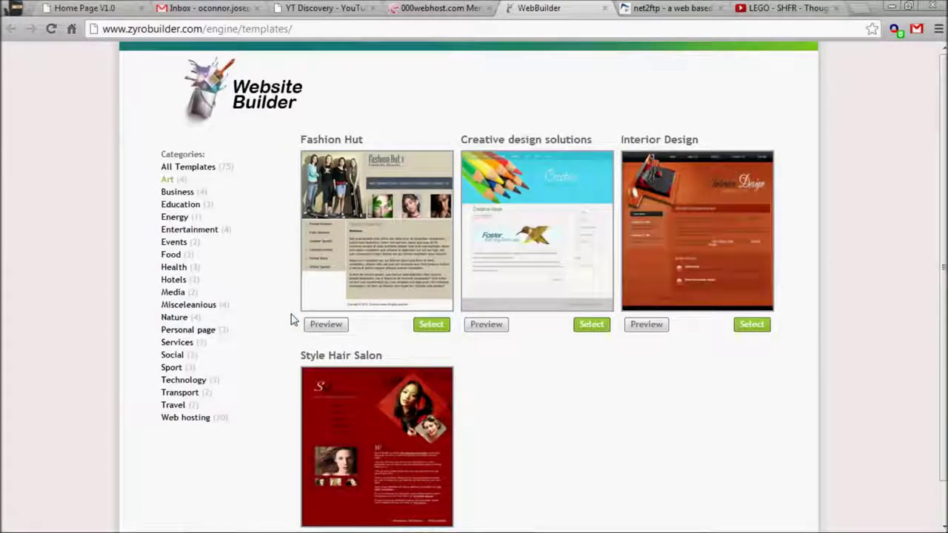
# Show all available templates and scroll through the gallery
pyautogui.scroll(-1, 600, 390)
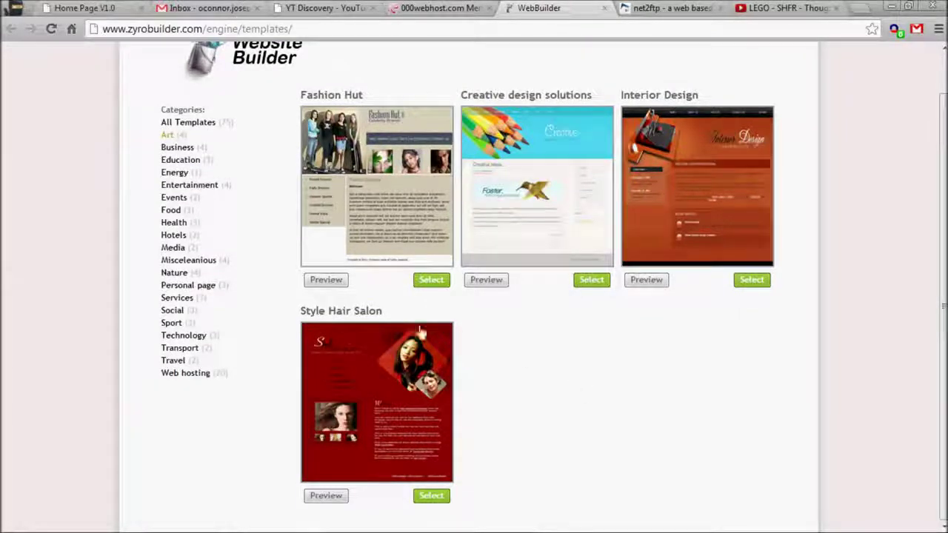
pyautogui.click(187, 123)
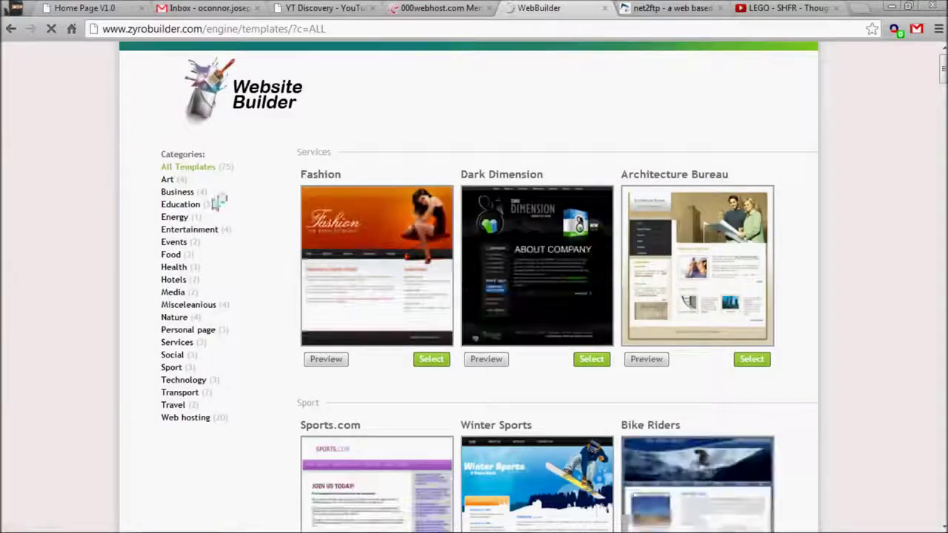
pyautogui.scroll(-5, 102, 239)
pyautogui.scroll(-10, 104, 238)
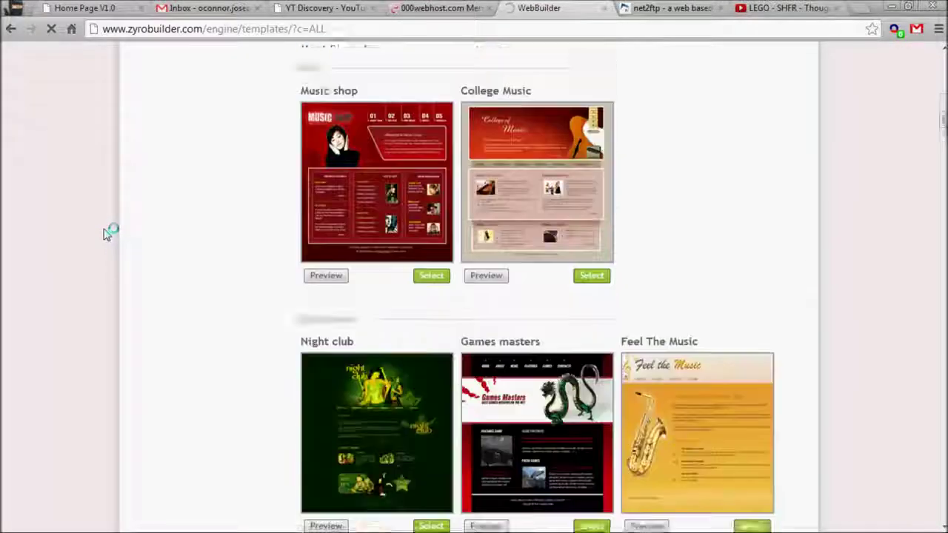
pyautogui.scroll(-4, 111, 224)
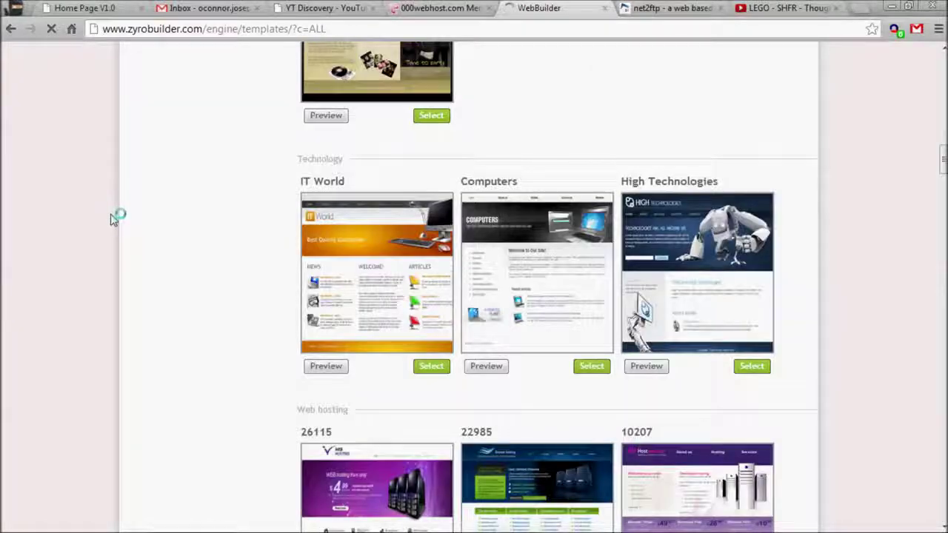
pyautogui.scroll(-10, 112, 209)
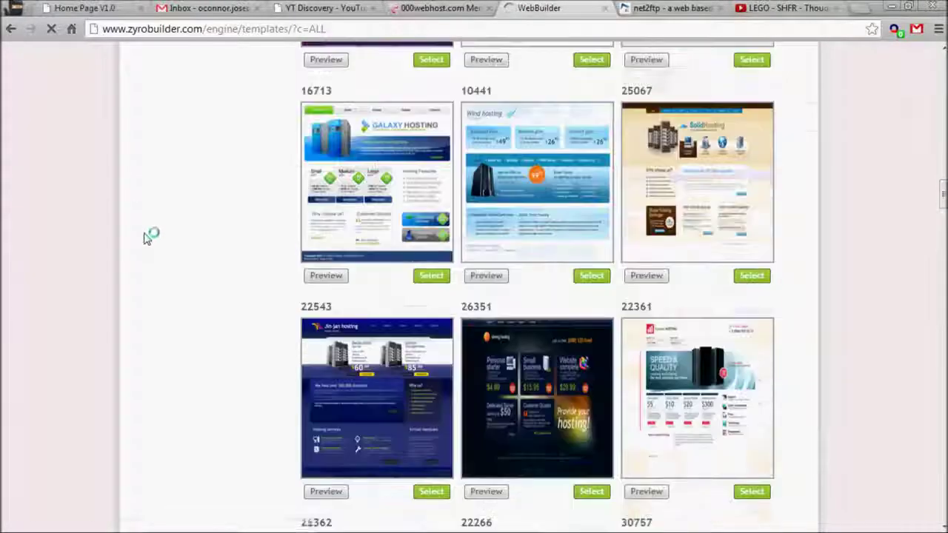
pyautogui.scroll(-4, 147, 237)
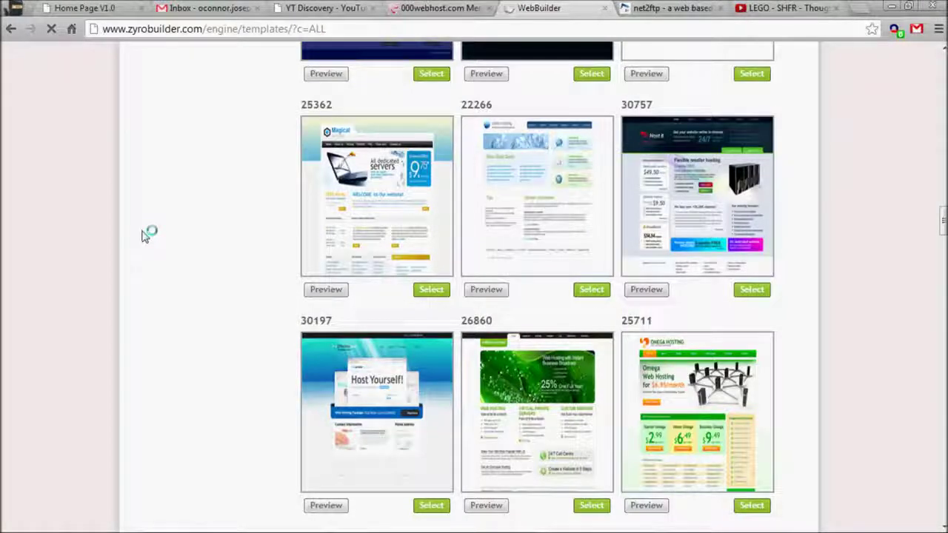
pyautogui.scroll(-6, 177, 265)
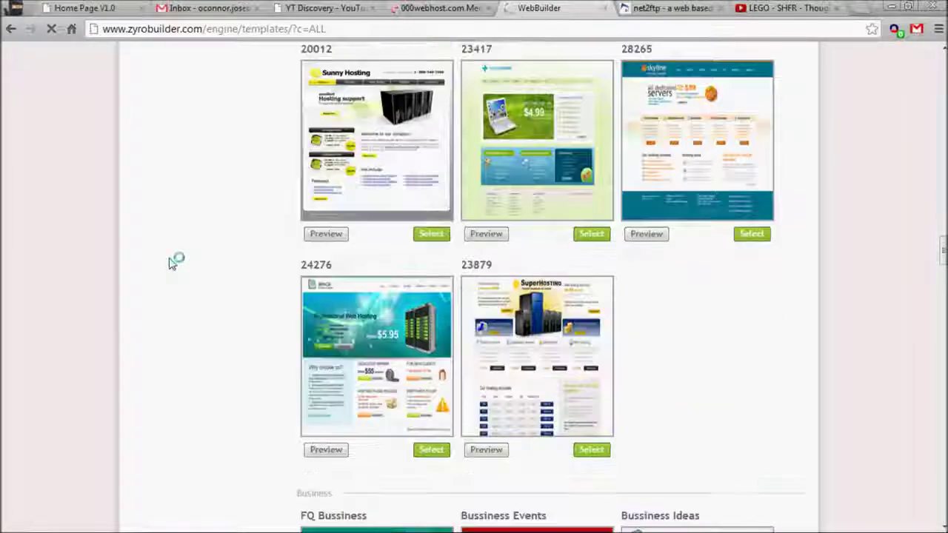
pyautogui.scroll(20, 188, 117)
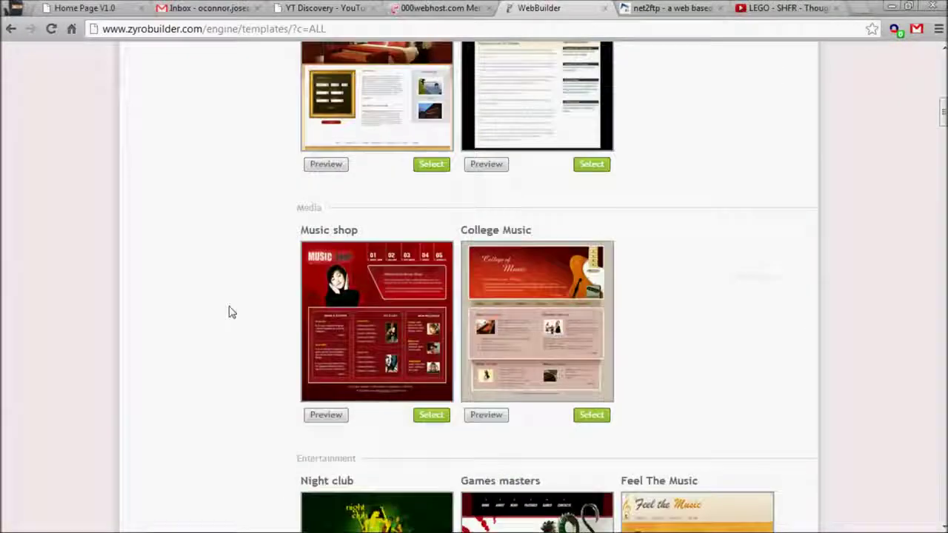
pyautogui.scroll(3, 228, 302)
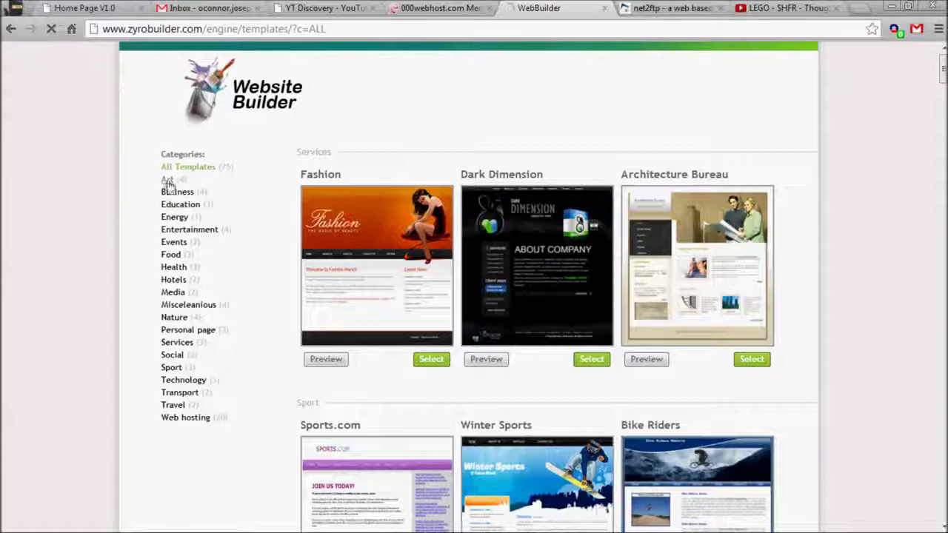
# Filter to the Art category and preview the Creative design solutions template
pyautogui.click(167, 182)
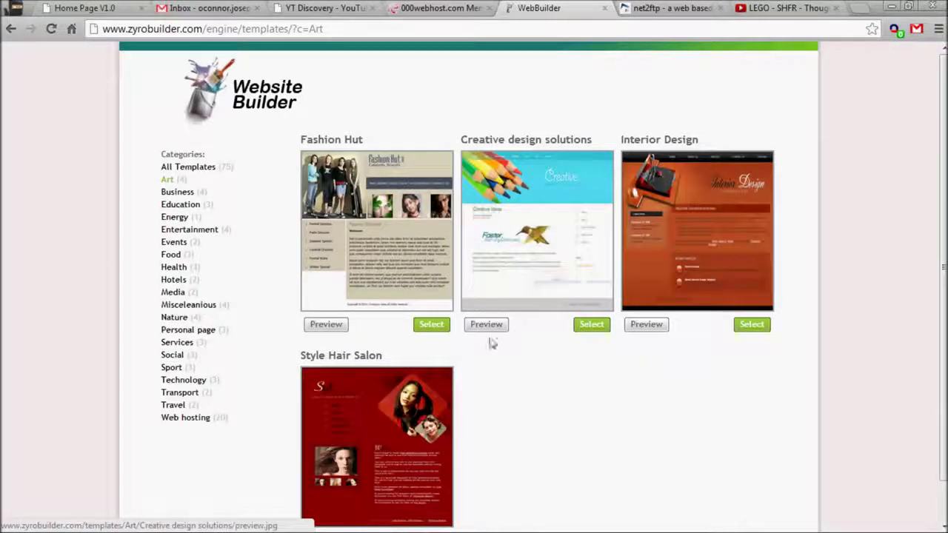
pyautogui.click(488, 328)
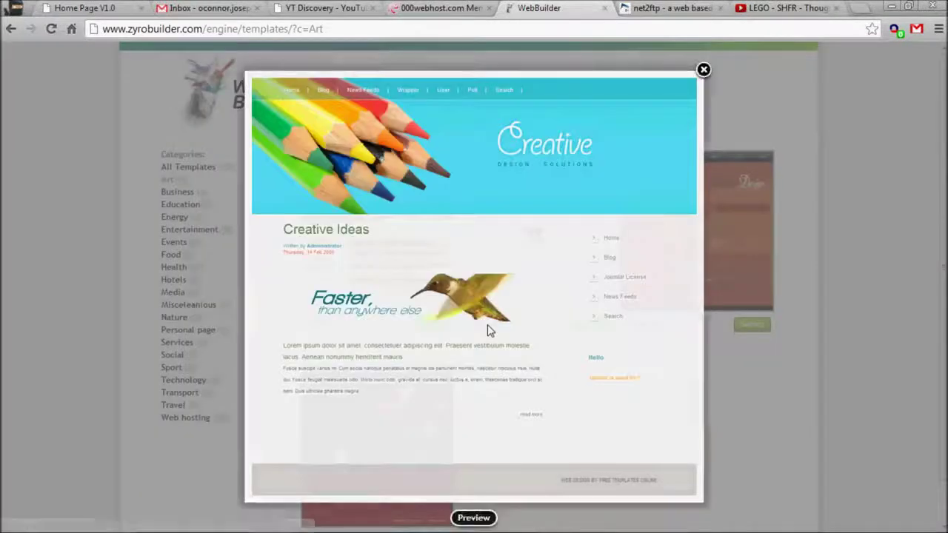
pyautogui.click(704, 72)
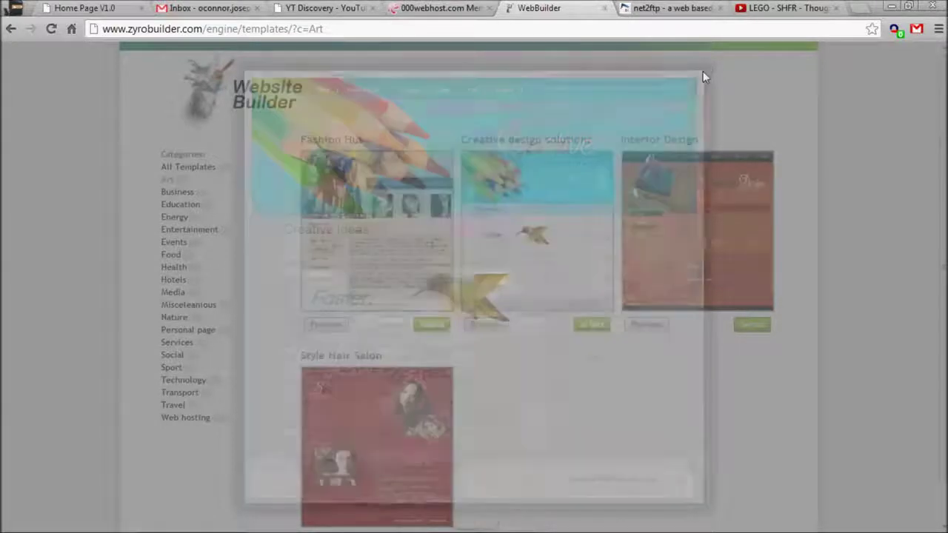
# Select Creative design solutions and fill Title, Keywords and Description with 'test site for youtube'
pyautogui.click(583, 325)
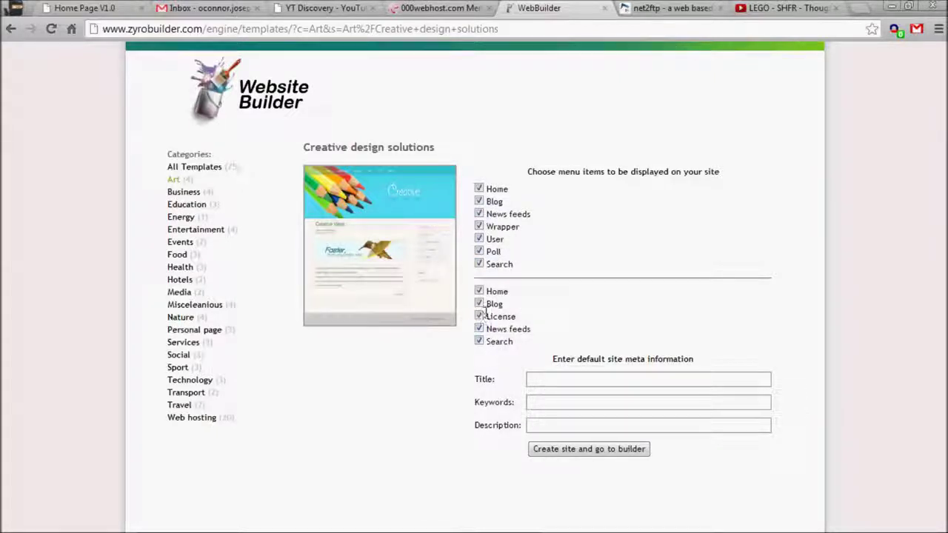
pyautogui.click(545, 377)
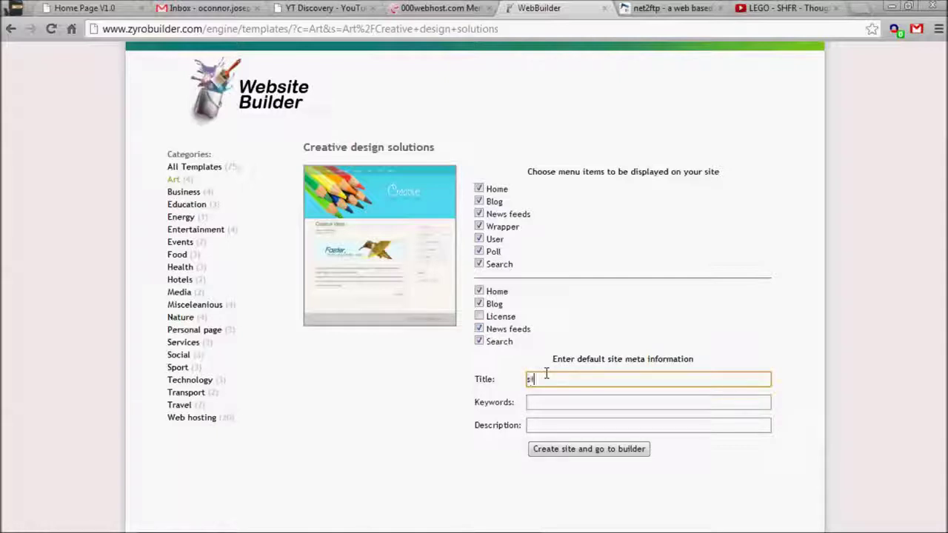
pyautogui.write('test site for youtu')
pyautogui.write('be')
pyautogui.moveTo(635, 380); pyautogui.dragTo(444, 389)
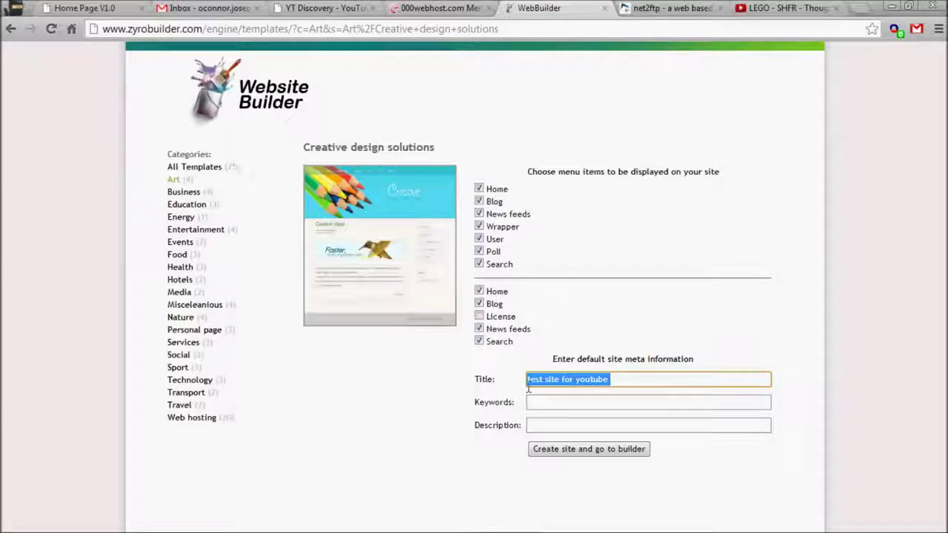
pyautogui.write('a7605236_1')
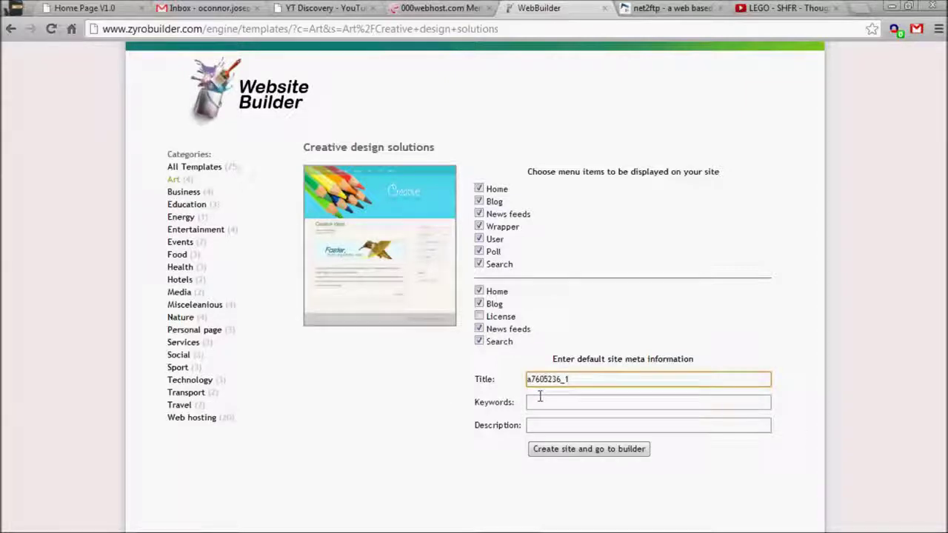
pyautogui.hotkey('ctrl', 'z')
pyautogui.hotkey('ctrl', 'c')
pyautogui.click(589, 399)
pyautogui.hotkey('ctrl', 'v')
pyautogui.click(561, 422)
pyautogui.hotkey('ctrl', 'v')
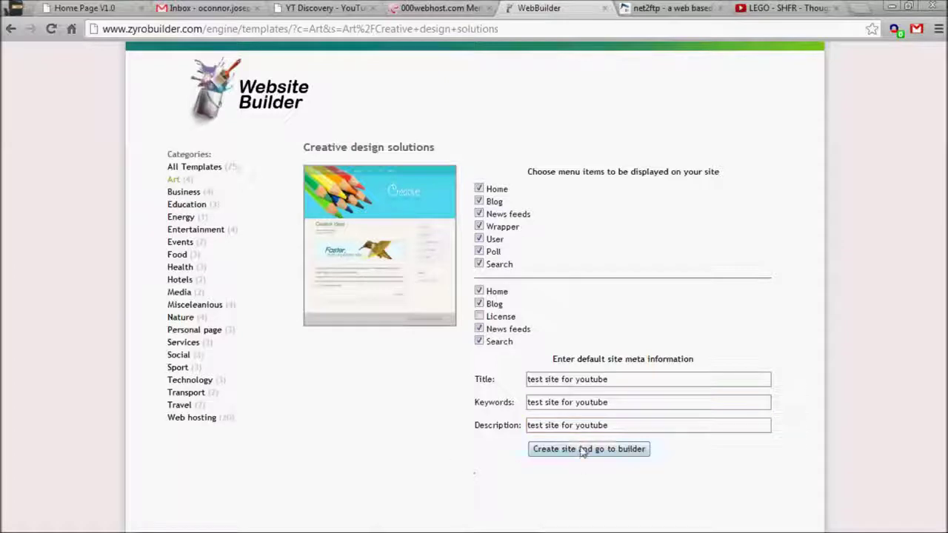
# Create the site in the builder and save/publish it
pyautogui.click(582, 450)
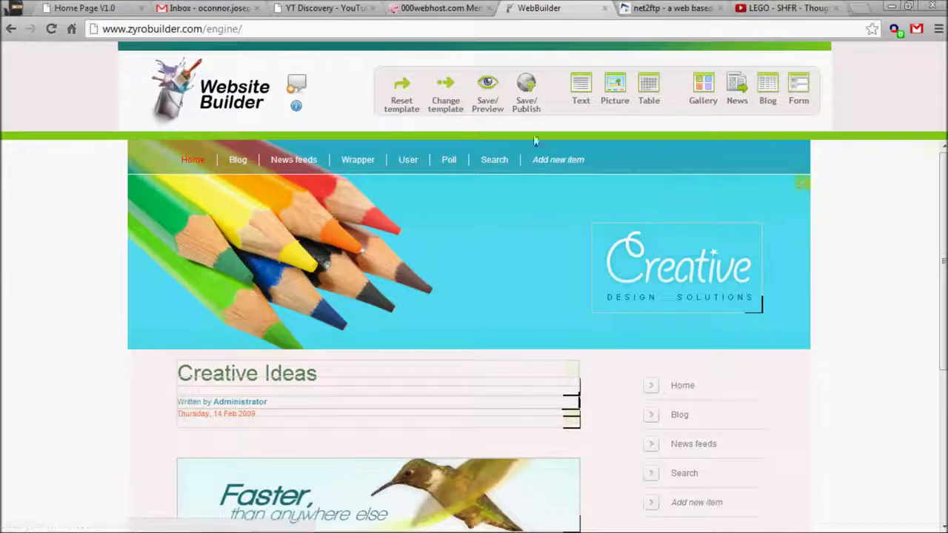
pyautogui.click(529, 85)
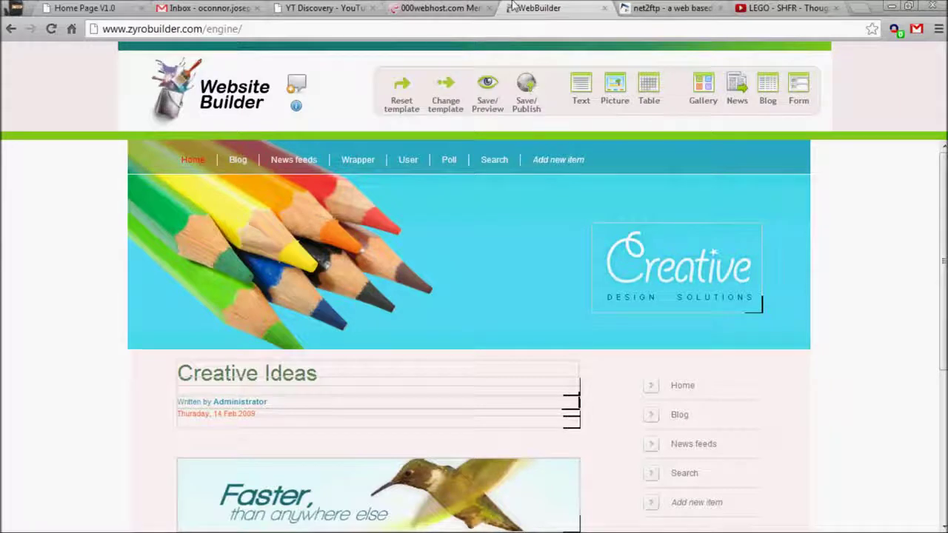
pyautogui.click(638, 8)
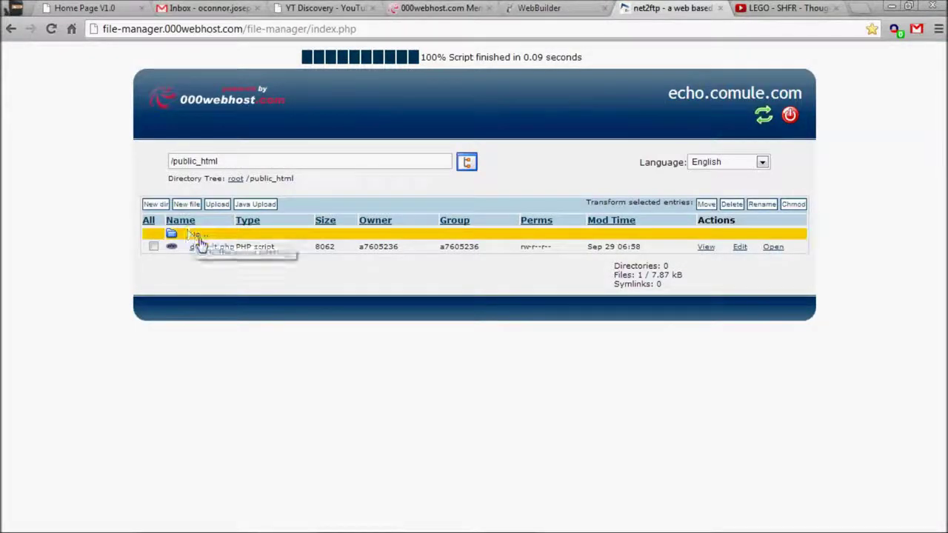
# Refresh public_html so it lists the uploaded site files
pyautogui.press('F5')
pyautogui.press('Return')
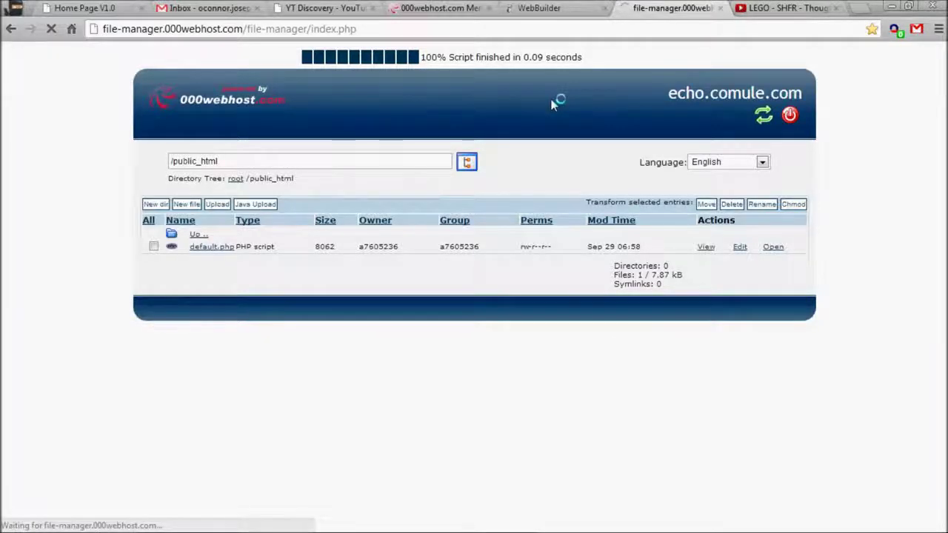
pyautogui.scroll(-3, 417, 112)
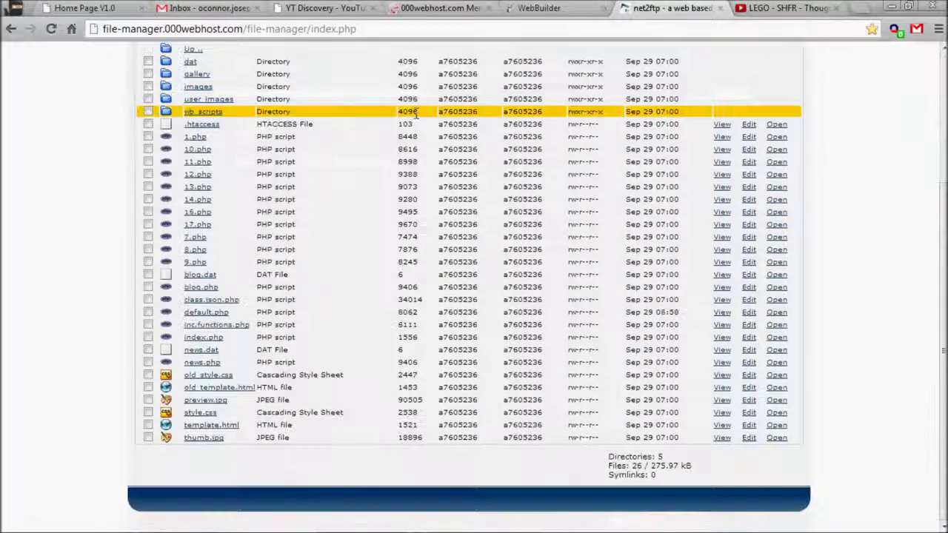
pyautogui.scroll(3, 518, 273)
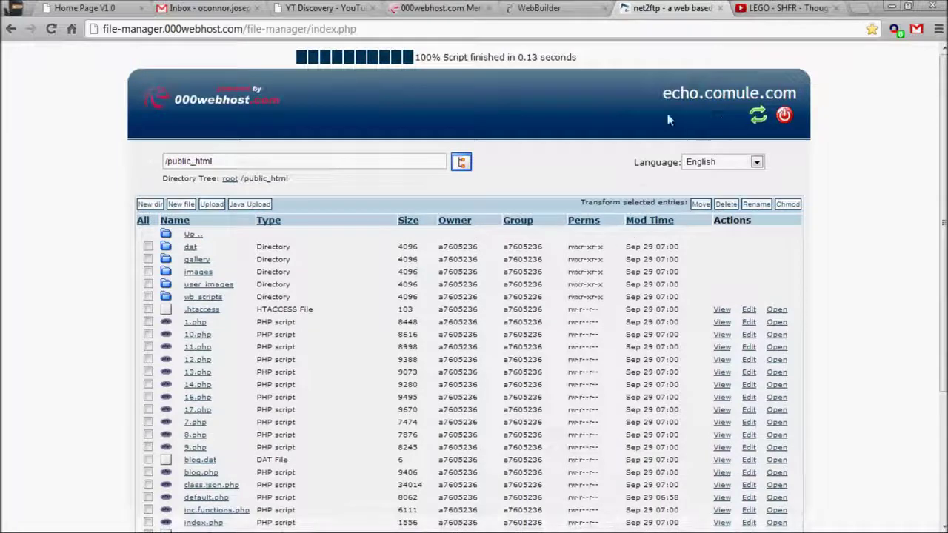
# Open echo.comule.com in a new tab
pyautogui.moveTo(670, 93); pyautogui.dragTo(784, 95)
pyautogui.rightClick(786, 95)
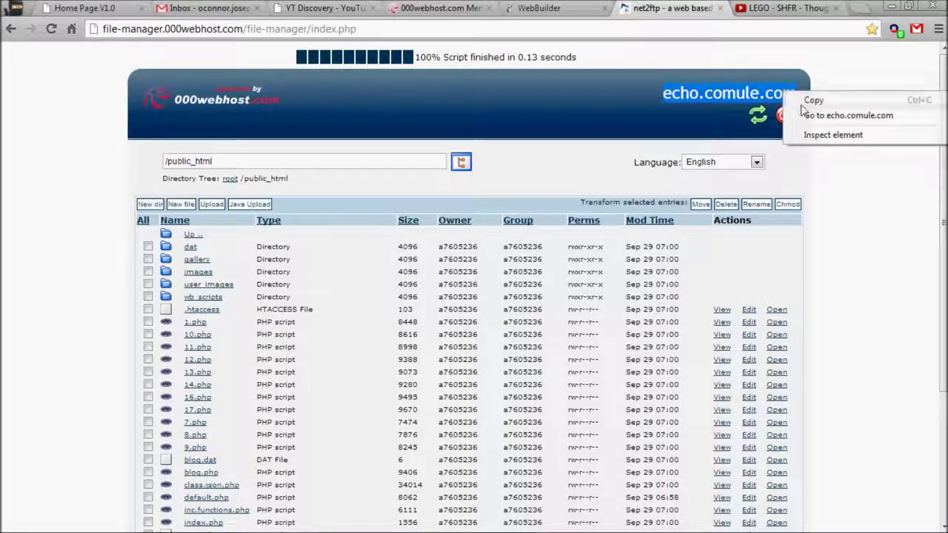
pyautogui.click(811, 110)
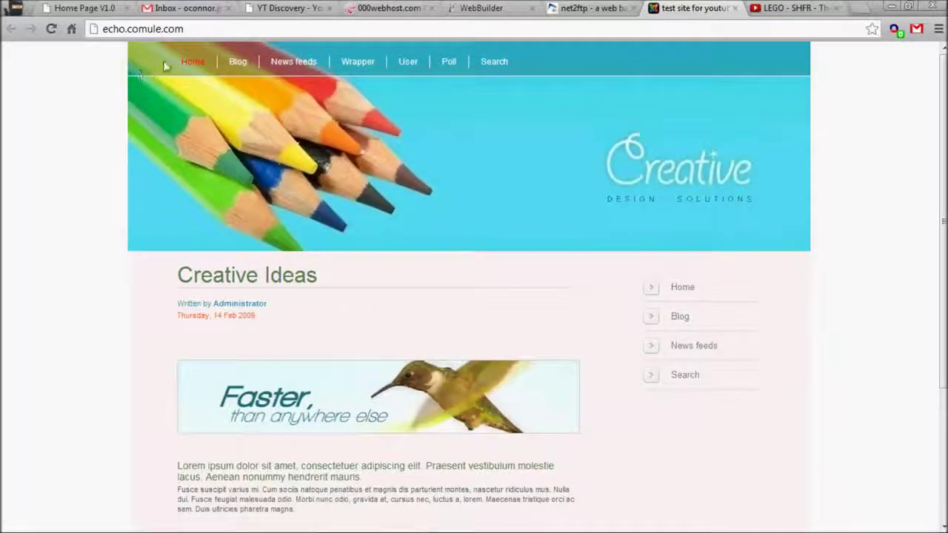
# Browse the live site's News feeds, Blog and User pages, then return to the builder editor
pyautogui.click(193, 62)
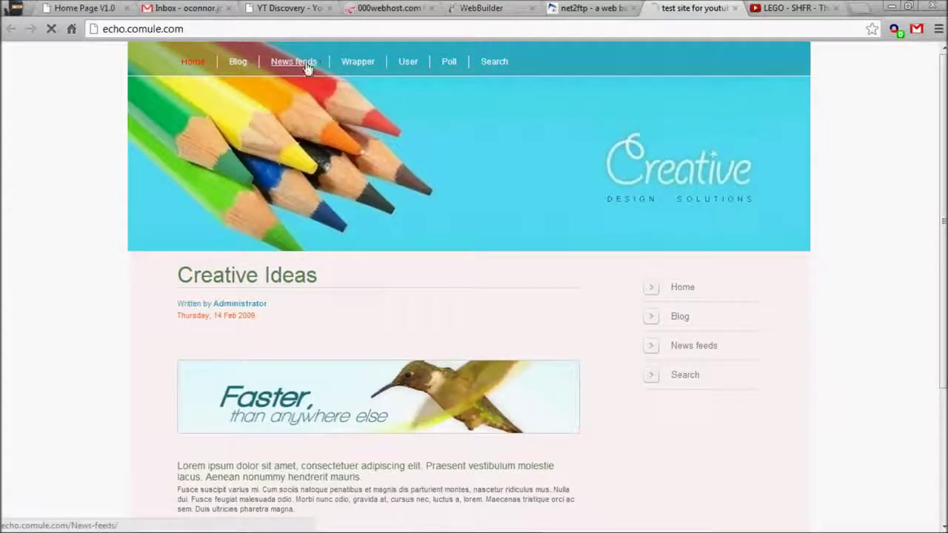
pyautogui.click(291, 62)
pyautogui.moveTo(177, 260); pyautogui.dragTo(98, 304)
pyautogui.click(98, 303)
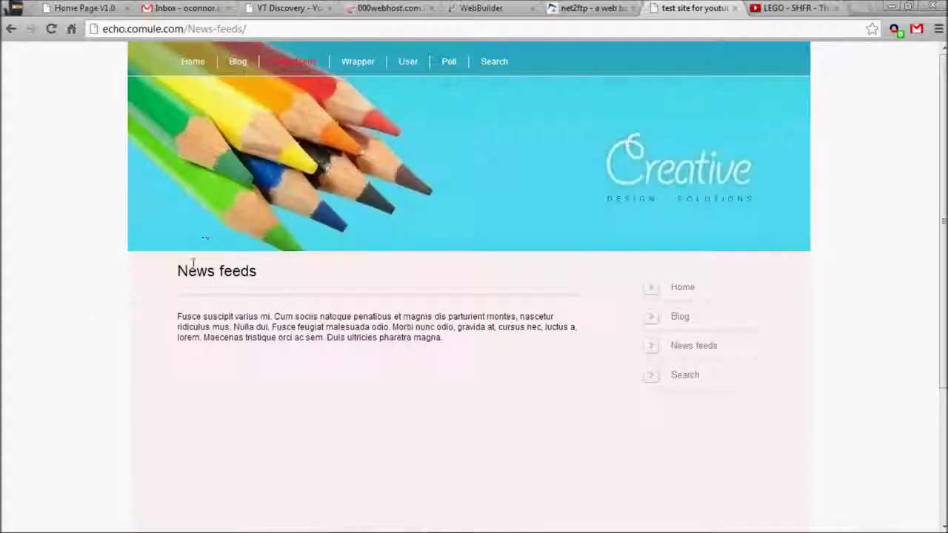
pyautogui.click(238, 62)
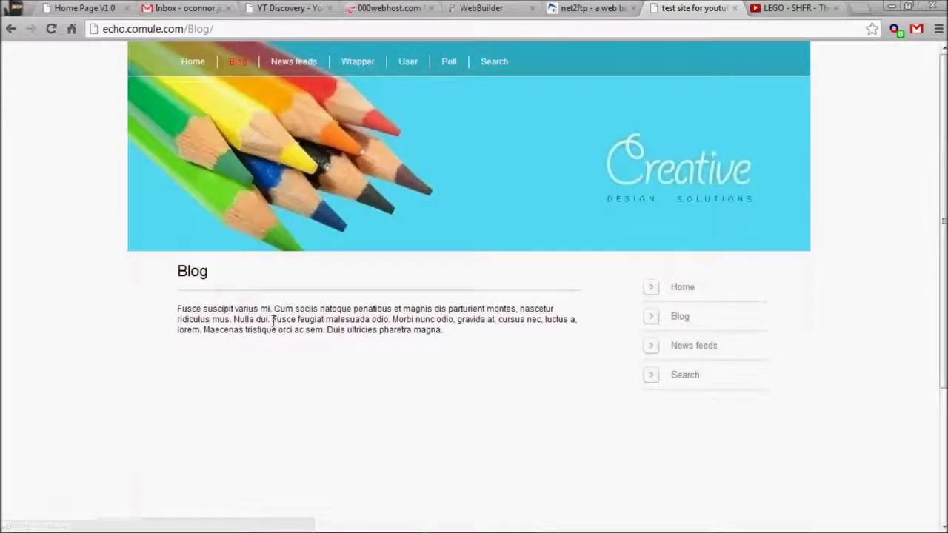
pyautogui.moveTo(205, 319); pyautogui.dragTo(425, 330)
pyautogui.click(428, 356)
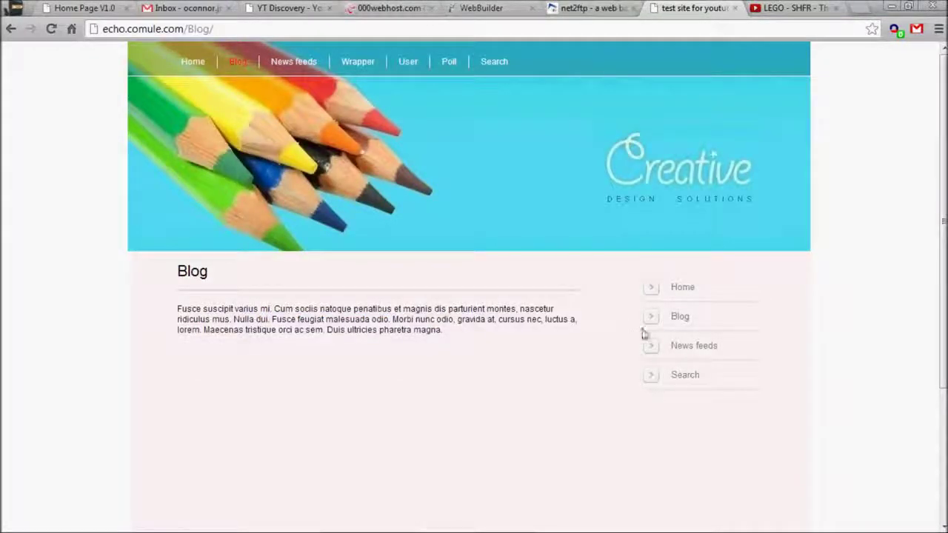
pyautogui.click(408, 62)
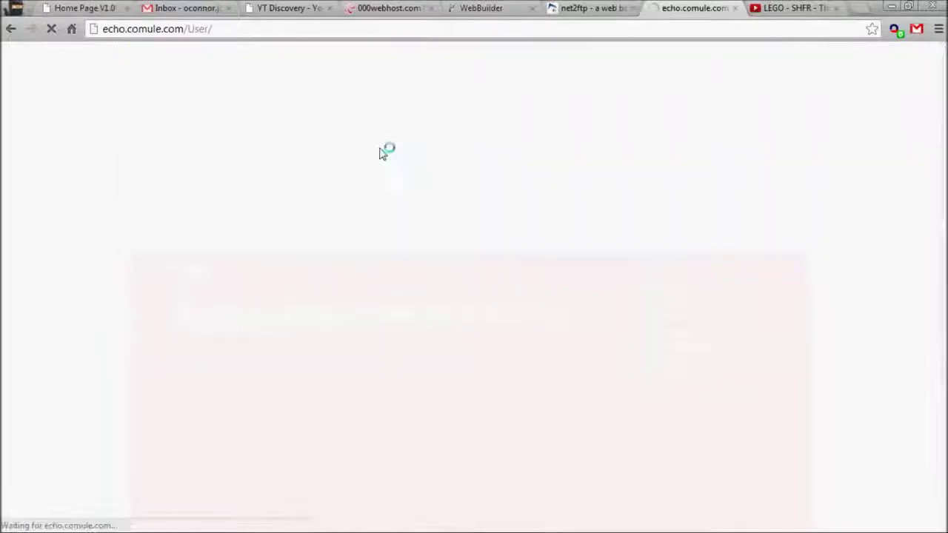
pyautogui.click(570, 8)
pyautogui.click(485, 8)
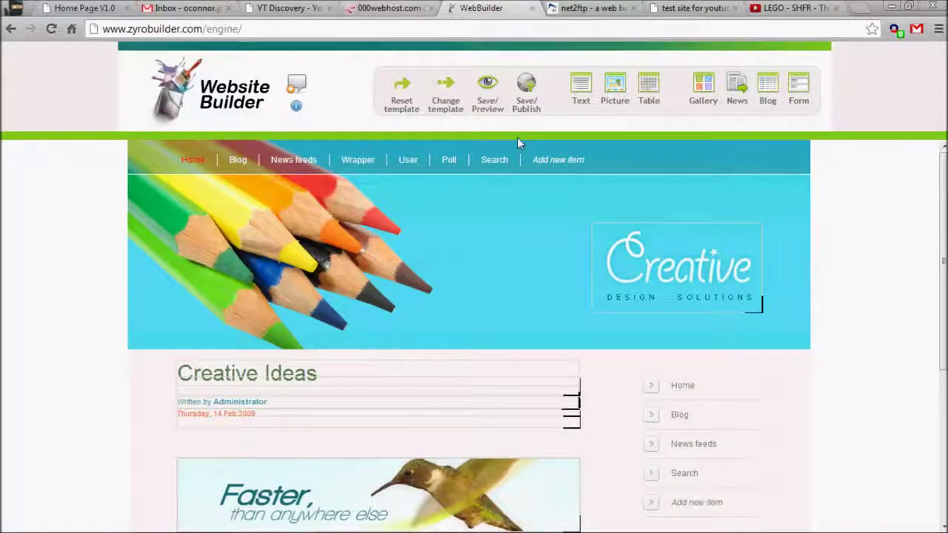
# Add a new nav menu item and rename it from 'New item' to 'youtube'
pyautogui.click(546, 170)
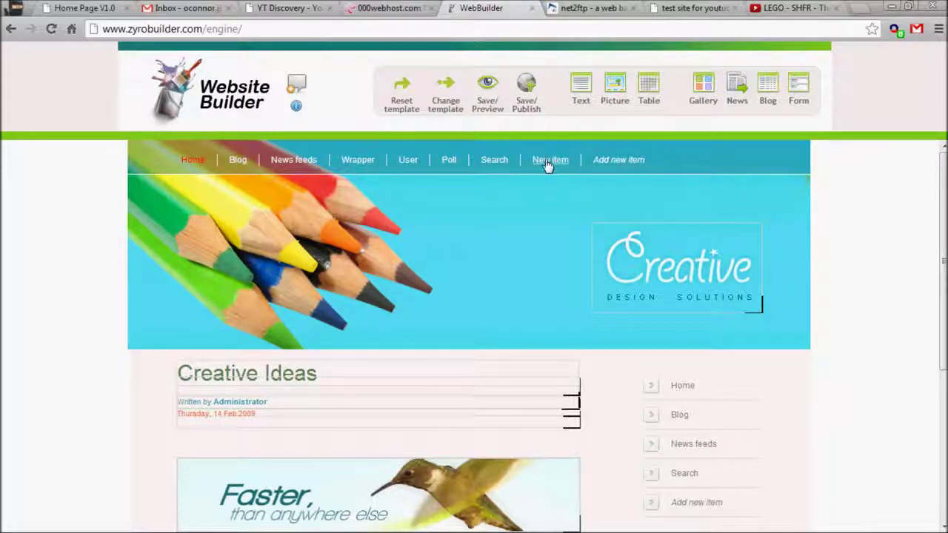
pyautogui.click(549, 170)
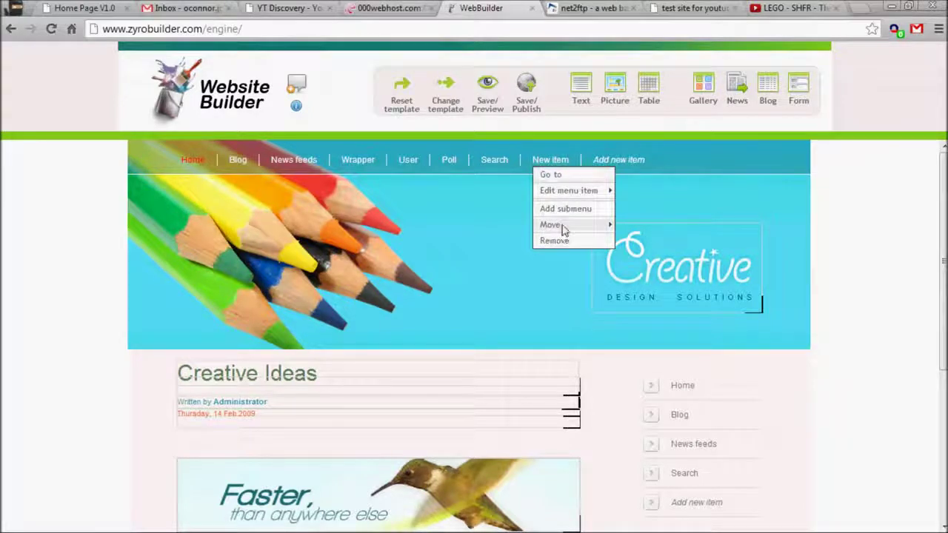
pyautogui.moveTo(562, 227)
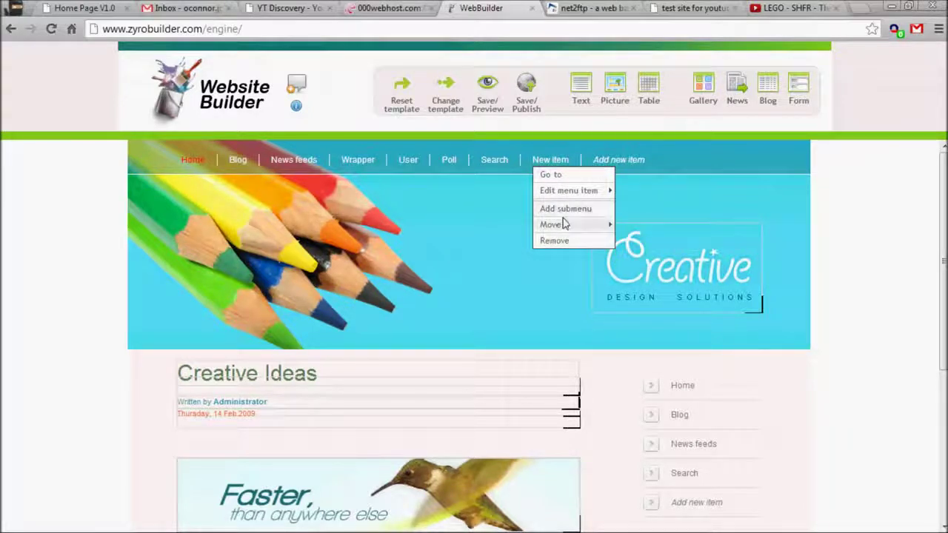
pyautogui.moveTo(566, 197)
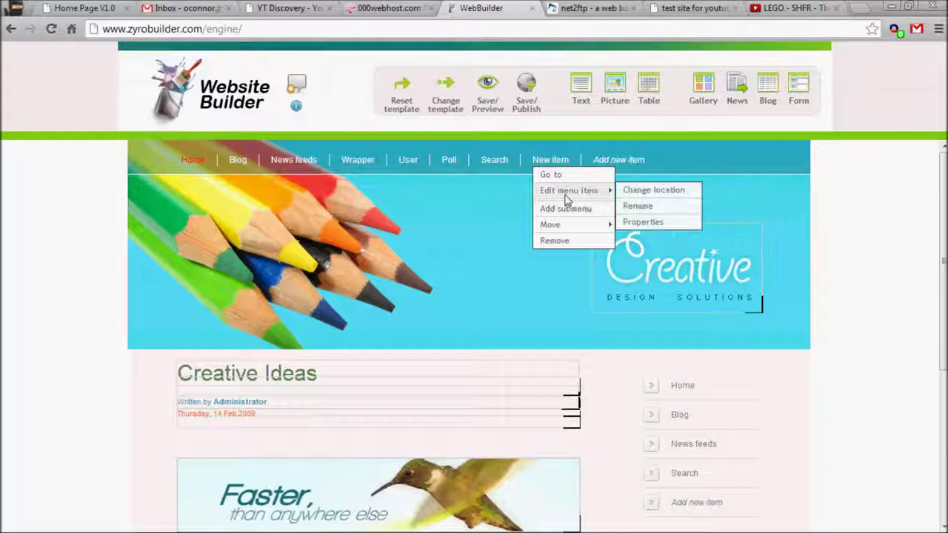
pyautogui.click(632, 205)
pyautogui.press('BackSpace')
pyautogui.press('BackSpace')
pyautogui.press('BackSpace')
pyautogui.press('BackSpace')
pyautogui.press('BackSpace')
pyautogui.press('BackSpace')
pyautogui.press('BackSpace')
pyautogui.press('BackSpace')
pyautogui.write('youtube')
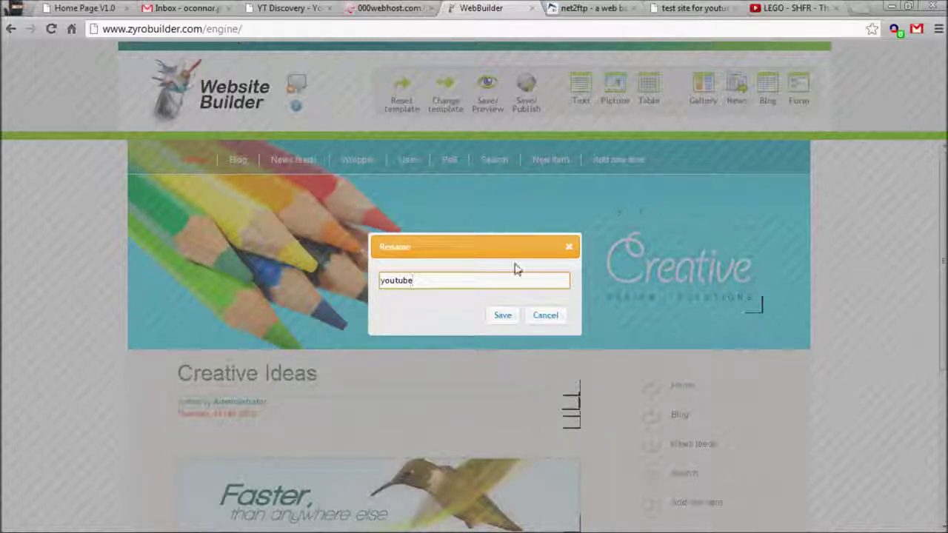
pyautogui.click(503, 316)
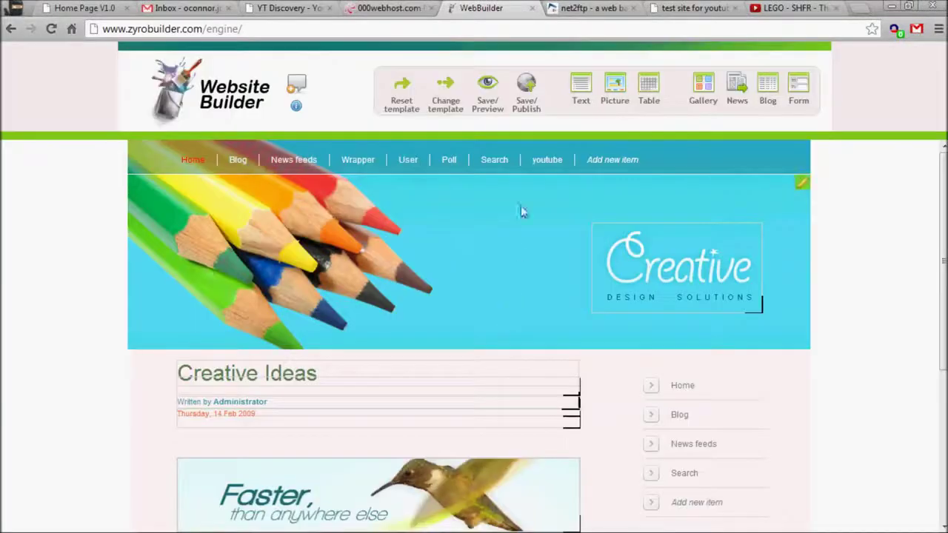
# Preview the site and open the youtube page to inspect its article text
pyautogui.click(488, 97)
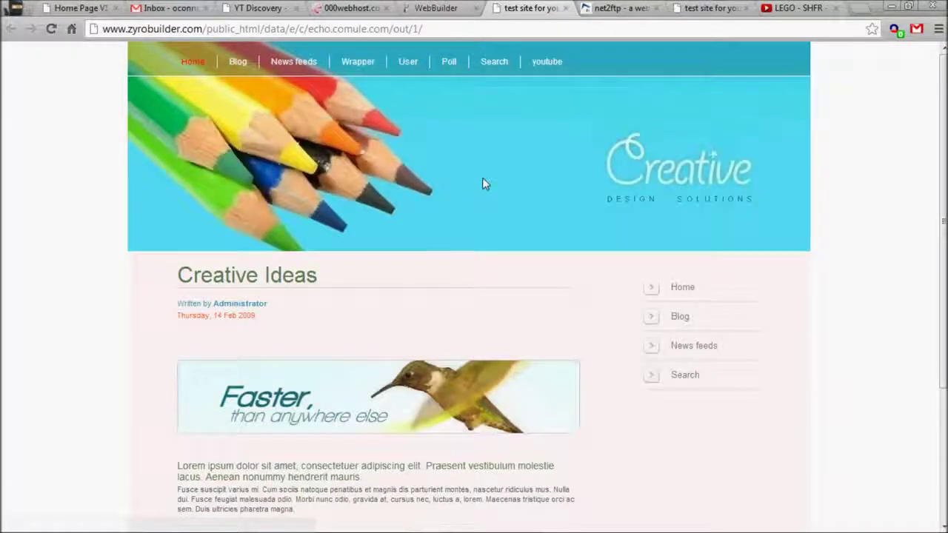
pyautogui.click(545, 62)
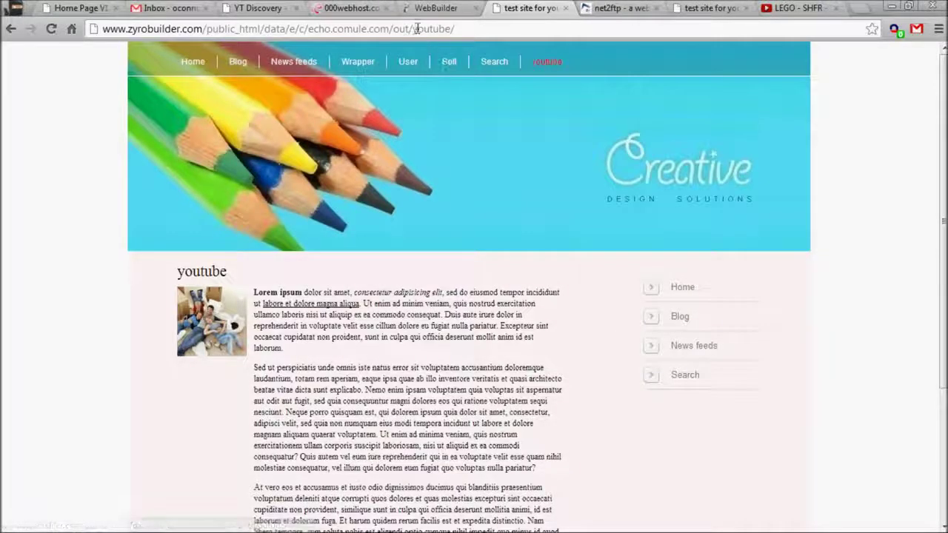
pyautogui.click(561, 29)
pyautogui.scroll(-3, 370, 296)
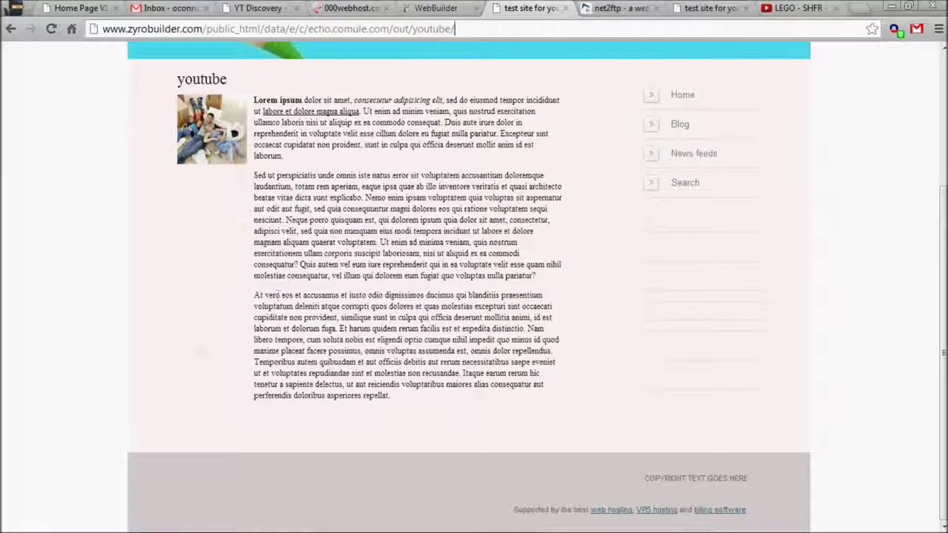
pyautogui.moveTo(286, 109); pyautogui.dragTo(363, 376)
pyautogui.click(466, 388)
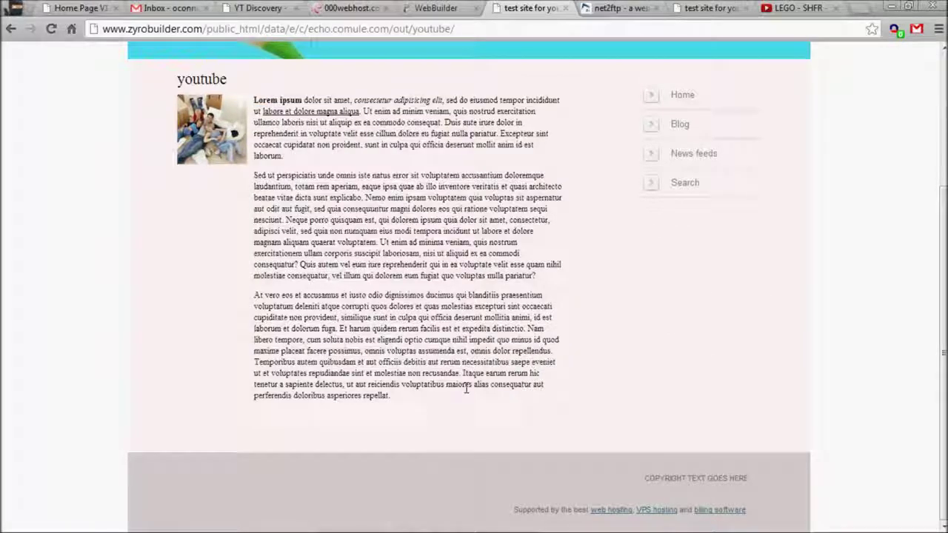
pyautogui.moveTo(455, 399); pyautogui.dragTo(178, 83)
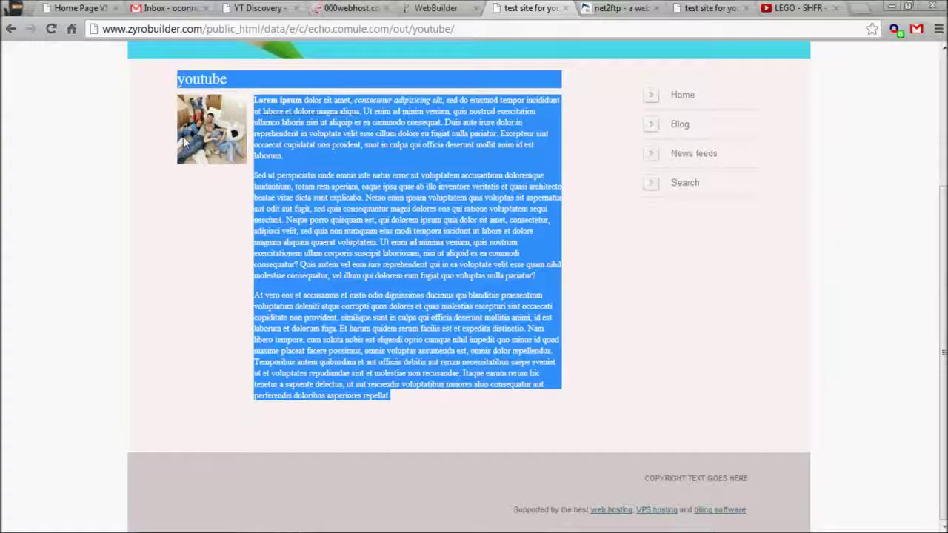
pyautogui.click(196, 250)
# Publish the site, then check the new youtube page on the reloaded live site
pyautogui.click(435, 9)
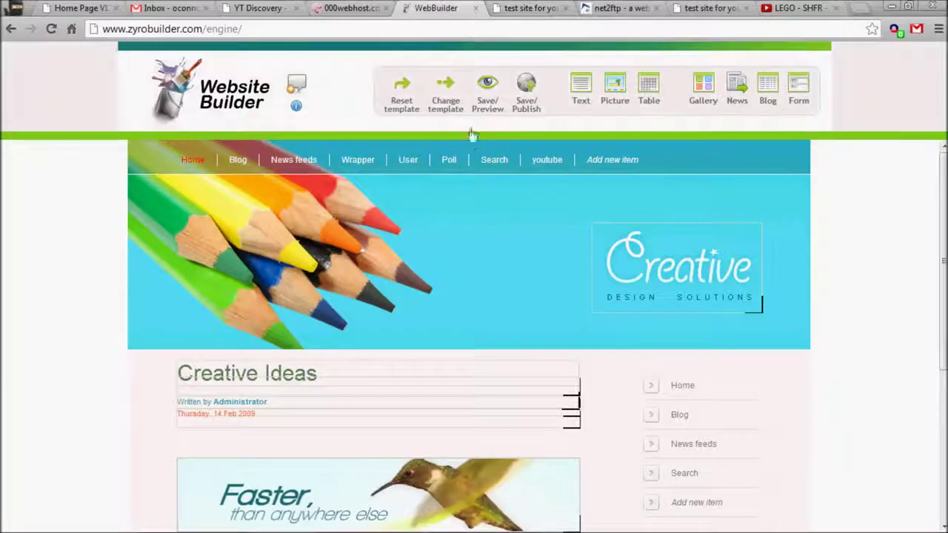
pyautogui.click(522, 104)
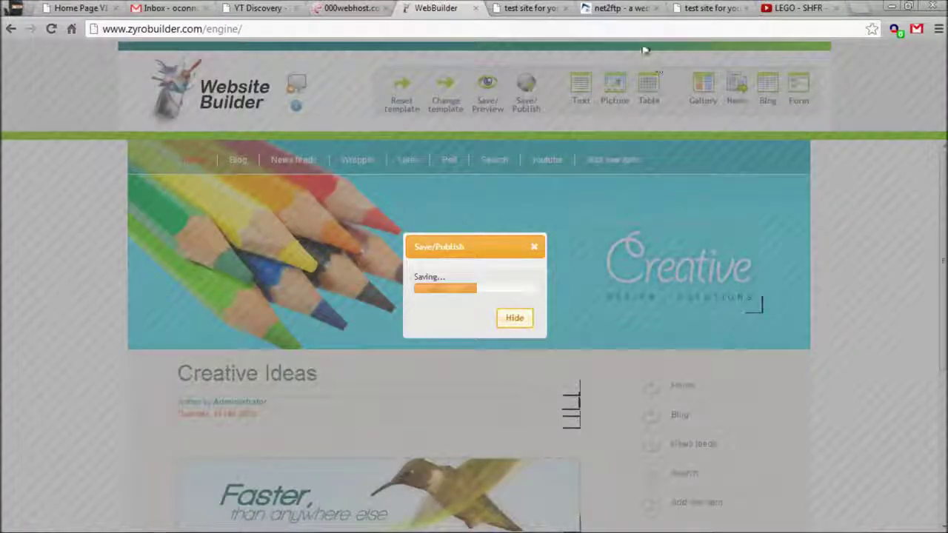
pyautogui.click(708, 8)
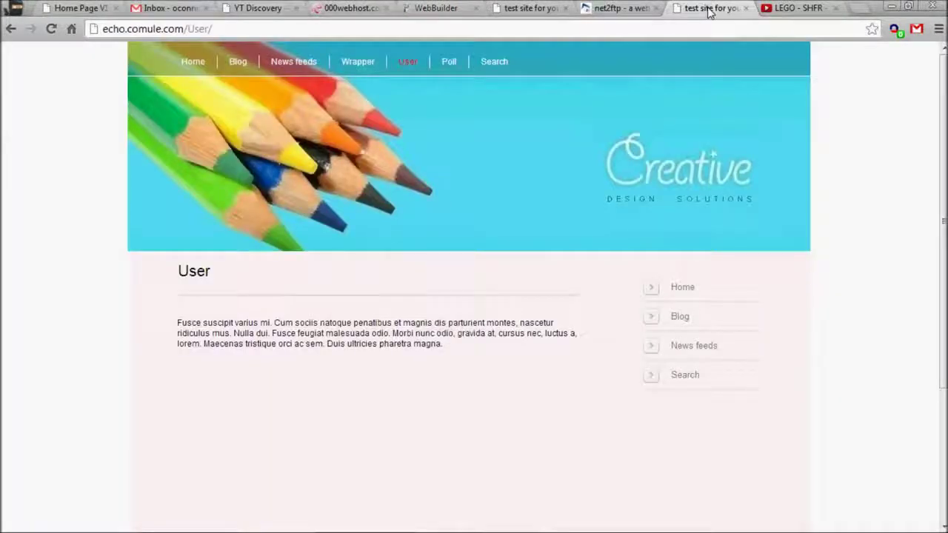
pyautogui.click(51, 29)
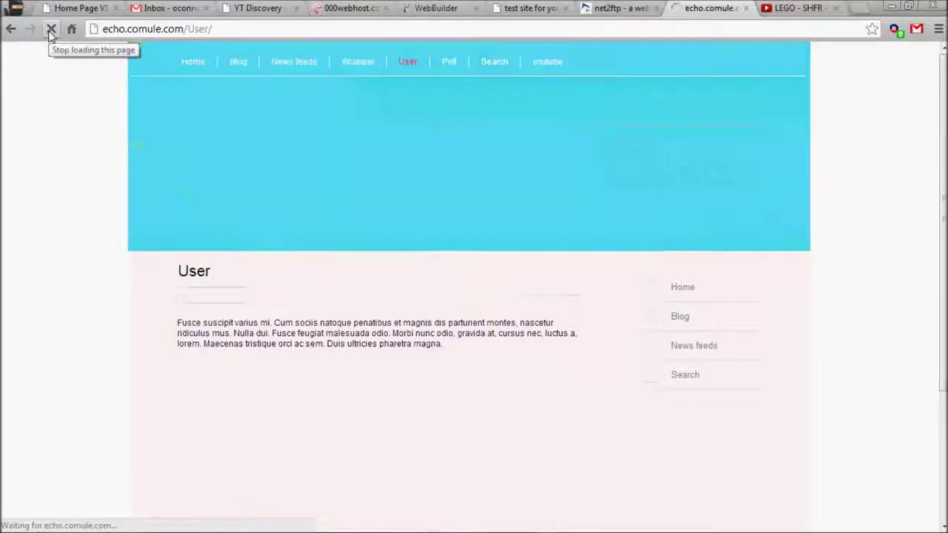
pyautogui.click(540, 65)
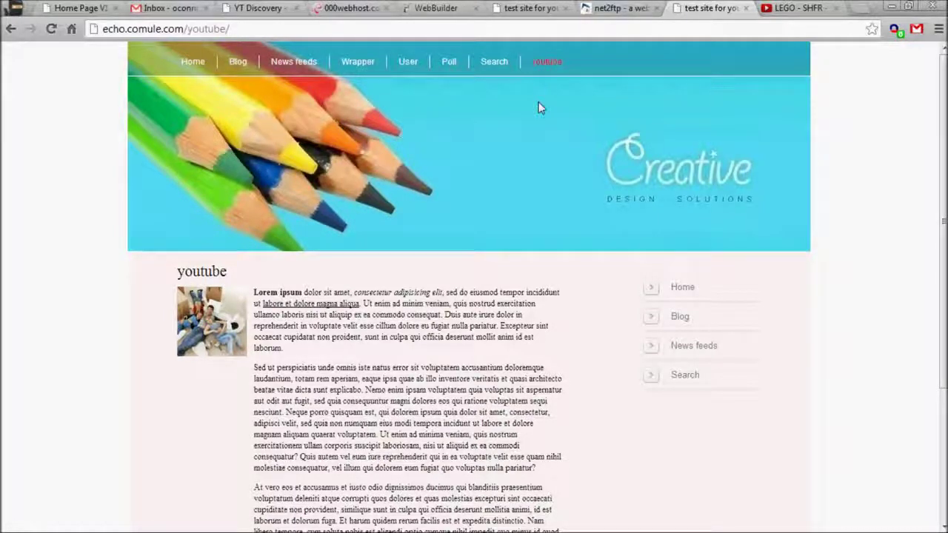
pyautogui.click(531, 8)
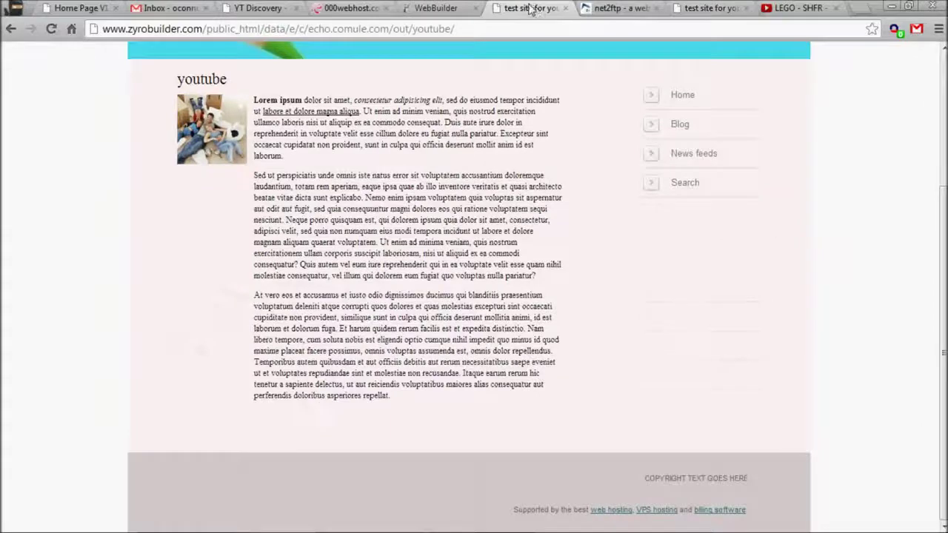
pyautogui.scroll(3, 539, 165)
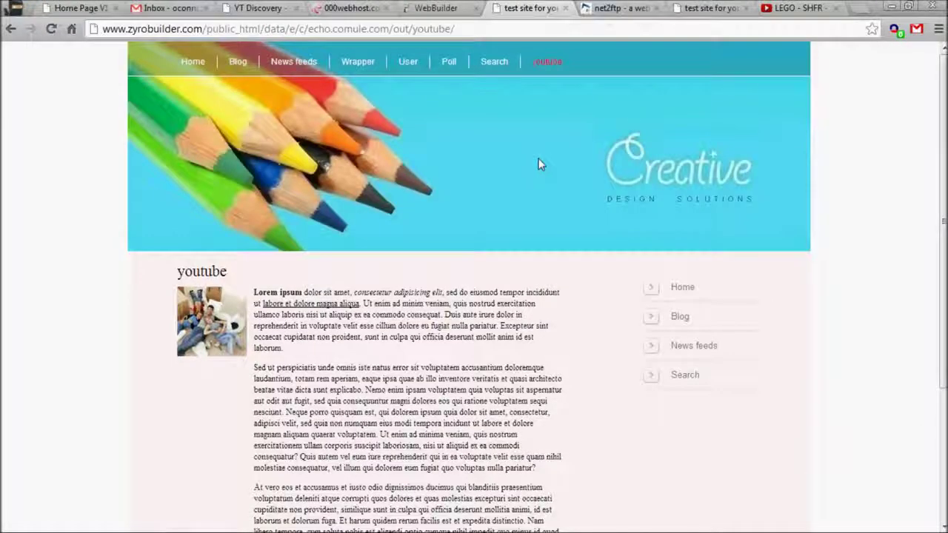
# Close the preview and open the youtube page in the editor via its menu's Go to
pyautogui.click(565, 8)
pyautogui.click(444, 8)
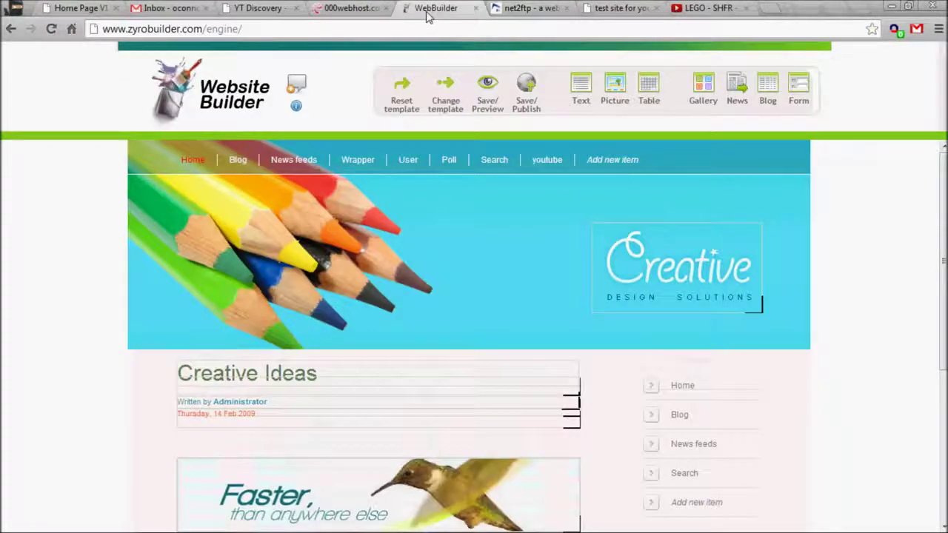
pyautogui.click(549, 161)
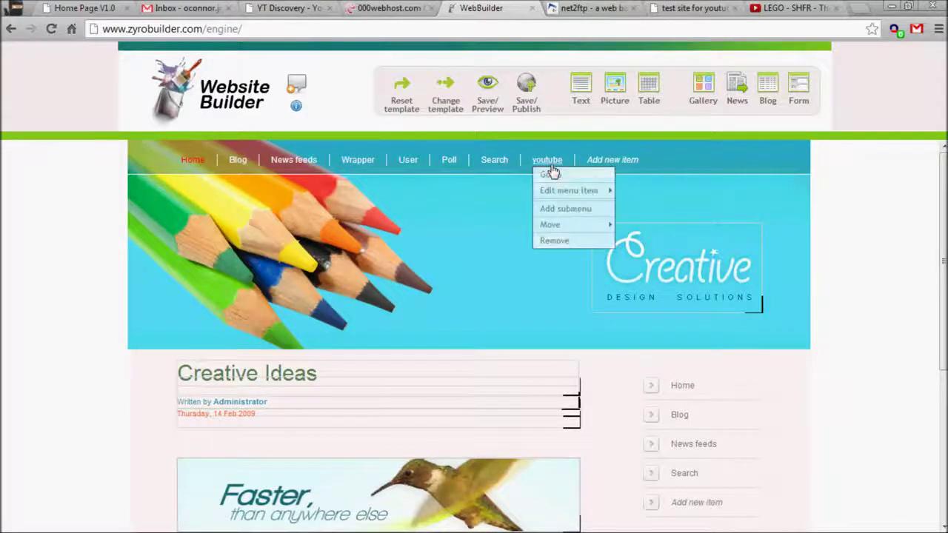
pyautogui.click(562, 180)
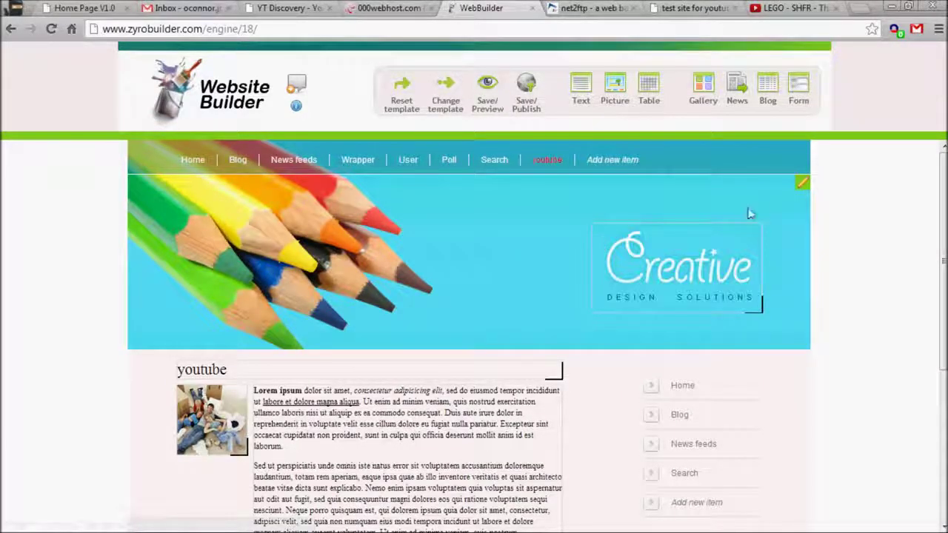
# Reset the youtube page's picture to its original size
pyautogui.scroll(-2, 336, 230)
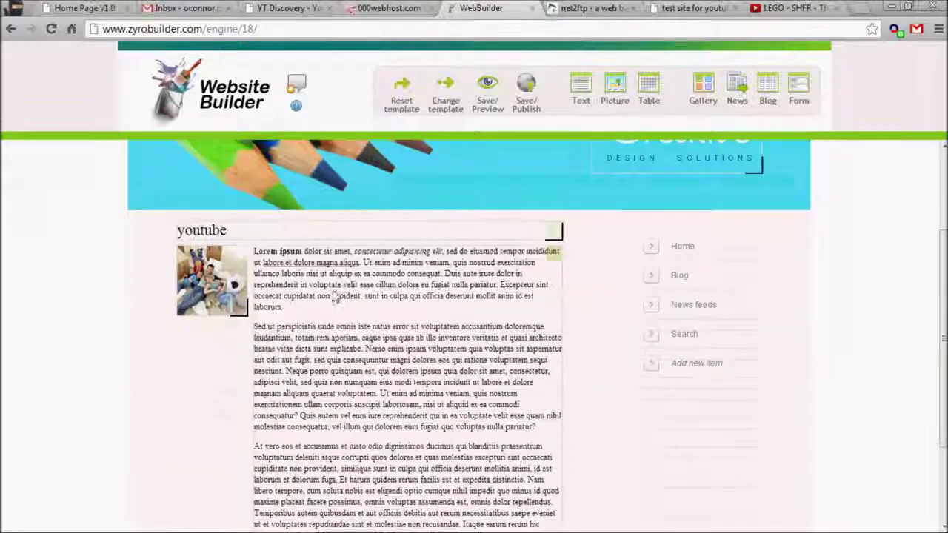
pyautogui.click(239, 255)
pyautogui.moveTo(271, 255)
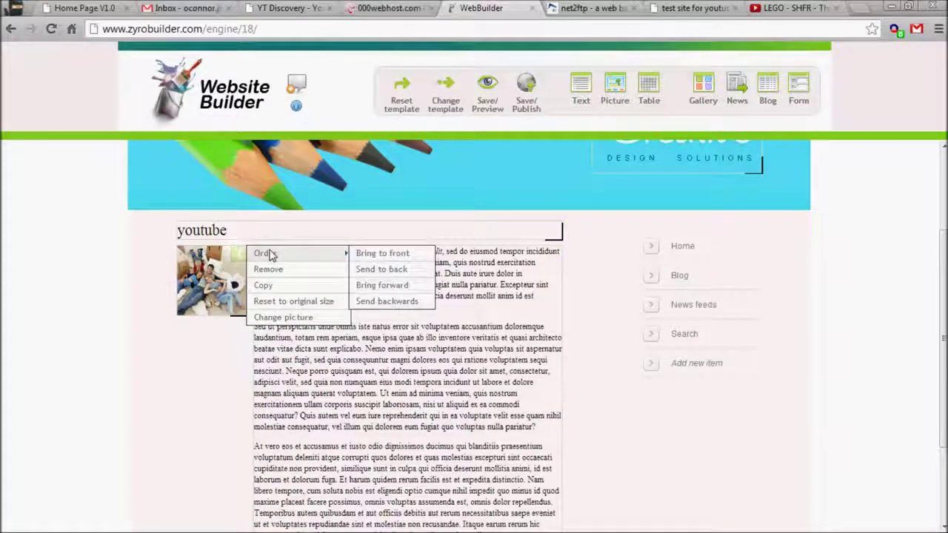
pyautogui.click(289, 304)
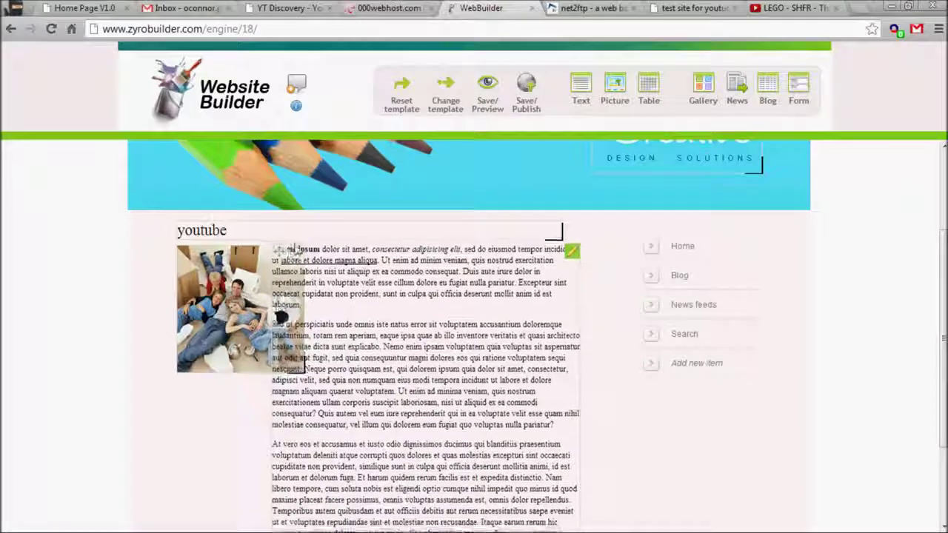
# Bring the text block to the front and set its body text to 10px
pyautogui.click(572, 251)
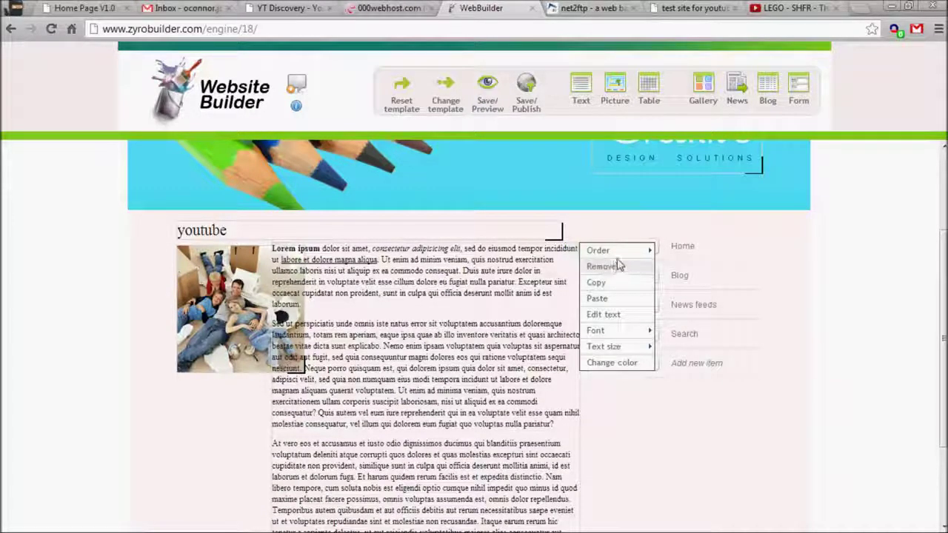
pyautogui.moveTo(619, 253)
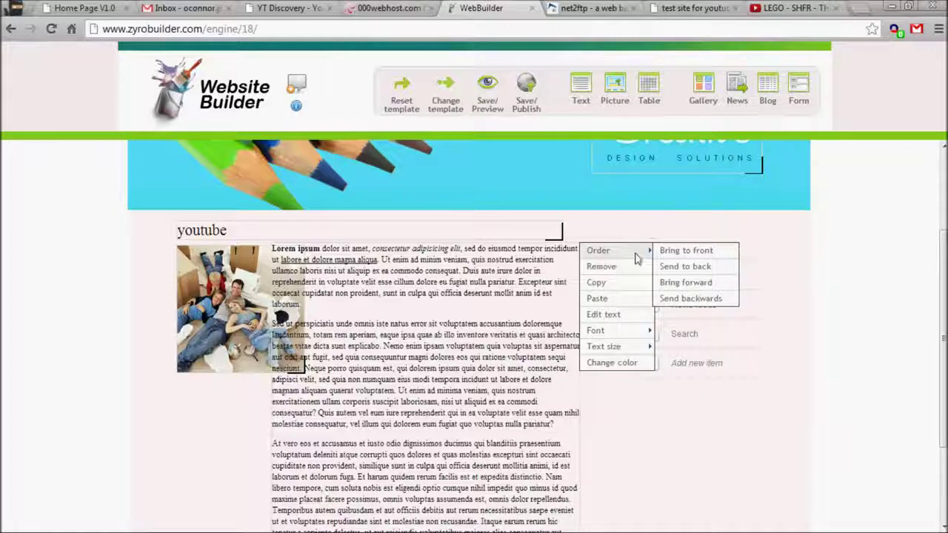
pyautogui.click(686, 250)
pyautogui.click(572, 251)
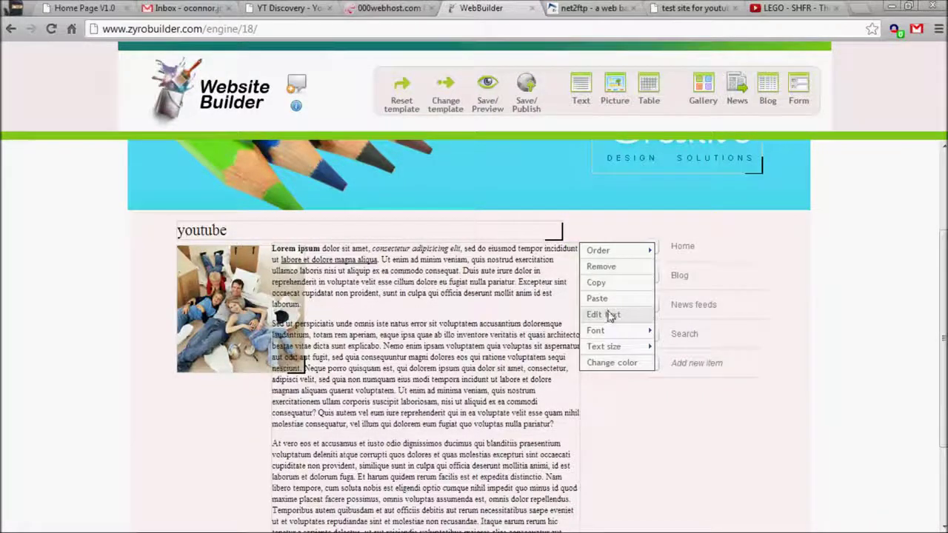
pyautogui.moveTo(607, 346)
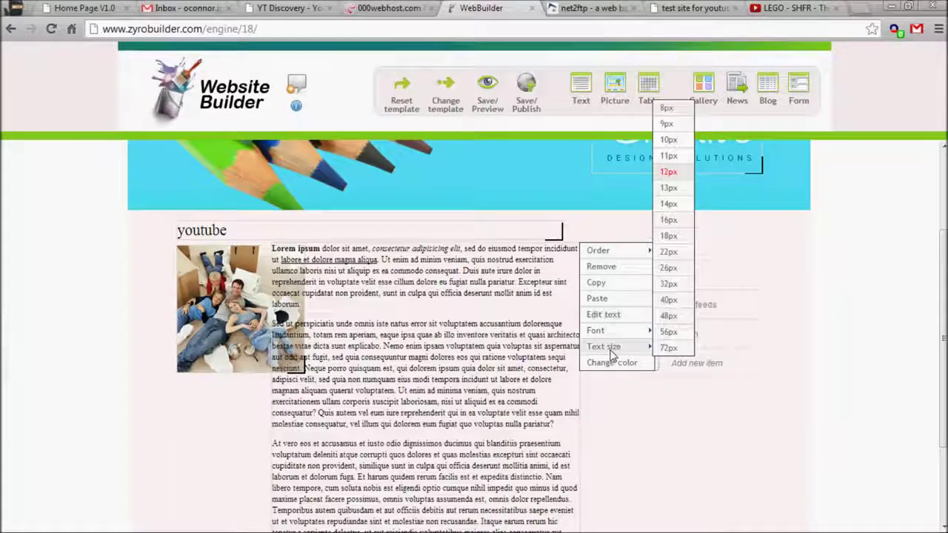
pyautogui.click(669, 140)
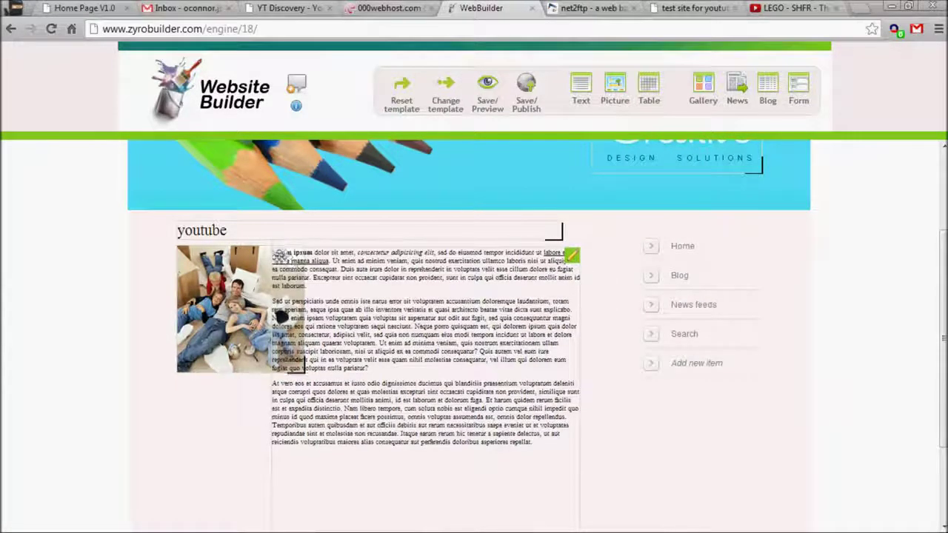
# Select the youtube heading text and apply a smaller text size
pyautogui.click(572, 255)
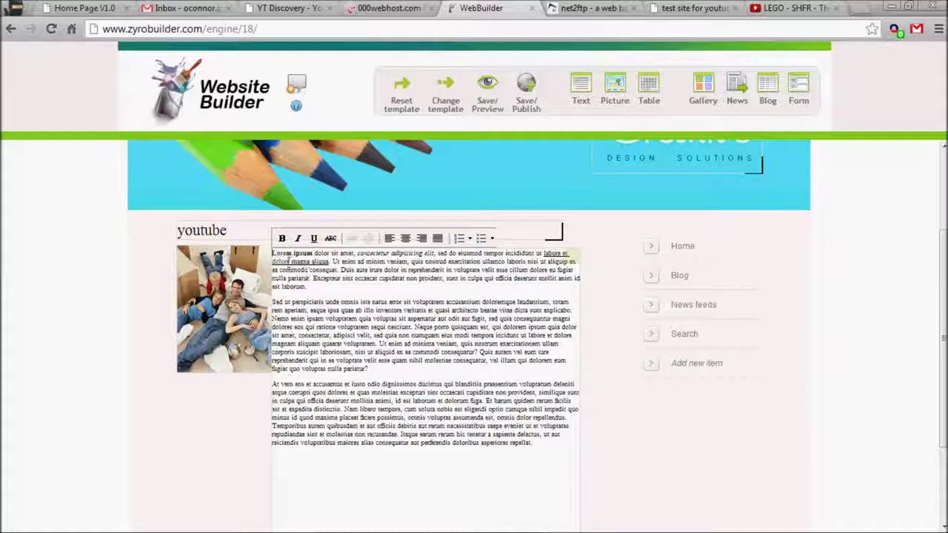
pyautogui.moveTo(274, 255); pyautogui.dragTo(295, 254)
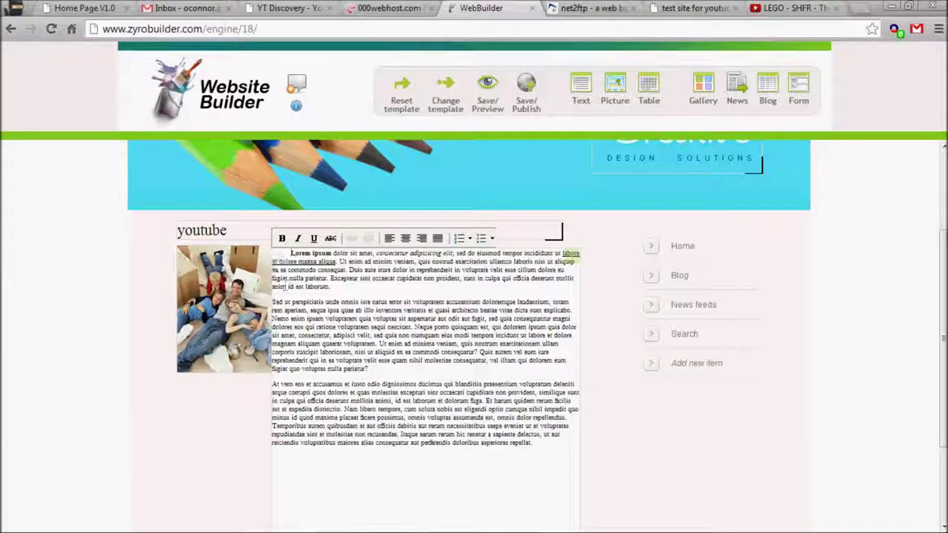
pyautogui.rightClick(561, 222)
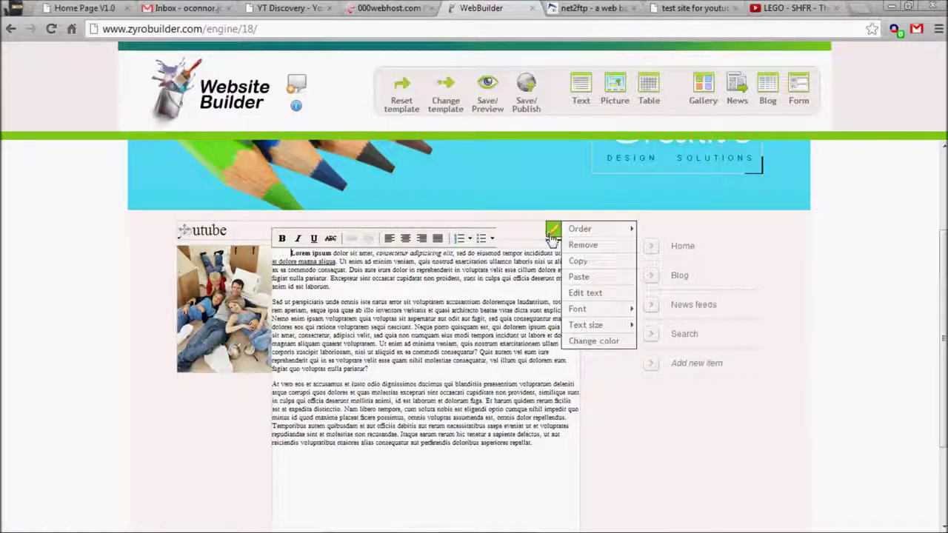
pyautogui.moveTo(605, 328)
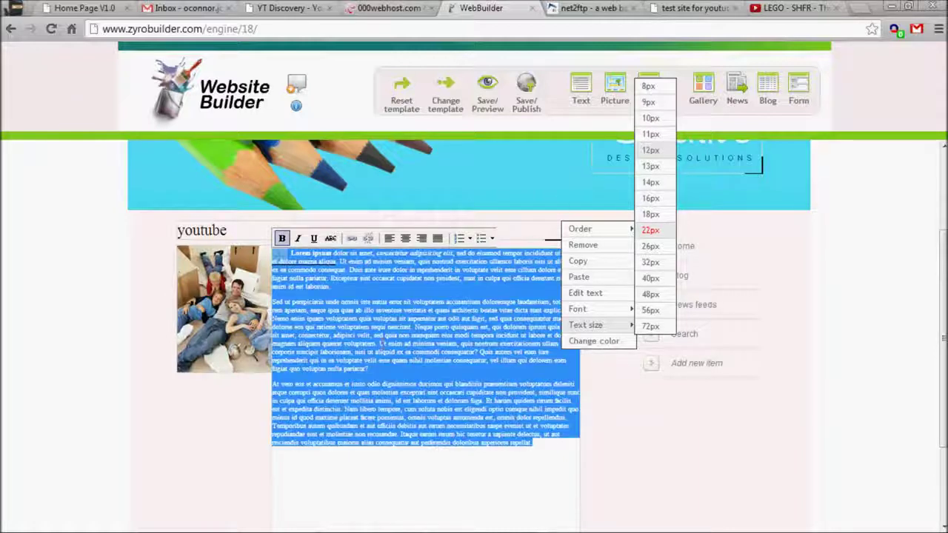
pyautogui.click(651, 149)
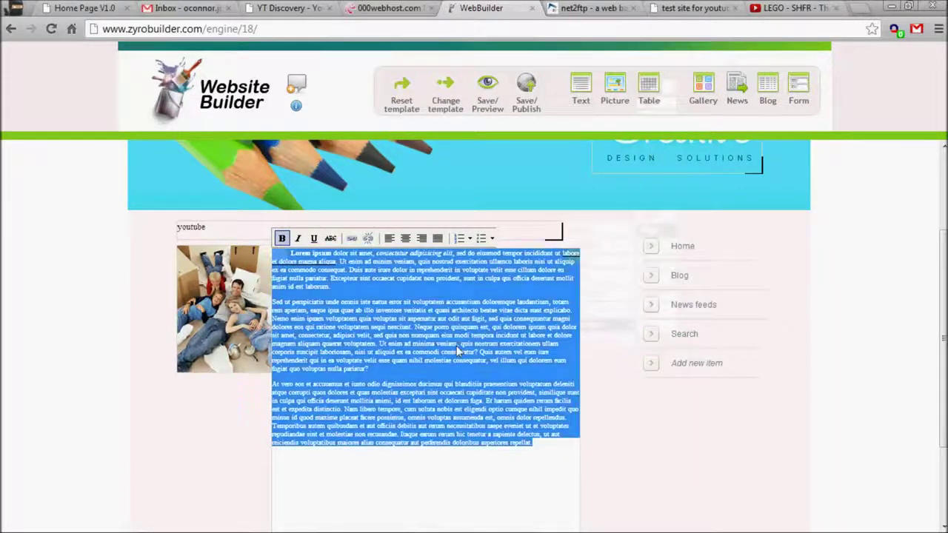
pyautogui.click(580, 409)
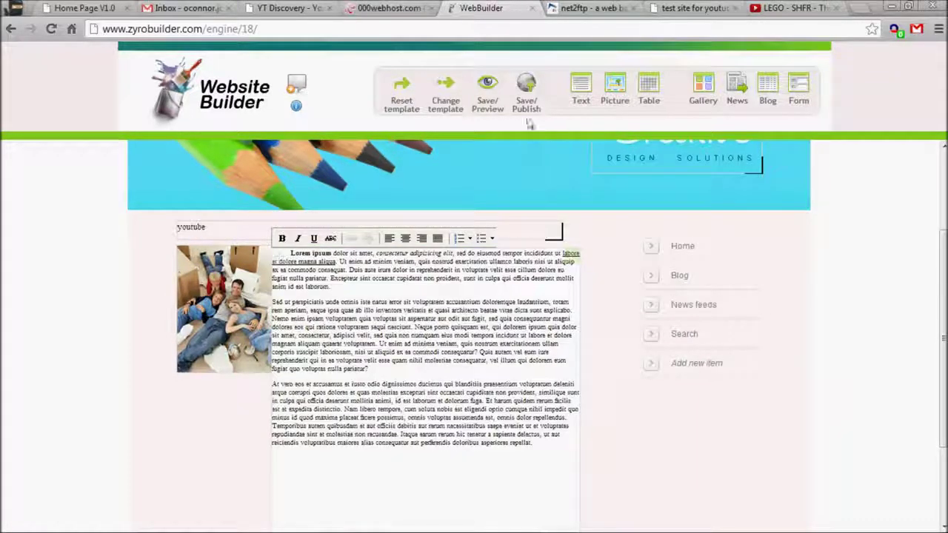
# Save the youtube page, scroll its preview to check the smaller heading and text, then close it
pyautogui.click(493, 96)
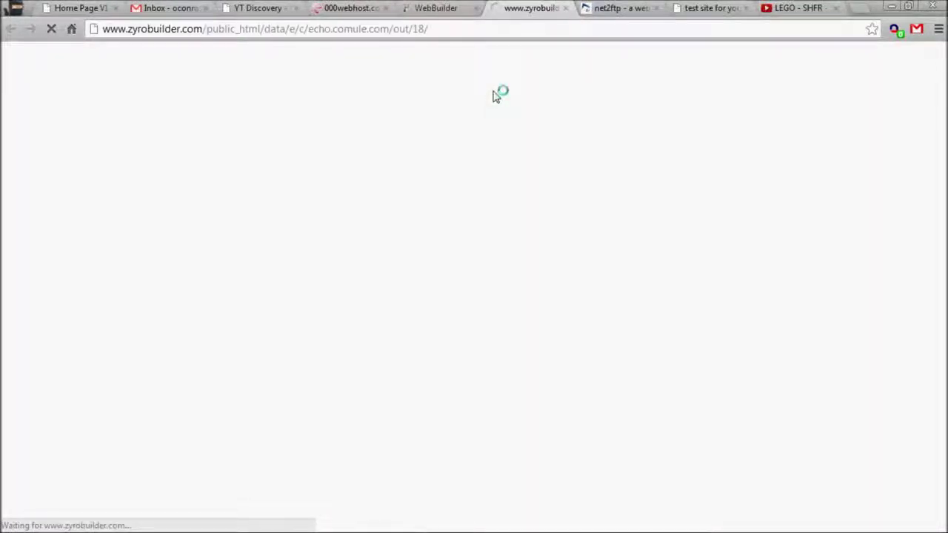
pyautogui.scroll(-1, 497, 93)
pyautogui.scroll(-1, 469, 194)
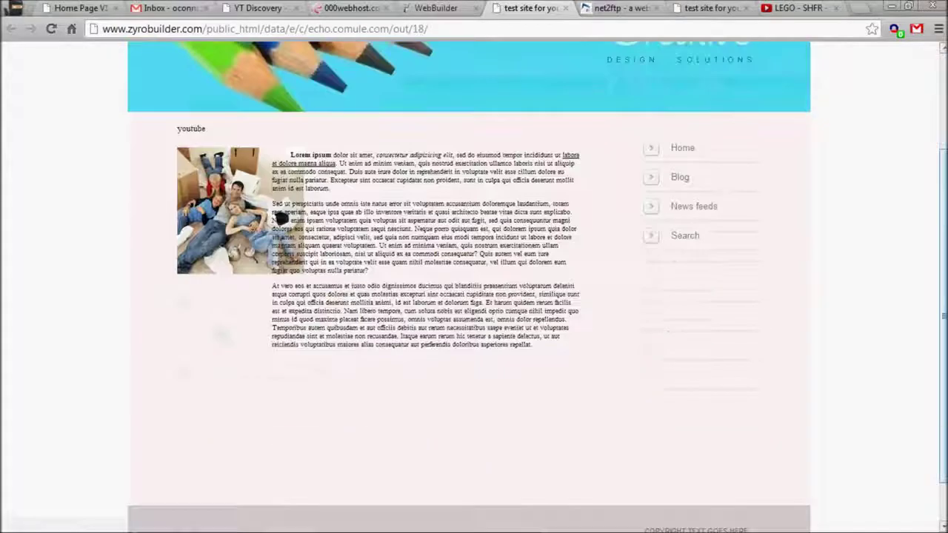
pyautogui.click(485, 8)
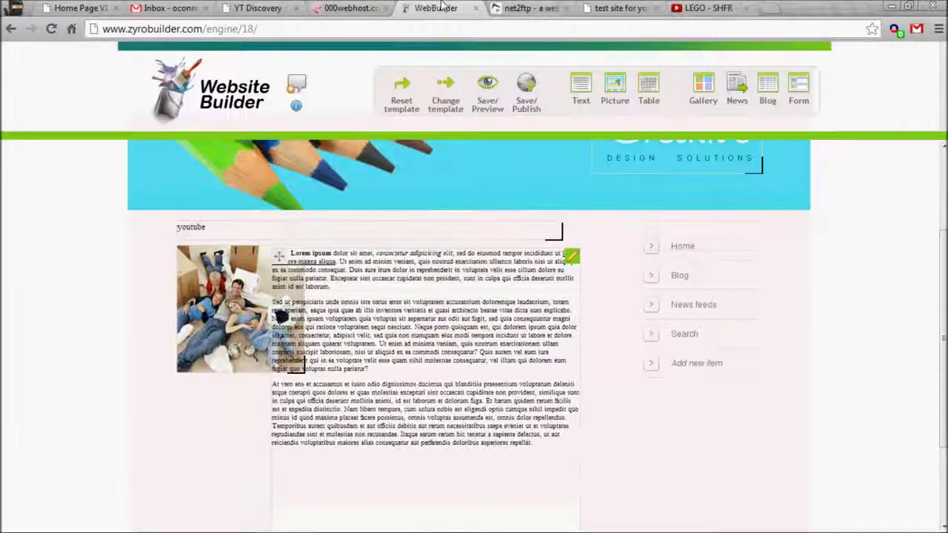
# Set the youtube page's body text size to 13px and start moving the text block down
pyautogui.click(580, 254)
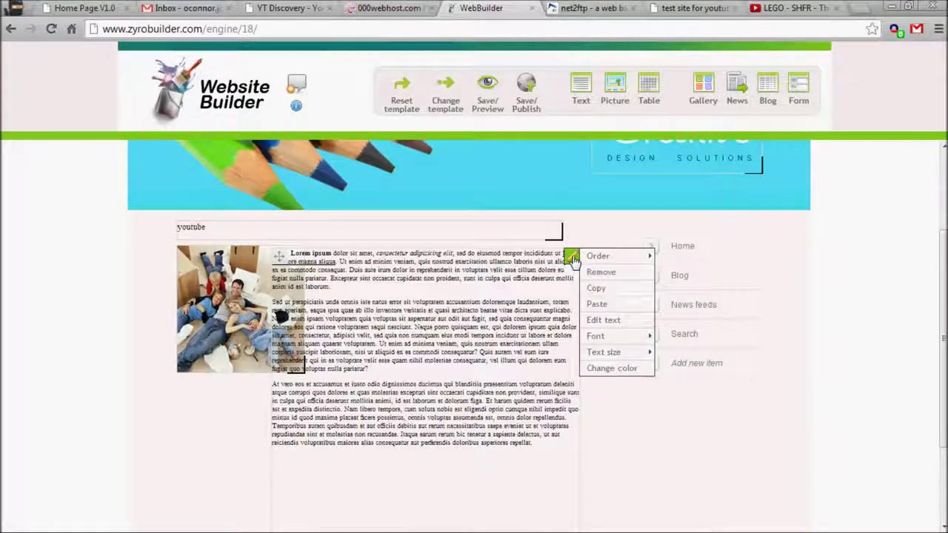
pyautogui.moveTo(617, 340)
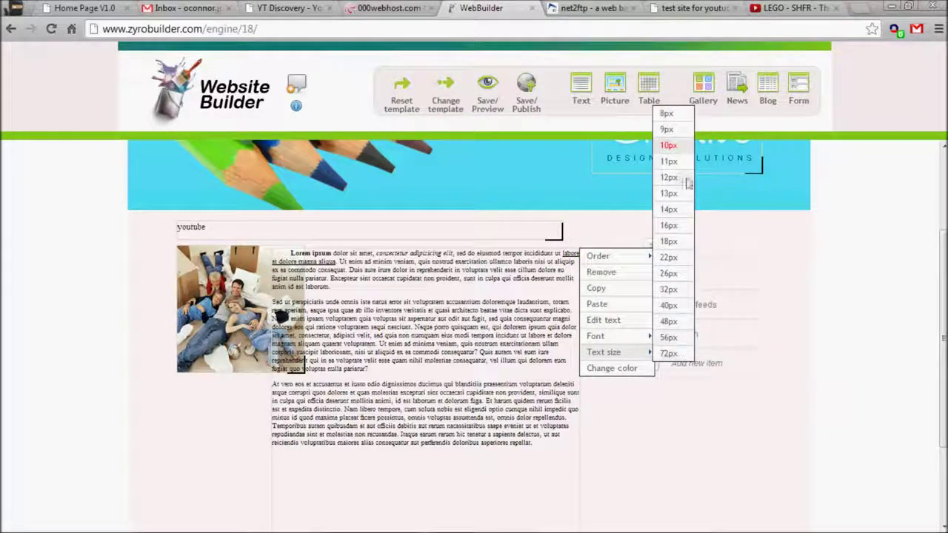
pyautogui.click(675, 194)
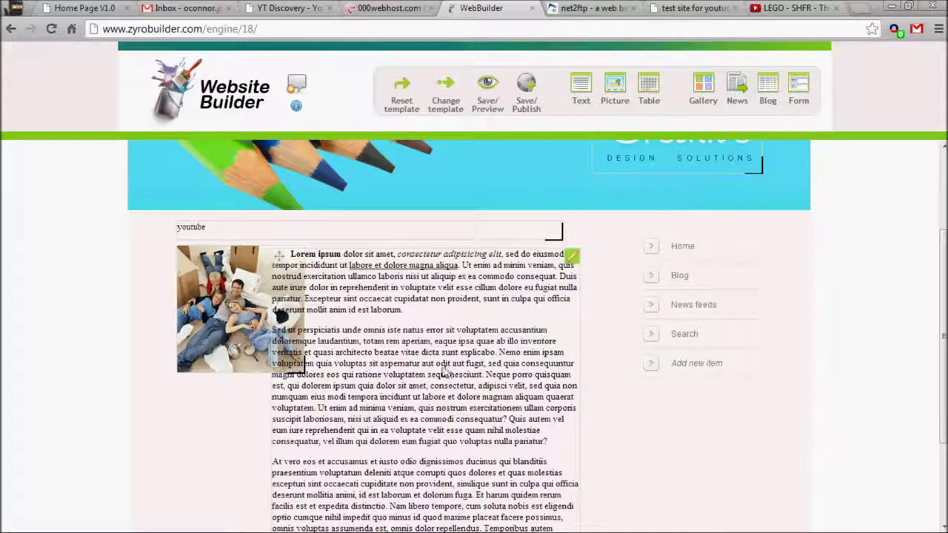
pyautogui.moveTo(325, 374); pyautogui.dragTo(326, 492)
# Move the family photo up beside the youtube heading and shrink it to a small thumbnail
pyautogui.moveTo(202, 286); pyautogui.dragTo(204, 284)
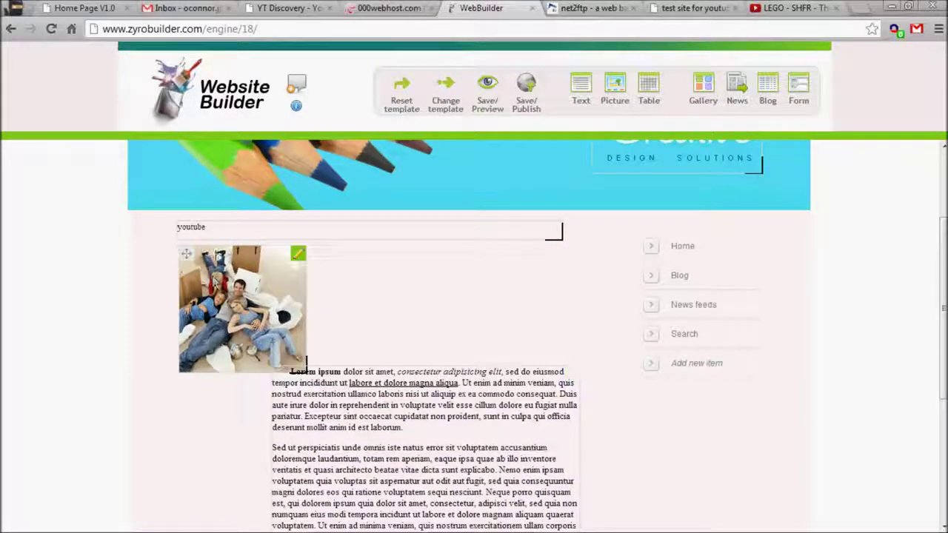
pyautogui.click(306, 263)
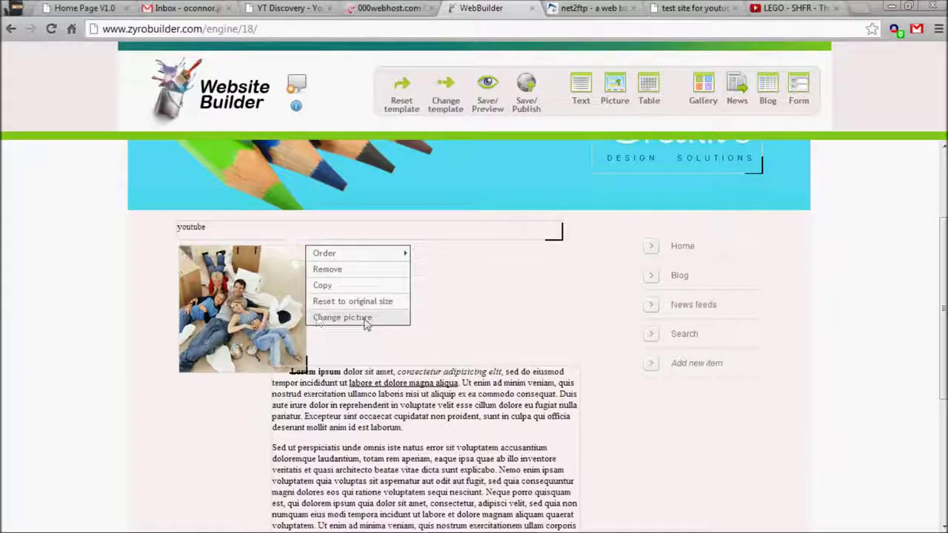
pyautogui.moveTo(355, 259)
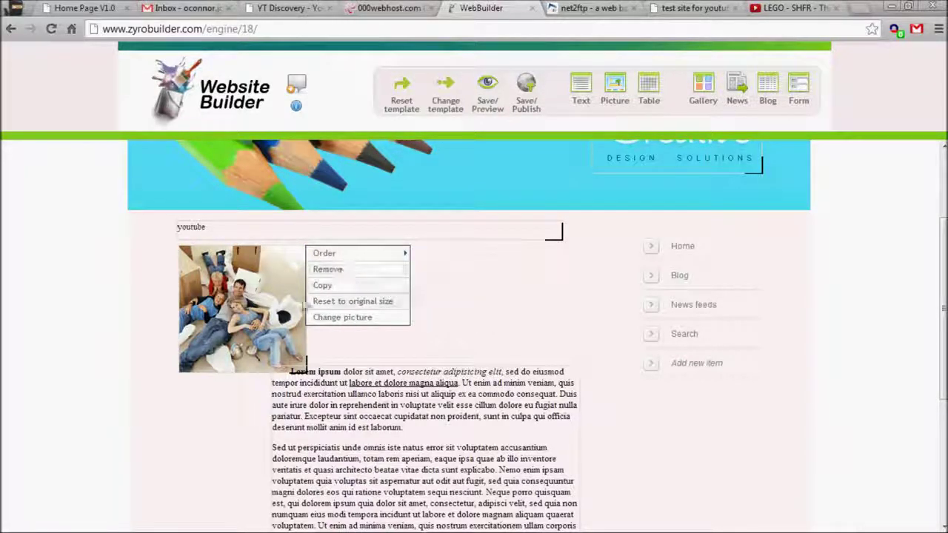
pyautogui.moveTo(306, 254); pyautogui.dragTo(277, 257)
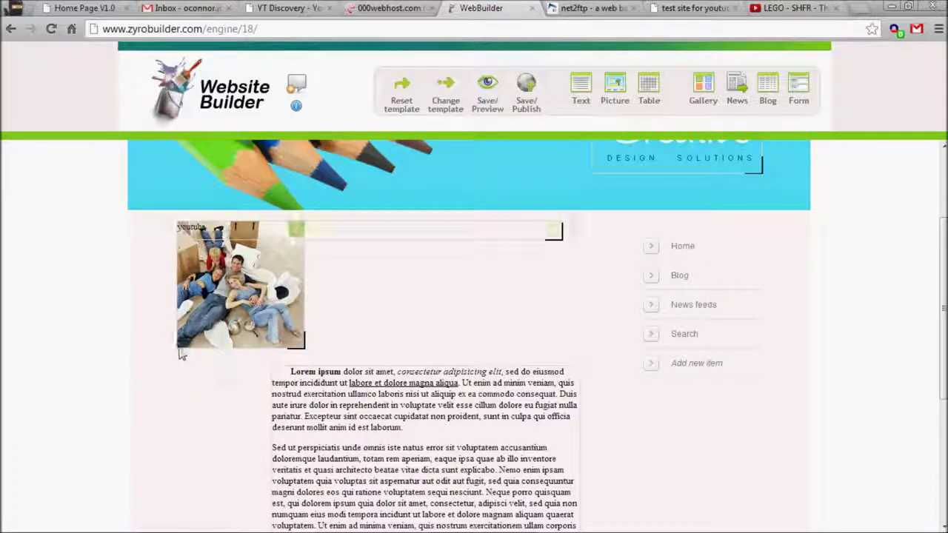
pyautogui.moveTo(181, 356); pyautogui.dragTo(189, 352)
pyautogui.moveTo(304, 357); pyautogui.dragTo(295, 315)
# Resize the Lorem ipsum text block and move it up next to the family photo thumbnail
pyautogui.scroll(-3, 355, 289)
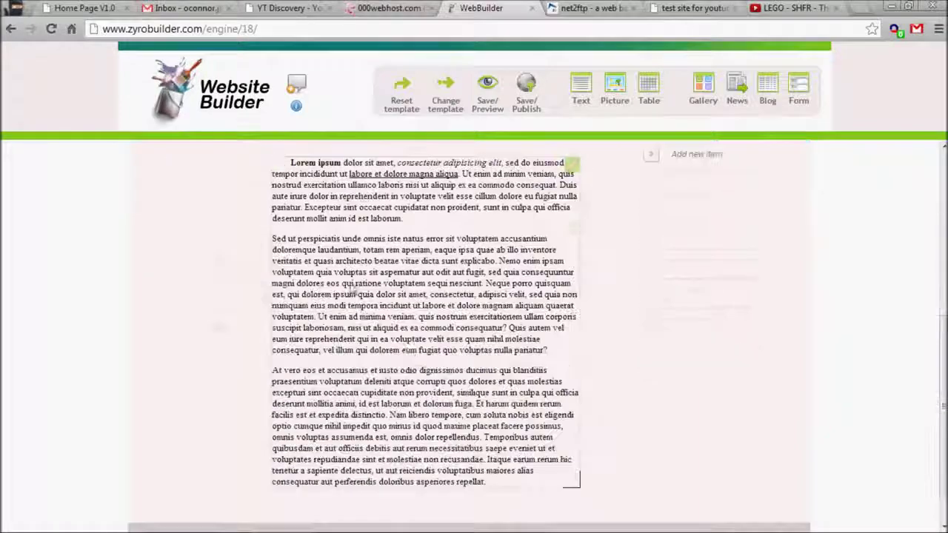
pyautogui.hotkey('ctrl', 'a')
pyautogui.click(601, 487)
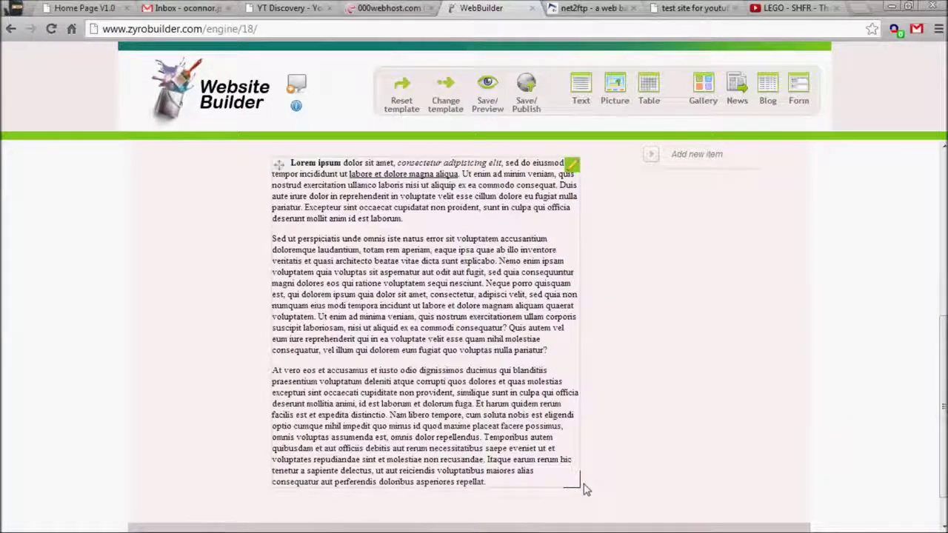
pyautogui.moveTo(582, 489); pyautogui.dragTo(514, 408)
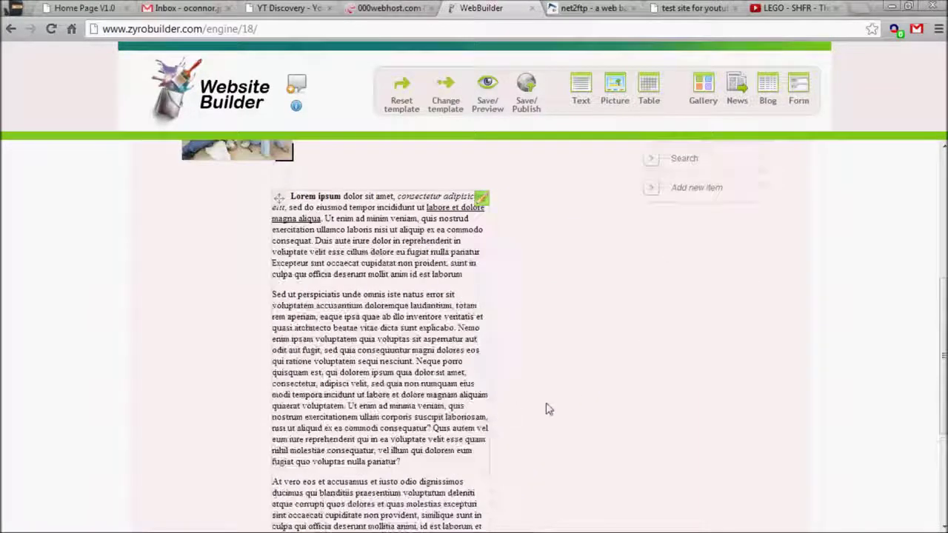
pyautogui.scroll(4, 370, 367)
pyautogui.moveTo(277, 408); pyautogui.dragTo(304, 286)
pyautogui.scroll(-4, 624, 413)
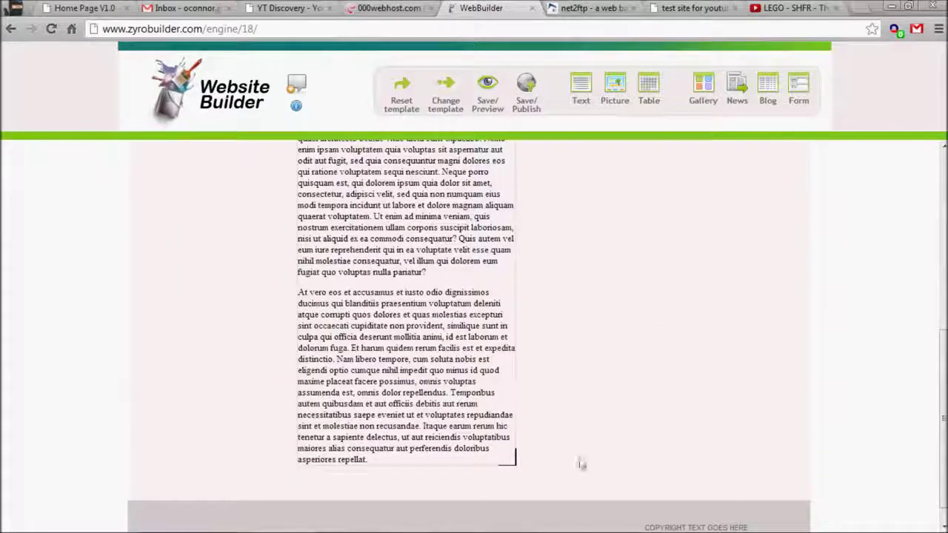
pyautogui.moveTo(516, 467); pyautogui.dragTo(601, 402)
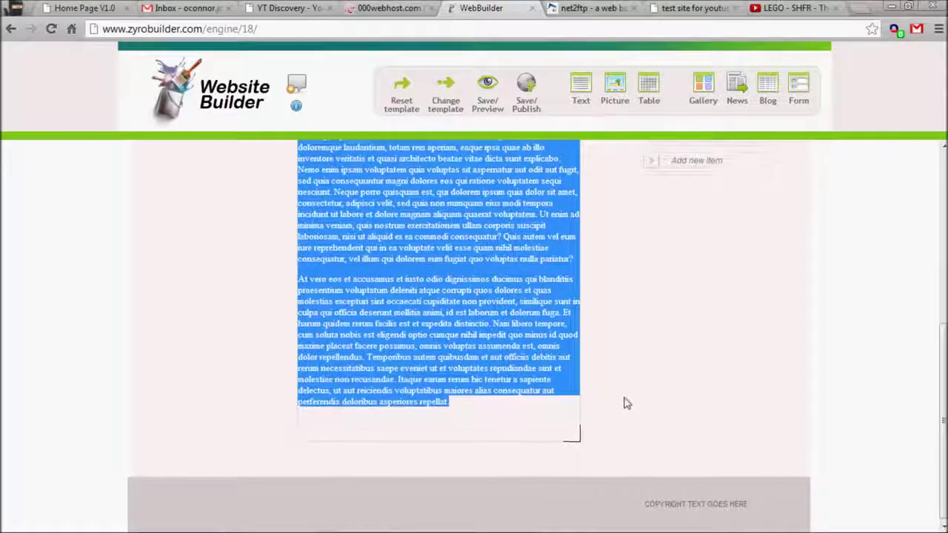
pyautogui.scroll(5, 629, 466)
pyautogui.scroll(-2, 274, 370)
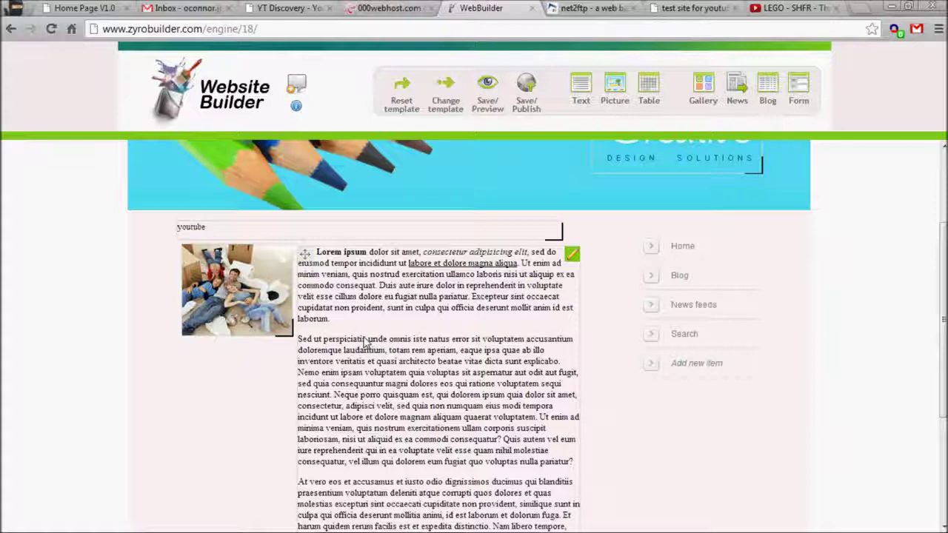
# Select the youtube heading and its word for editing, then deselect it
pyautogui.click(194, 231)
pyautogui.doubleClick(194, 228)
pyautogui.click(328, 252)
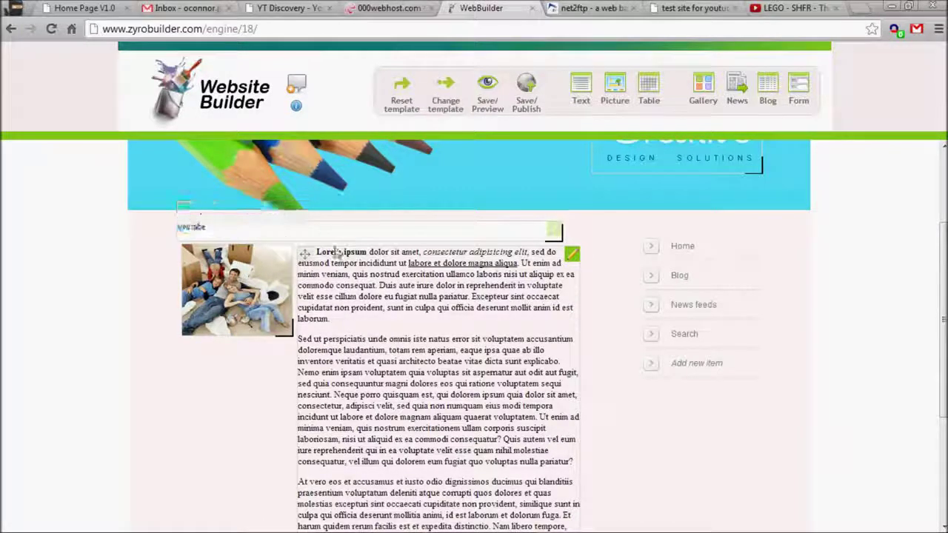
# Add a new picture element and choose filez.PNG from the Desktop as its image
pyautogui.moveTo(621, 100); pyautogui.dragTo(248, 402)
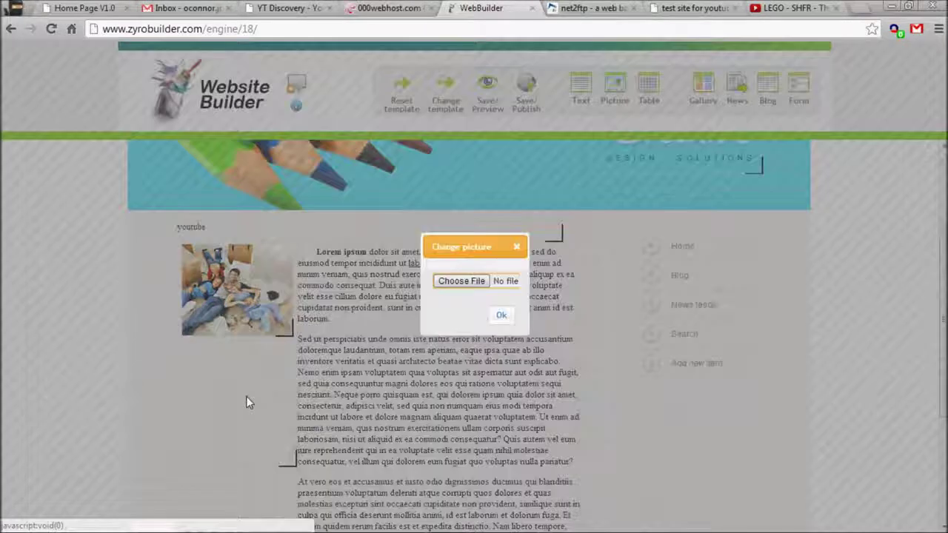
pyautogui.click(463, 283)
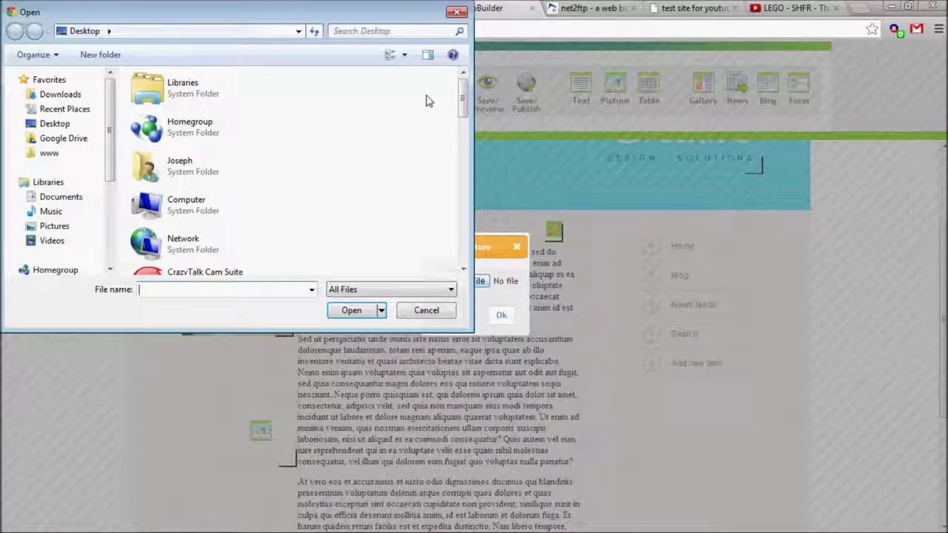
pyautogui.scroll(-5, 319, 92)
pyautogui.click(176, 164)
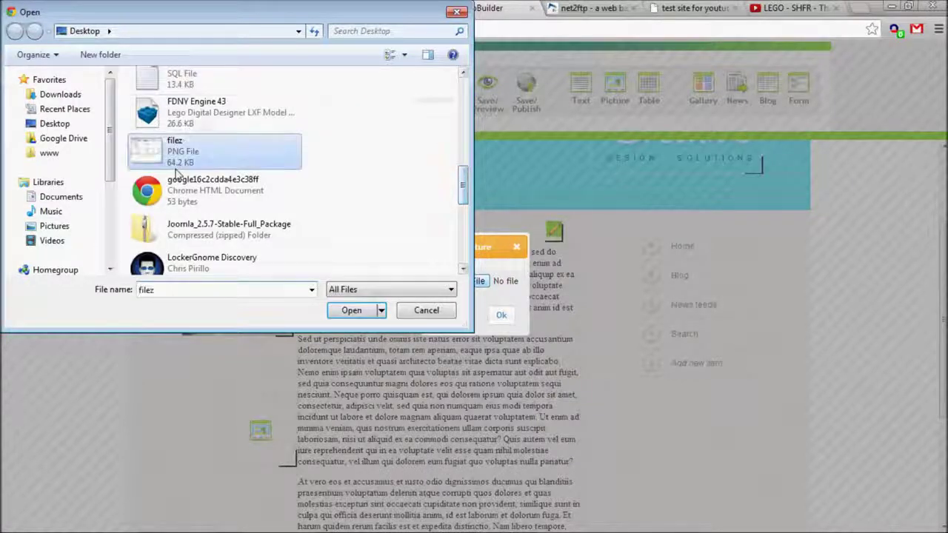
pyautogui.doubleClick(176, 172)
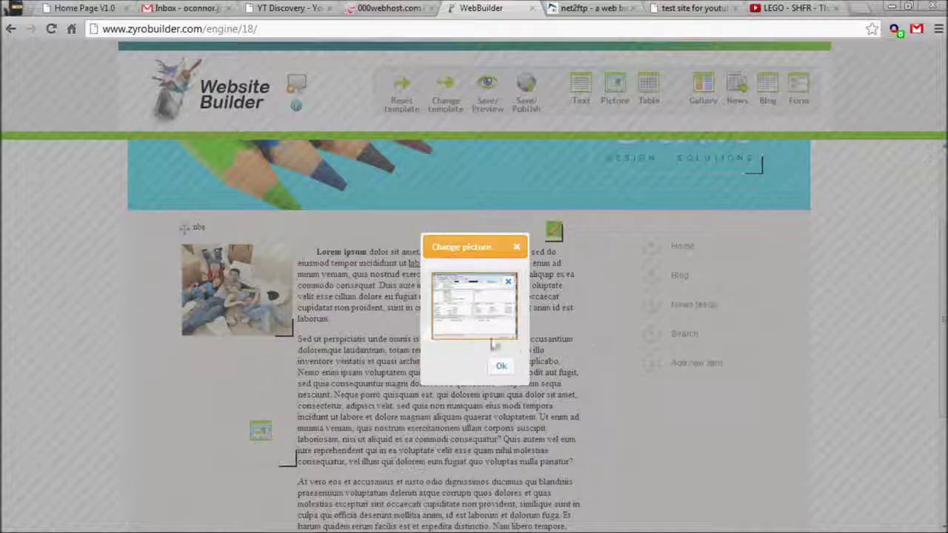
# Insert the uploaded filez screenshot, shrink it and drop it onto the page
pyautogui.click(501, 366)
pyautogui.scroll(-2, 420, 384)
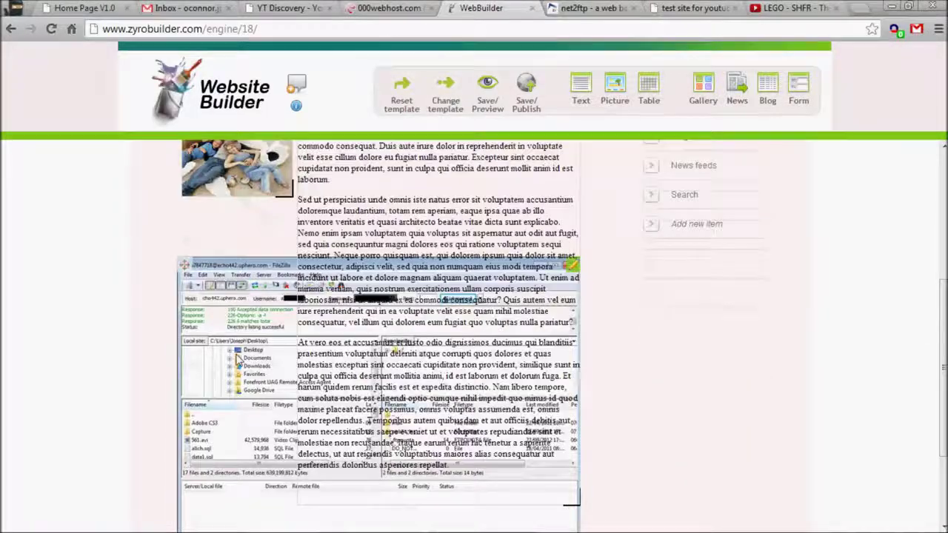
pyautogui.scroll(-2, 600, 363)
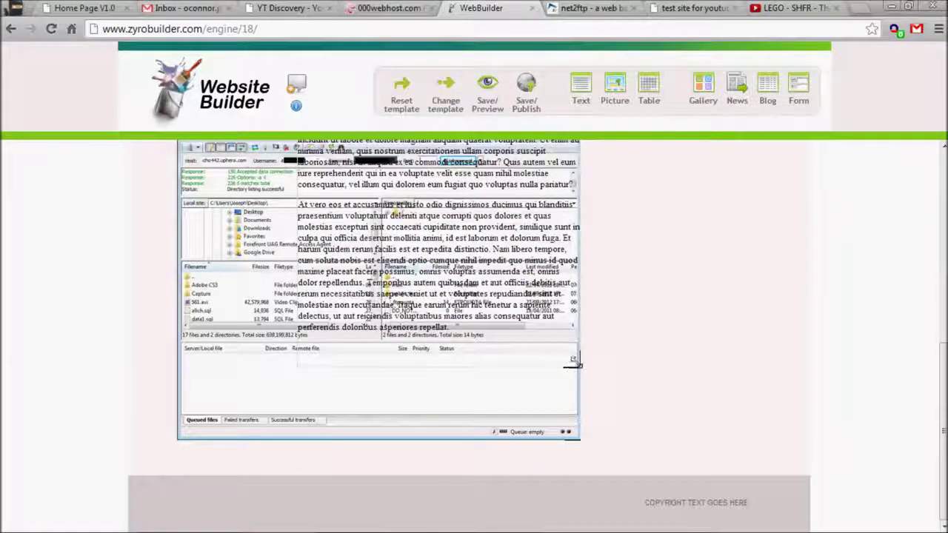
pyautogui.moveTo(580, 439); pyautogui.dragTo(323, 302)
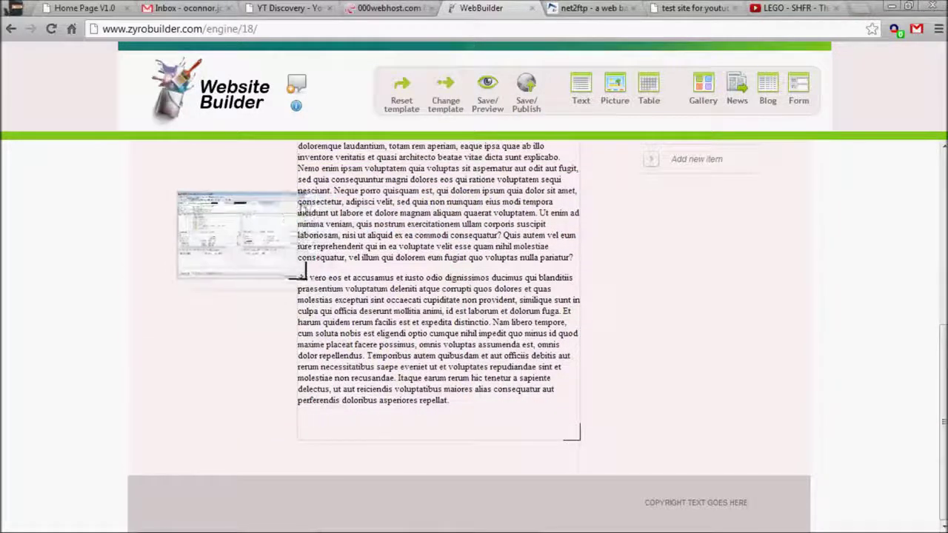
pyautogui.scroll(3, 245, 232)
pyautogui.moveTo(241, 424); pyautogui.dragTo(364, 379)
pyautogui.rightClick(363, 381)
pyautogui.click(383, 399)
# Put the text below, widen the screenshot beside the family photo, then save and preview
pyautogui.click(326, 370)
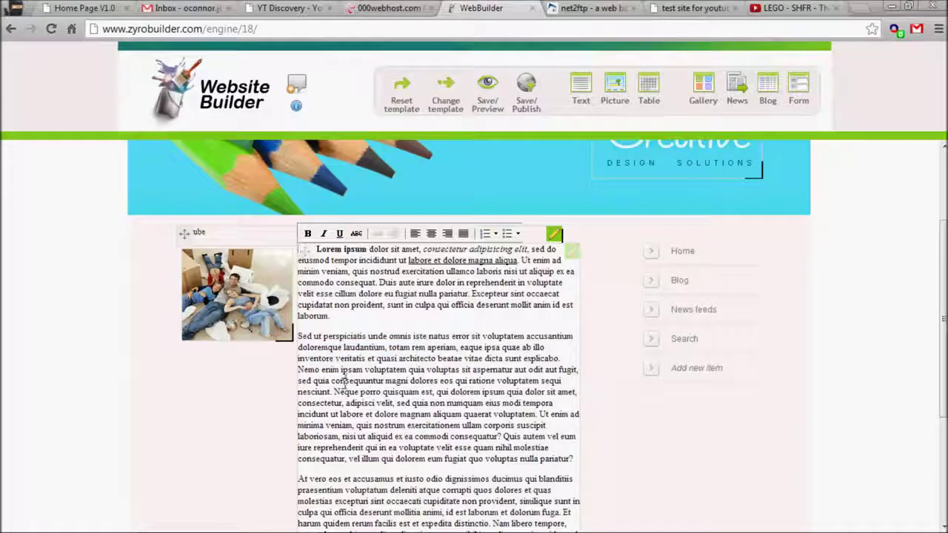
pyautogui.scroll(-3, 266, 400)
pyautogui.moveTo(406, 257); pyautogui.dragTo(420, 323)
pyautogui.click(669, 313)
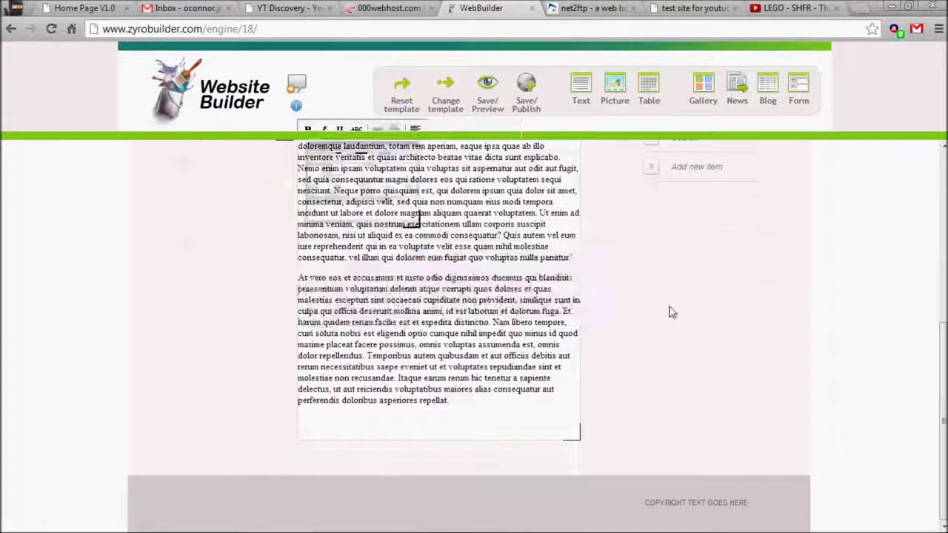
pyautogui.scroll(3, 465, 315)
pyautogui.moveTo(299, 257); pyautogui.dragTo(299, 436)
pyautogui.moveTo(313, 355); pyautogui.dragTo(305, 268)
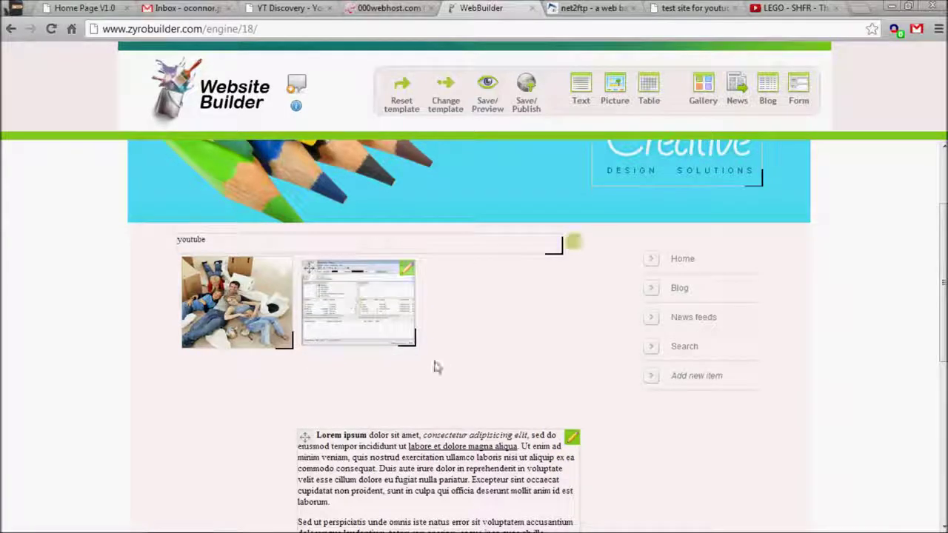
pyautogui.moveTo(412, 342); pyautogui.dragTo(598, 430)
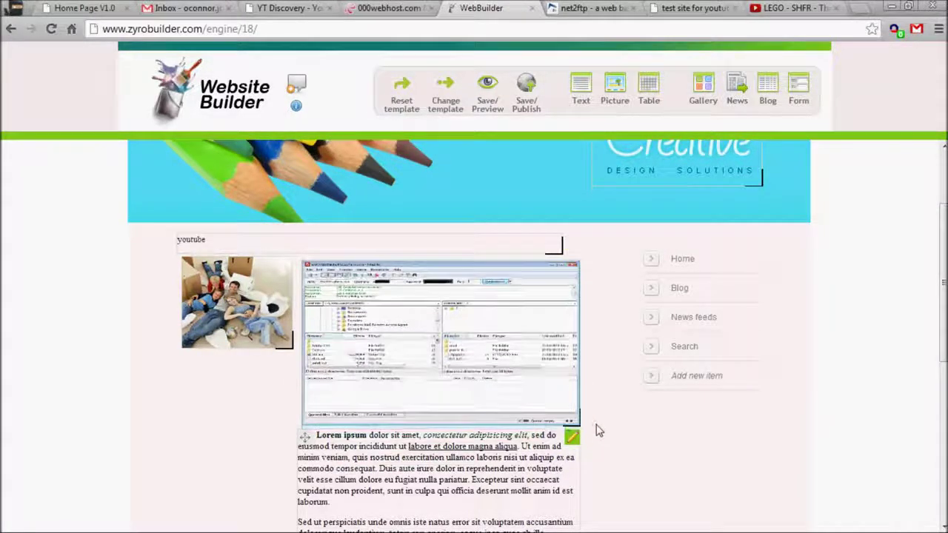
pyautogui.scroll(-3, 601, 435)
pyautogui.click(487, 95)
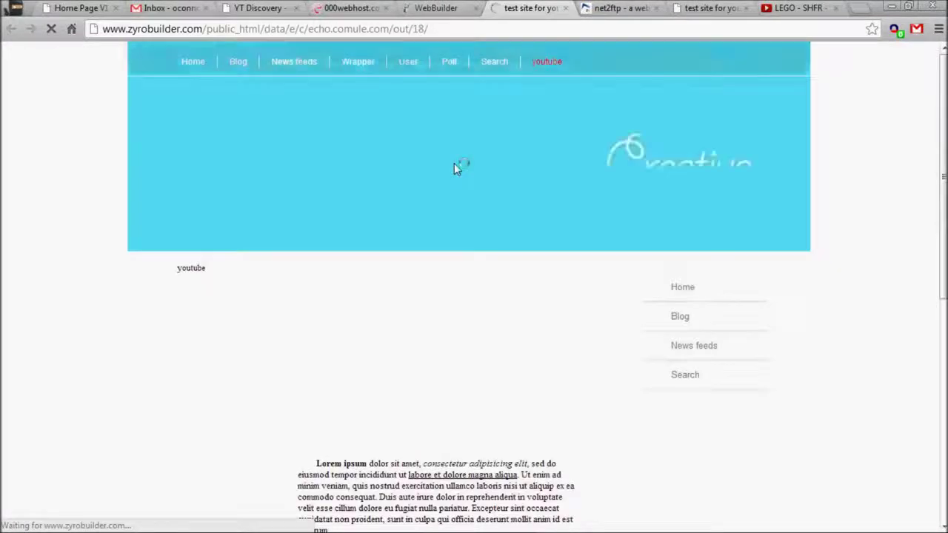
# View the previewed screenshot full-size in a new tab, close it, and return to the editor
pyautogui.scroll(-3, 467, 186)
pyautogui.rightClick(412, 156)
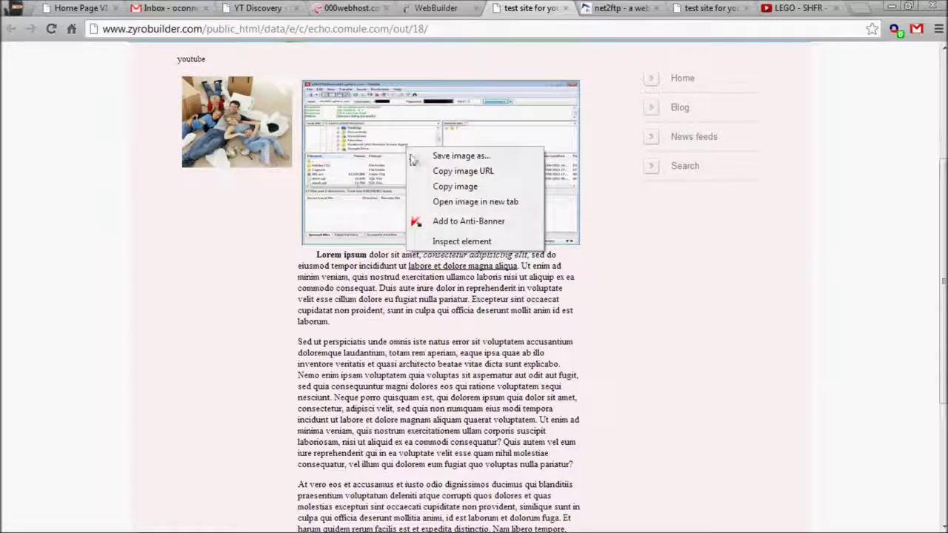
pyautogui.click(479, 209)
pyautogui.hotkey('ctrl', 'Tab')
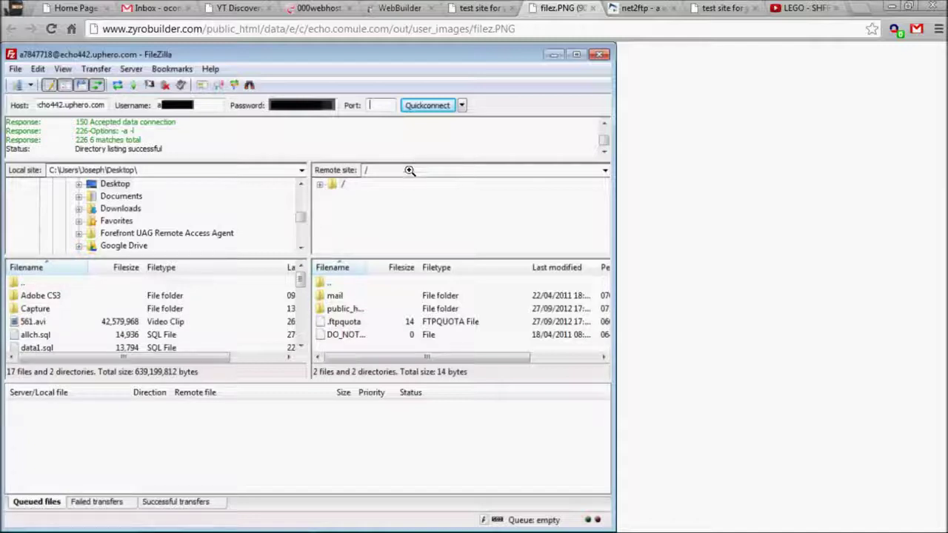
pyautogui.middleClick(533, 6)
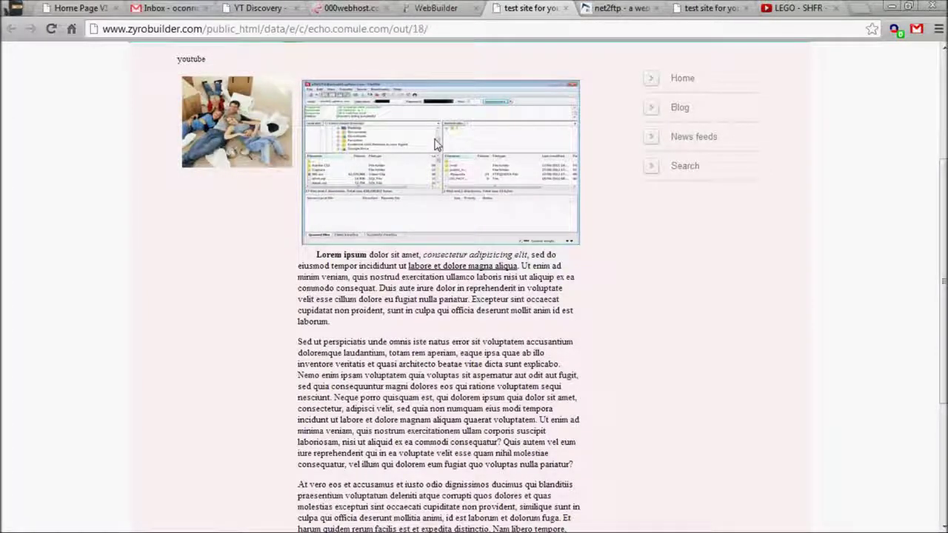
pyautogui.click(459, 5)
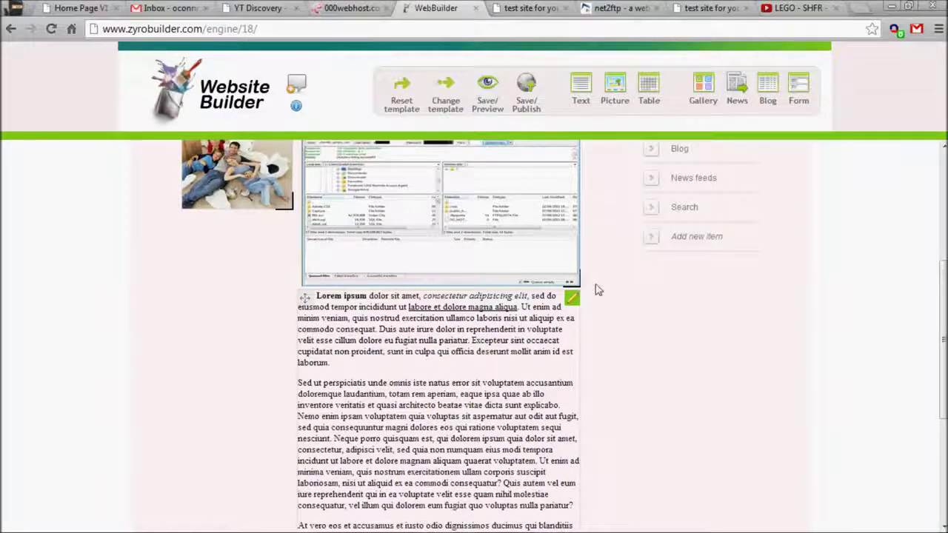
pyautogui.scroll(1, 624, 256)
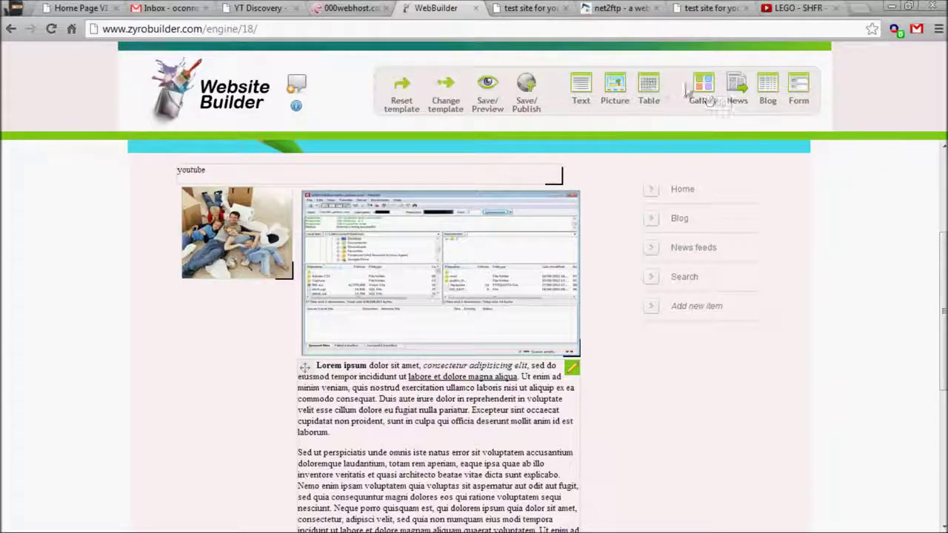
pyautogui.scroll(3, 497, 254)
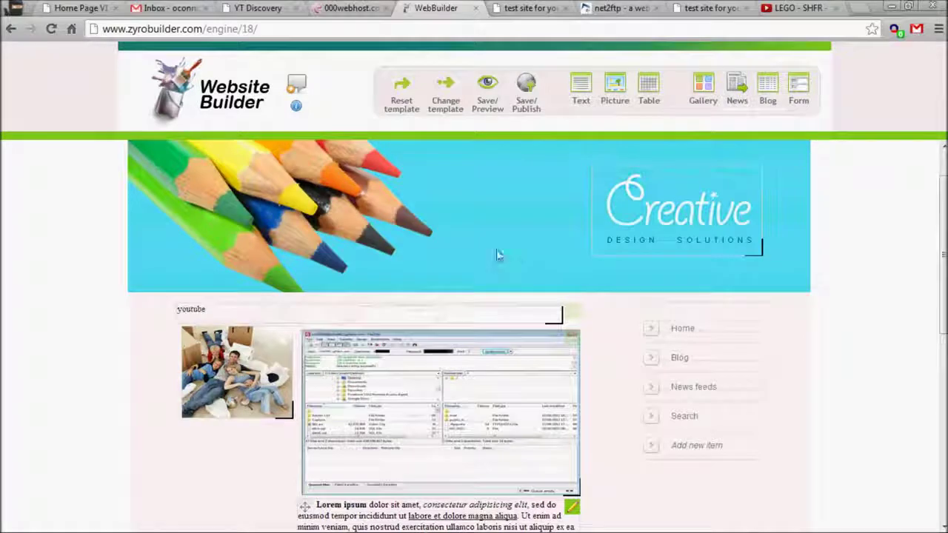
# Switch to the User page and drop a new Gallery element into its content
pyautogui.click(409, 163)
pyautogui.click(419, 176)
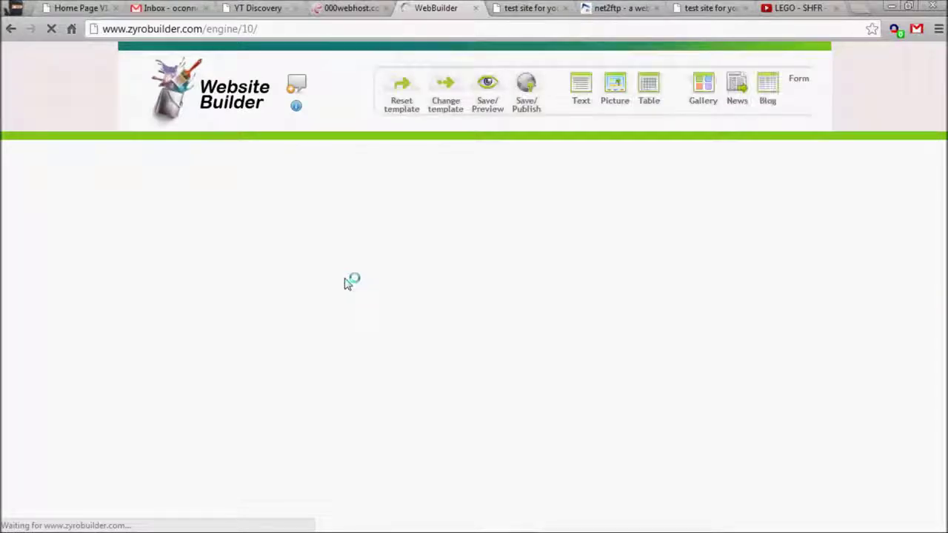
pyautogui.scroll(-2, 333, 344)
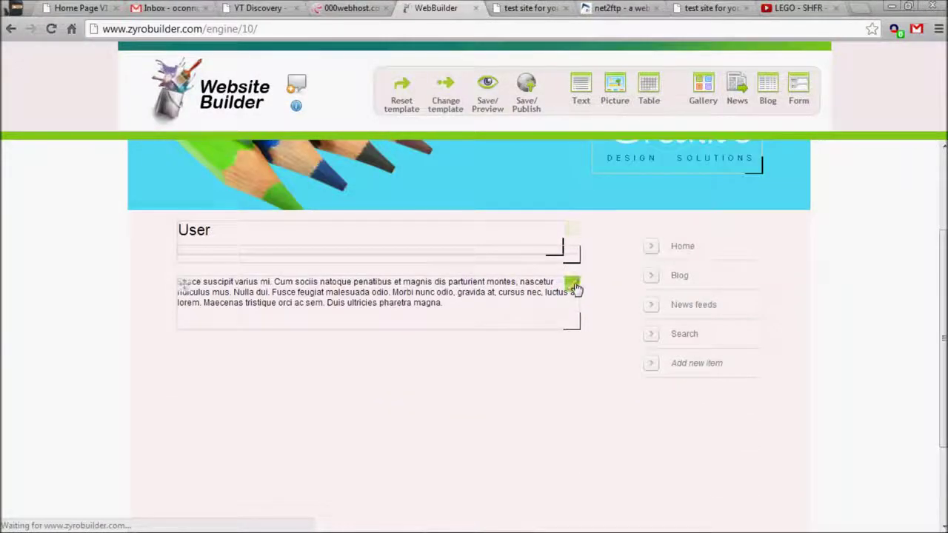
pyautogui.moveTo(700, 88); pyautogui.dragTo(463, 262)
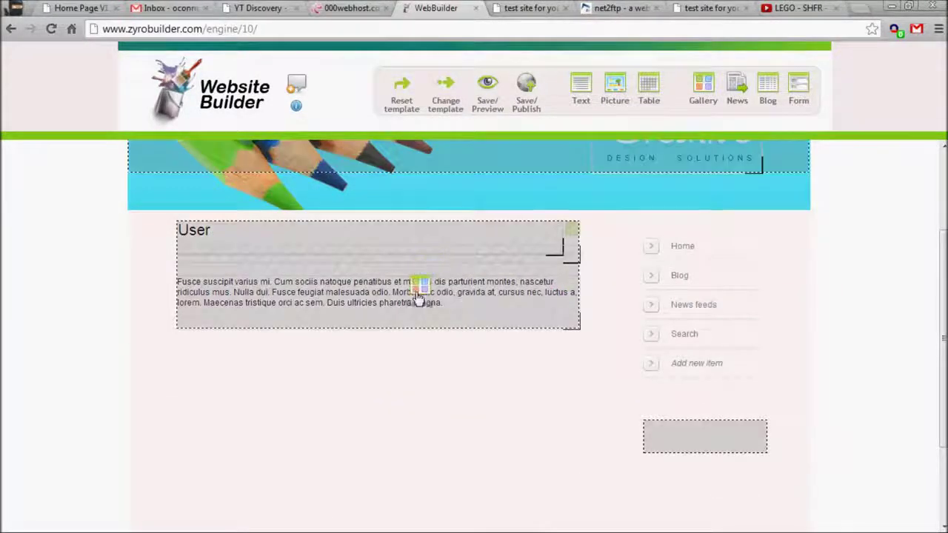
pyautogui.moveTo(418, 295); pyautogui.dragTo(419, 296)
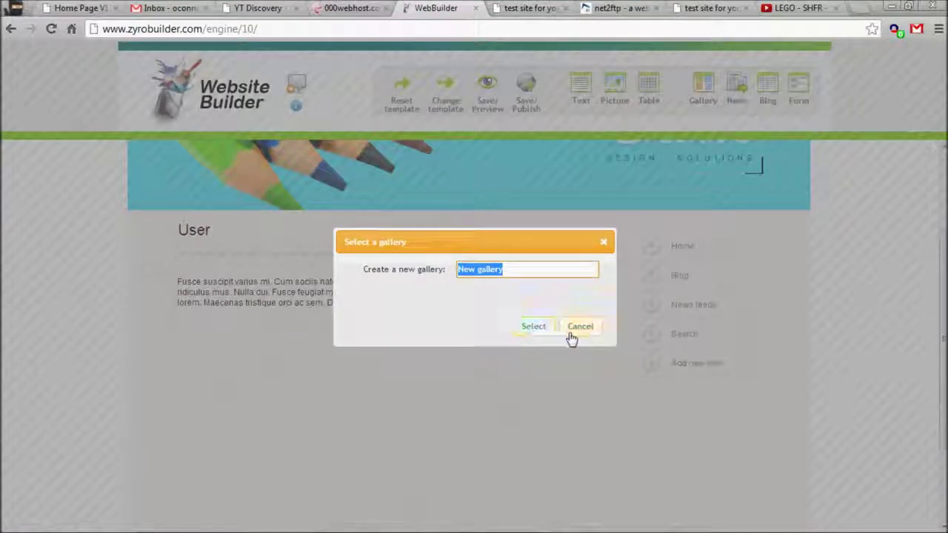
pyautogui.click(532, 327)
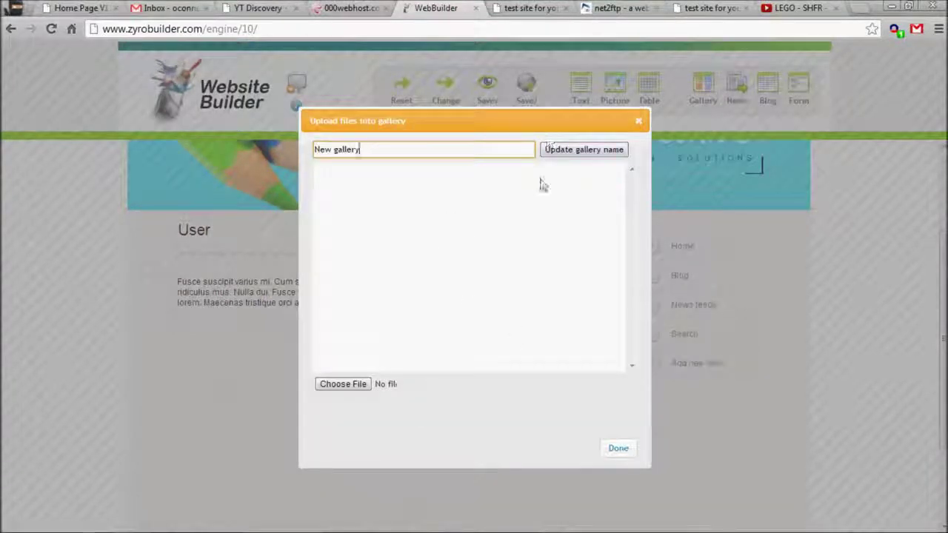
# Upload filez.PNG as the gallery's first image
pyautogui.click(327, 387)
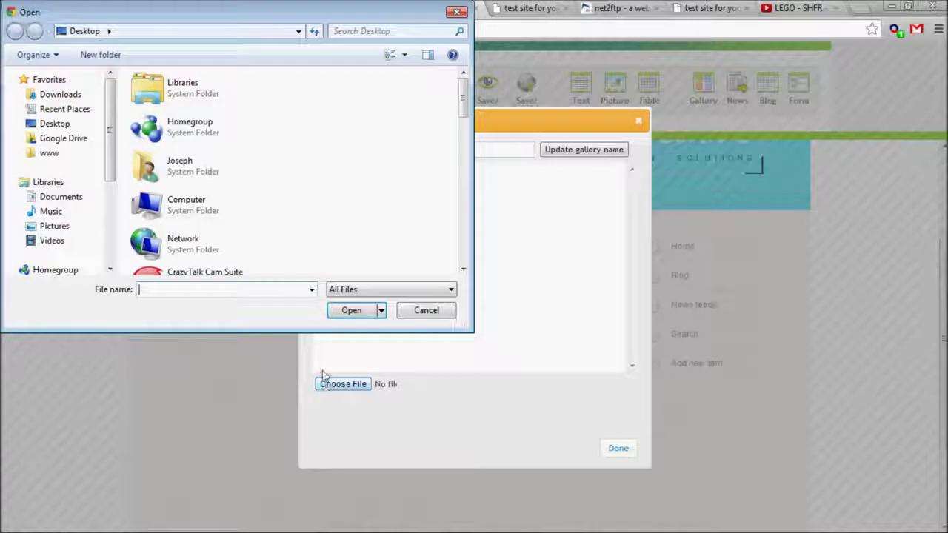
pyautogui.scroll(-5, 333, 141)
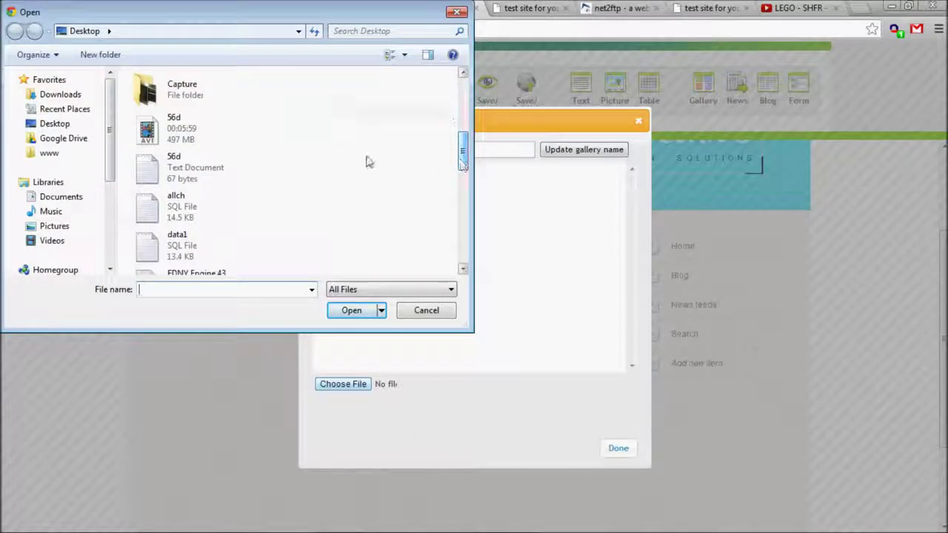
pyautogui.moveTo(464, 152); pyautogui.dragTo(474, 245)
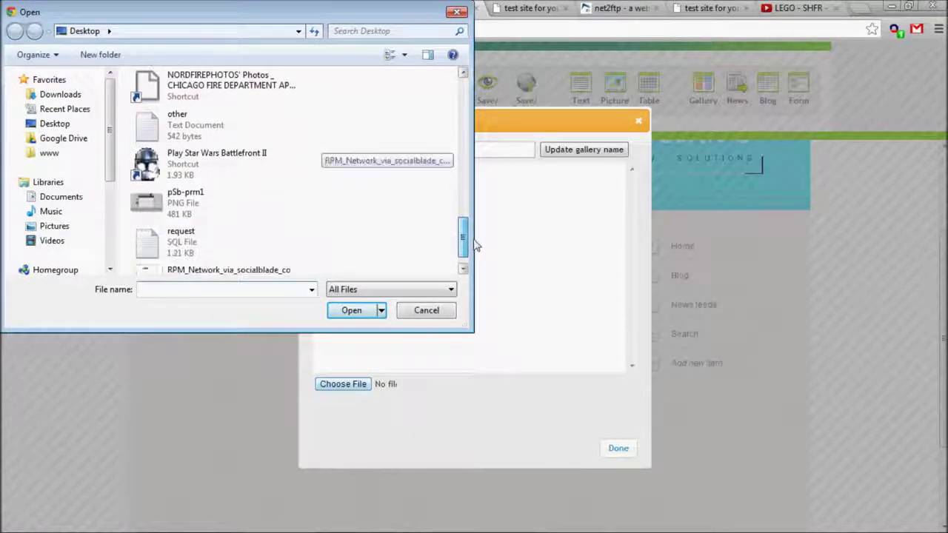
pyautogui.click(211, 215)
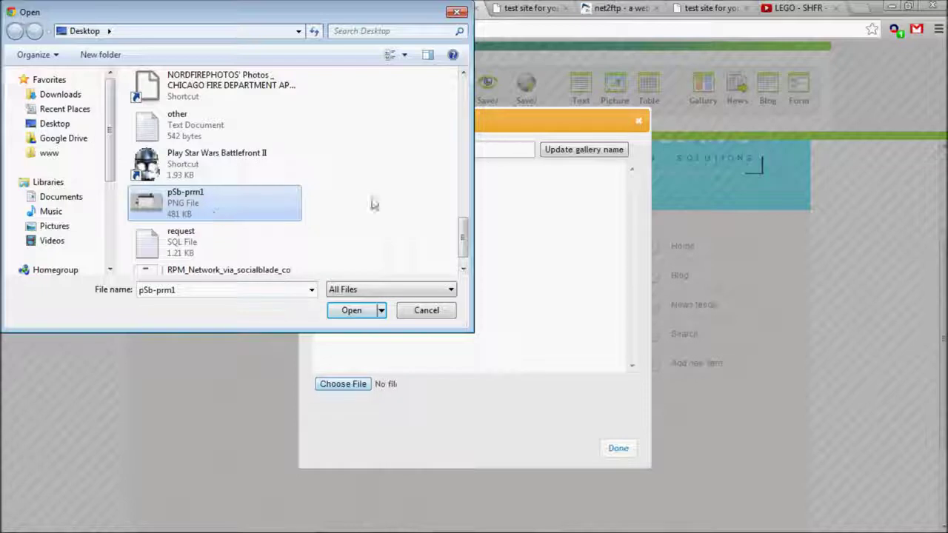
pyautogui.click(206, 273)
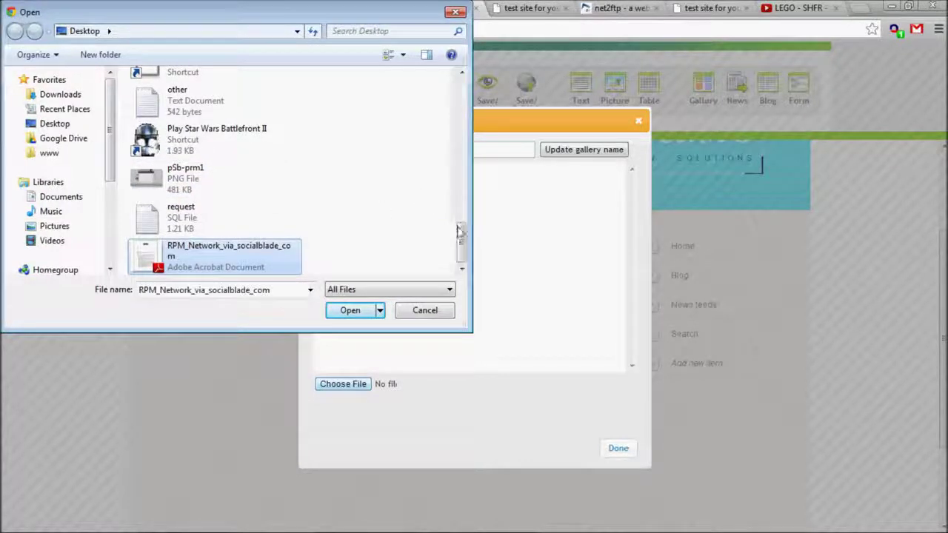
pyautogui.click(213, 184)
pyautogui.moveTo(462, 238); pyautogui.dragTo(467, 192)
pyautogui.click(244, 185)
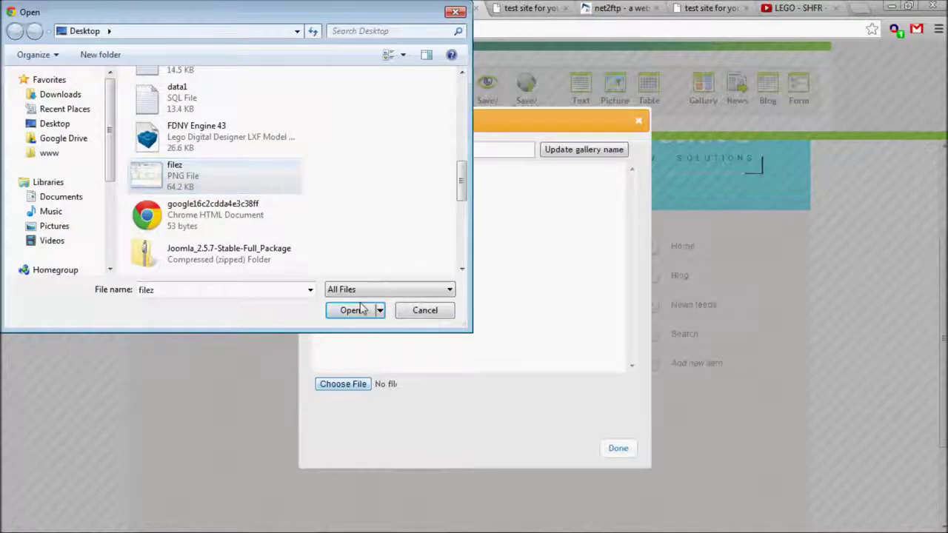
pyautogui.click(362, 310)
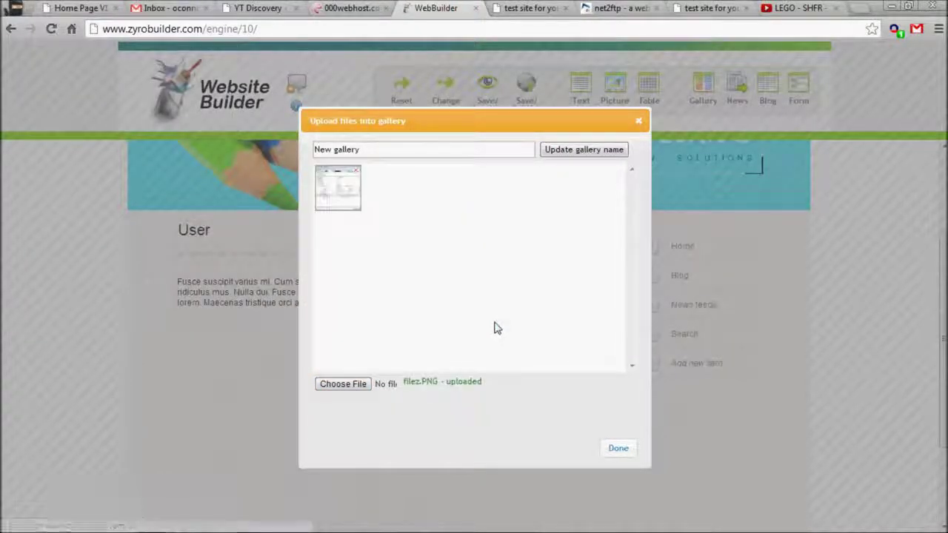
# Upload pSb-prm1 as the gallery's second image
pyautogui.click(359, 388)
pyautogui.scroll(-5, 459, 185)
pyautogui.moveTo(455, 166); pyautogui.dragTo(471, 251)
pyautogui.click(252, 189)
pyautogui.click(355, 311)
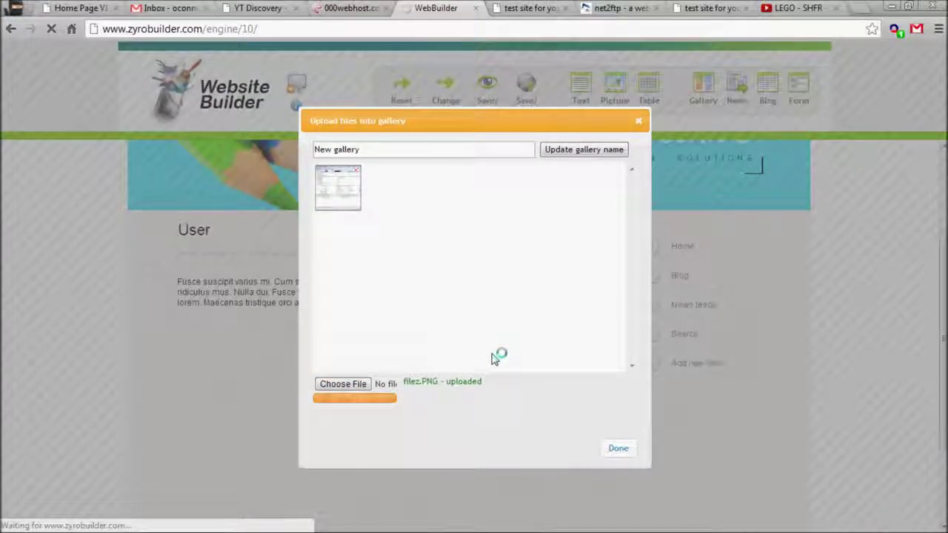
# Insert the gallery, enlarge it to about 228 by 175, and move it below the User text
pyautogui.click(614, 452)
pyautogui.moveTo(473, 345); pyautogui.dragTo(574, 401)
pyautogui.moveTo(510, 350); pyautogui.dragTo(280, 408)
# Save the site and switch to its preview tab
pyautogui.click(502, 117)
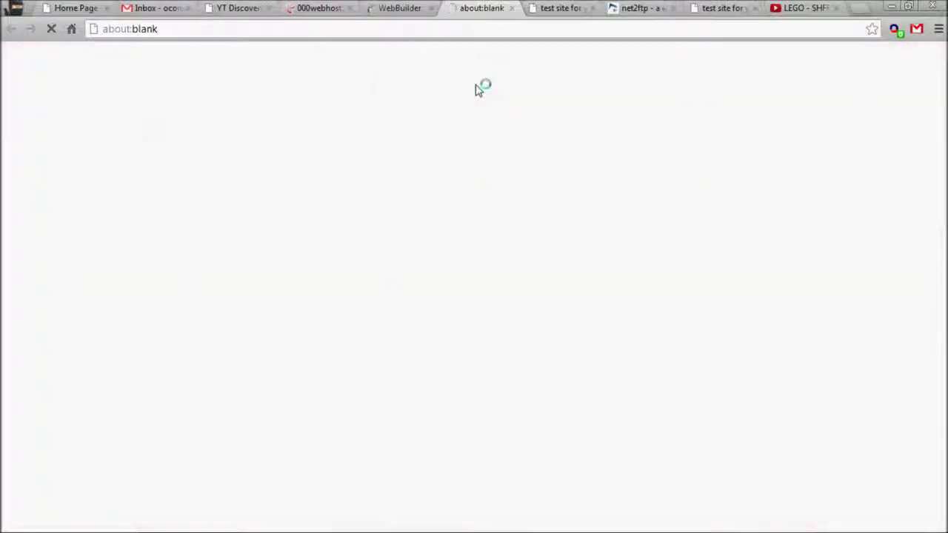
pyautogui.click(421, 6)
pyautogui.click(468, 8)
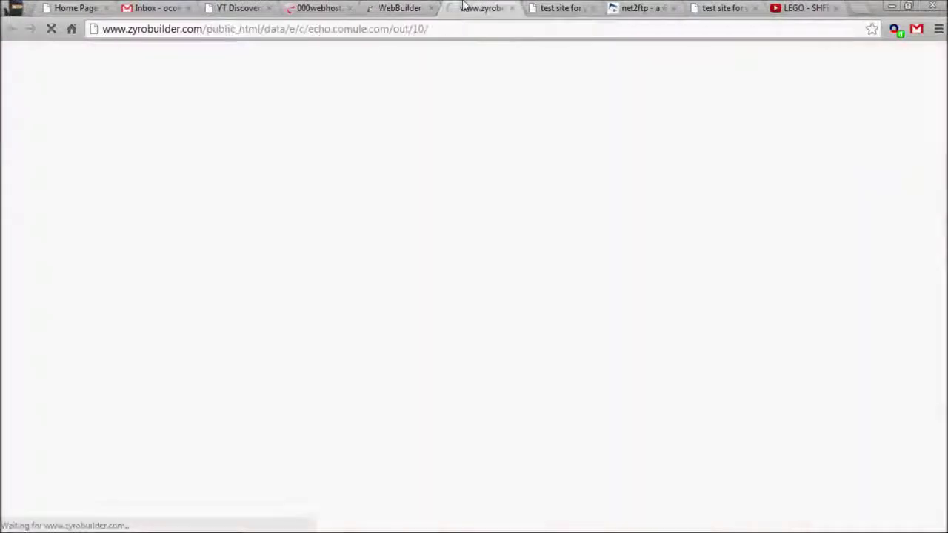
pyautogui.click(397, 8)
pyautogui.click(466, 8)
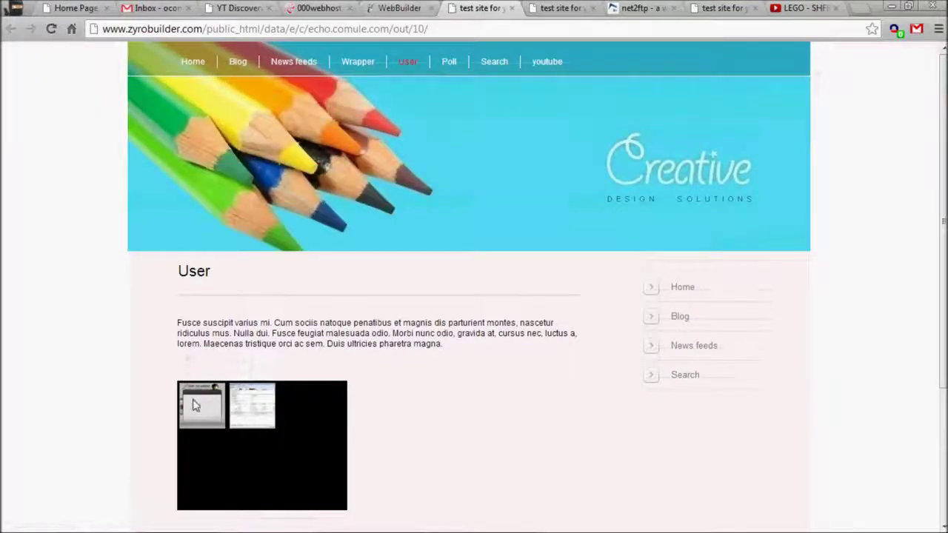
# View both User gallery images enlarged in the lightbox, then return to the editor and publish
pyautogui.click(248, 394)
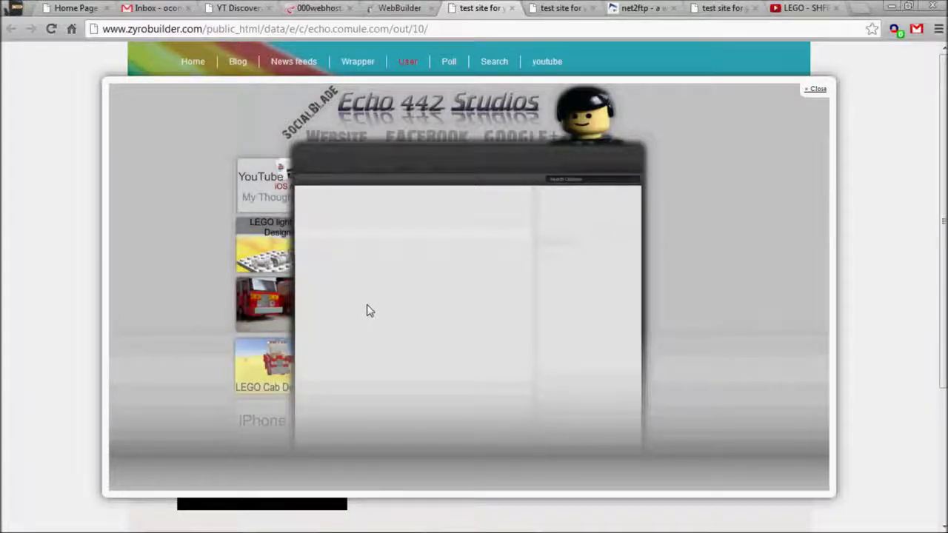
pyautogui.click(884, 207)
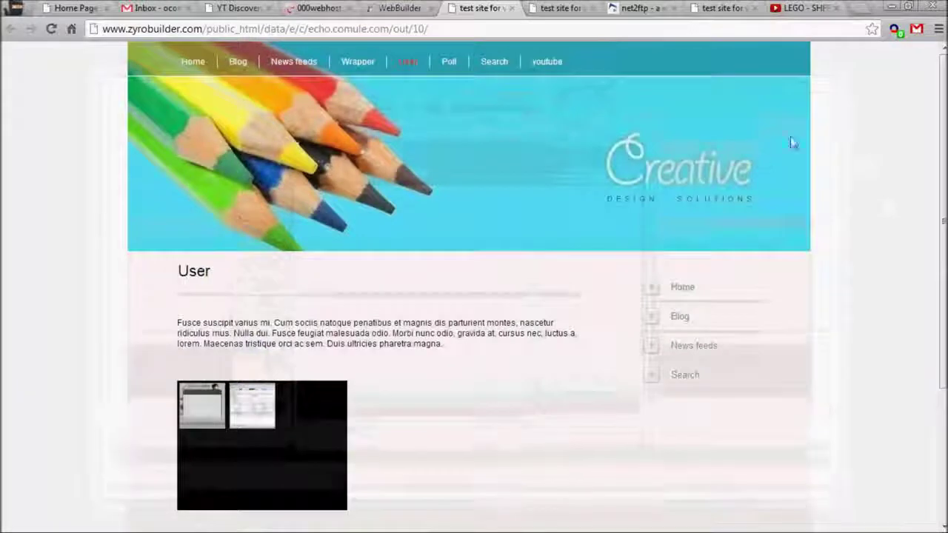
pyautogui.click(251, 406)
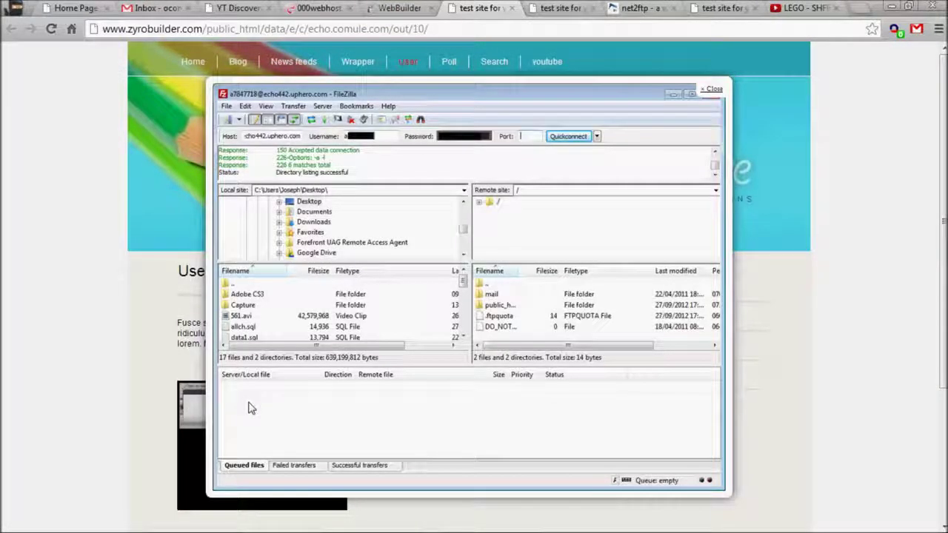
pyautogui.click(785, 94)
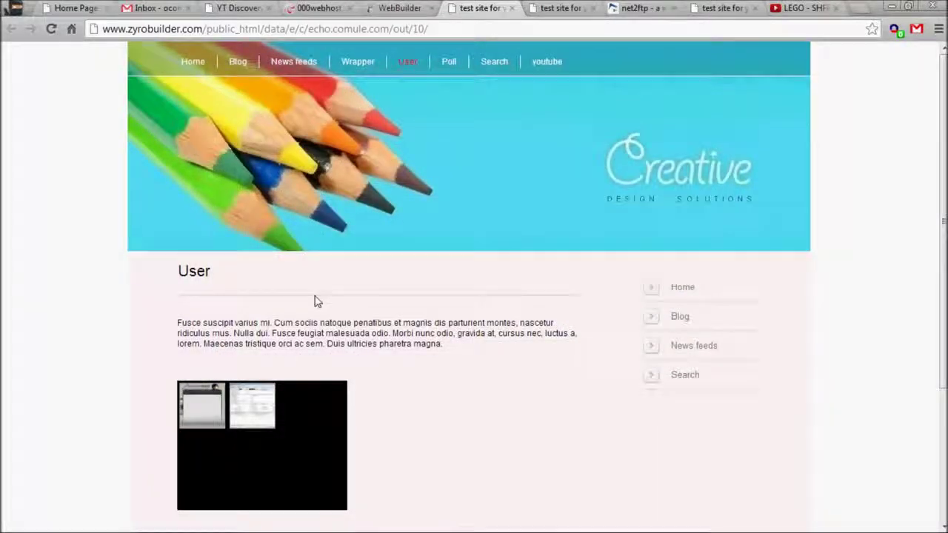
pyautogui.scroll(-2, 363, 290)
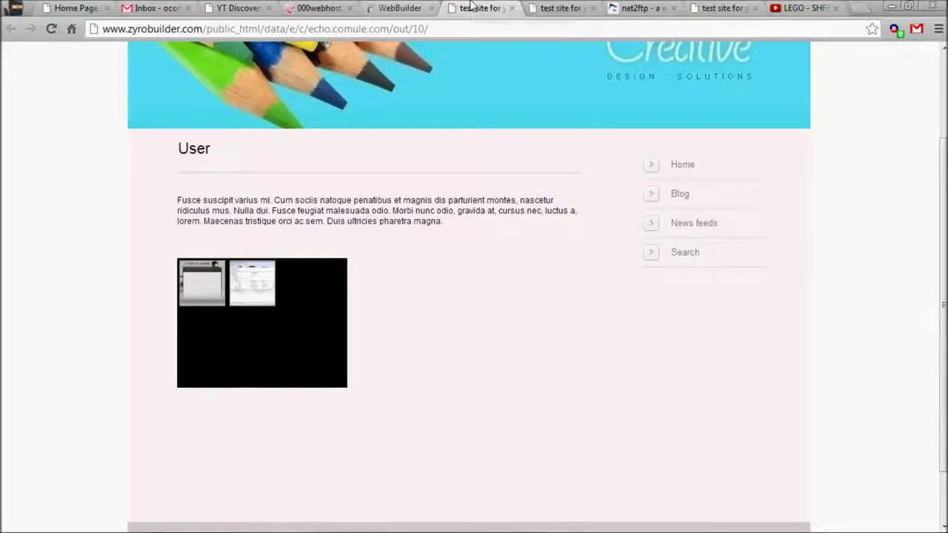
pyautogui.click(367, 8)
pyautogui.click(526, 89)
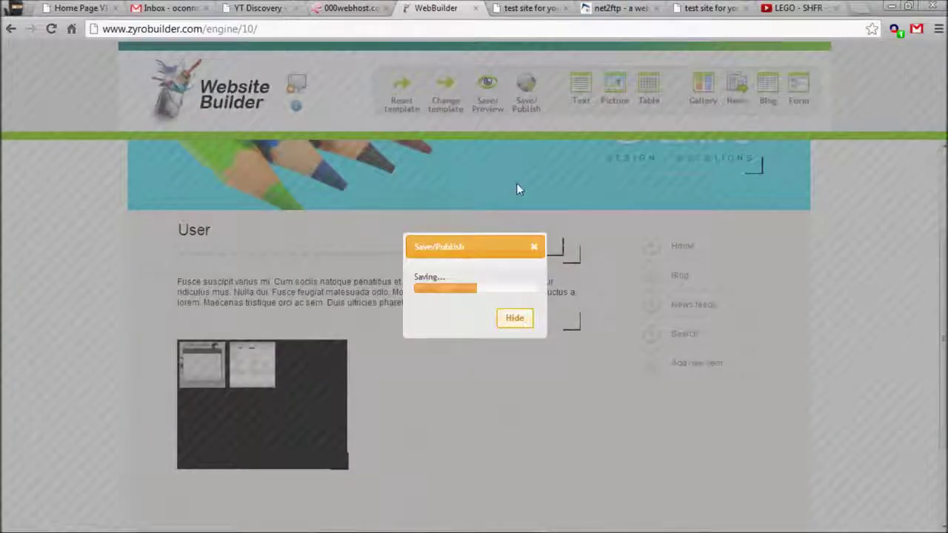
# Switch to the live echo.comule.com site and reload it to get the published version
pyautogui.click(702, 8)
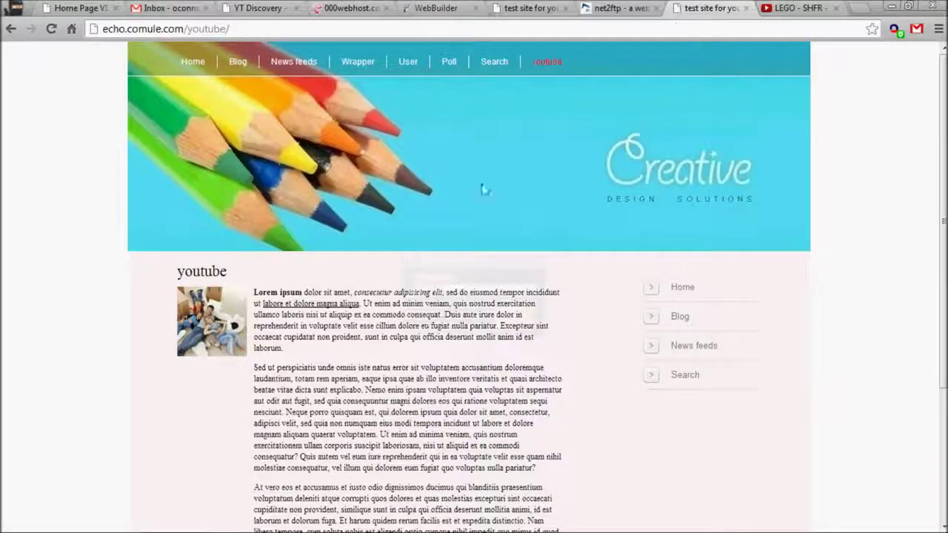
pyautogui.press('F5')
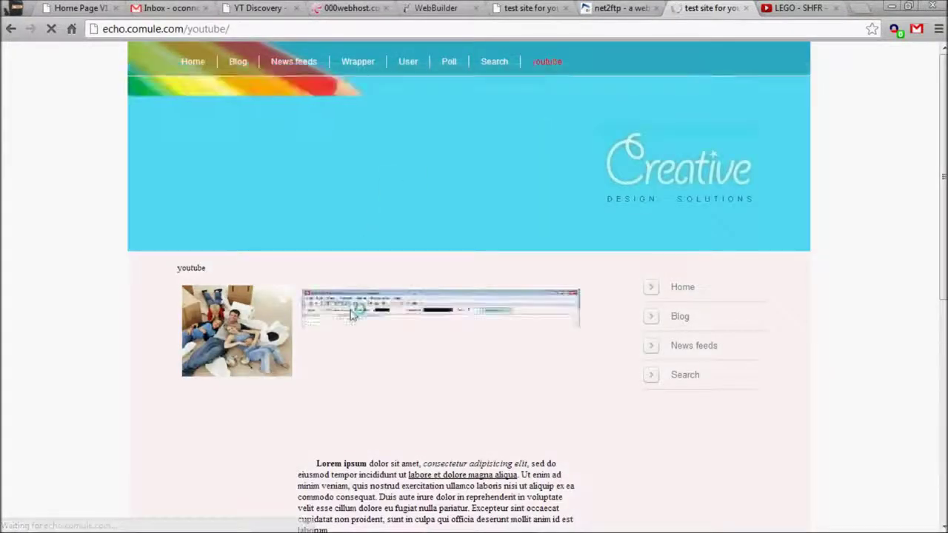
pyautogui.scroll(-1, 412, 274)
pyautogui.scroll(1, 400, 318)
pyautogui.scroll(-5, 528, 78)
pyautogui.scroll(5, 404, 94)
# On the live User page, open and close both gallery images enlarged, then return to the editor
pyautogui.click(400, 63)
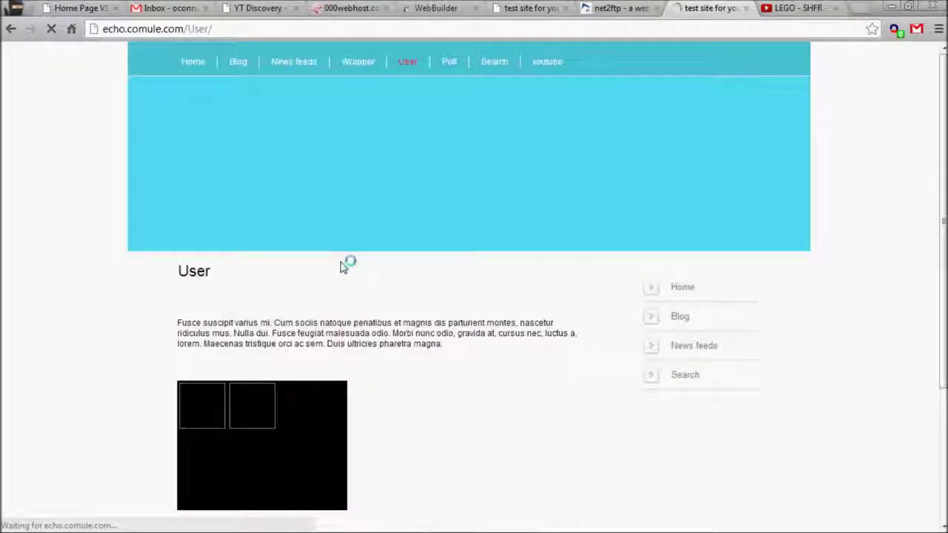
pyautogui.scroll(-2, 257, 260)
pyautogui.click(257, 260)
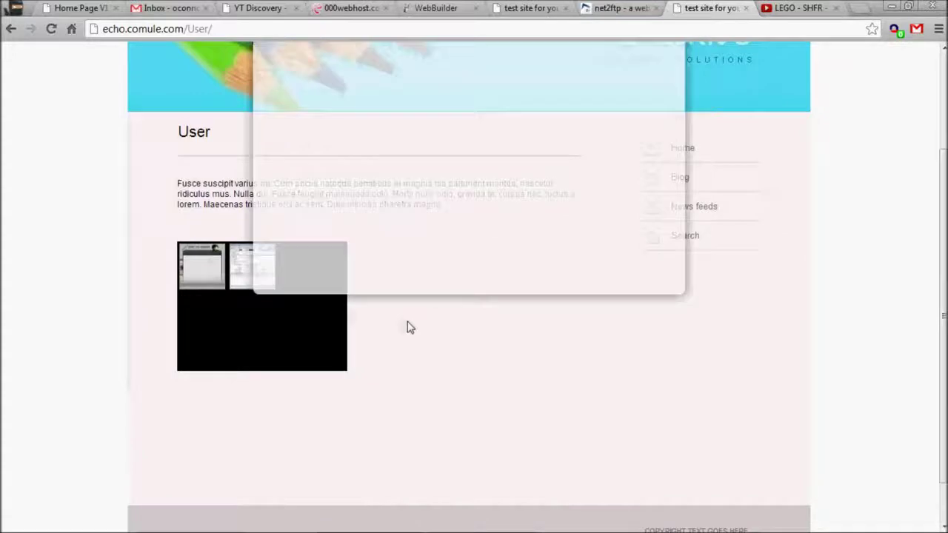
pyautogui.scroll(1, 519, 341)
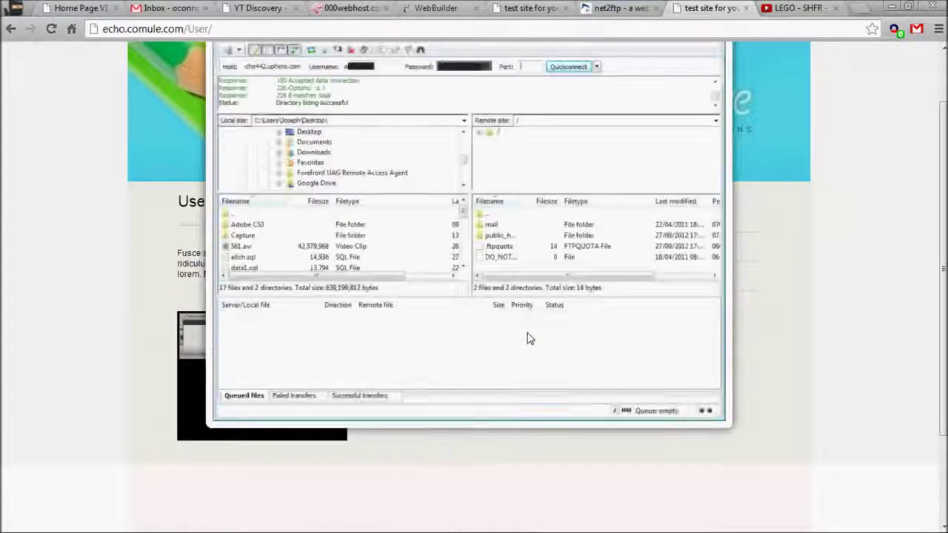
pyautogui.scroll(1, 526, 334)
pyautogui.click(194, 400)
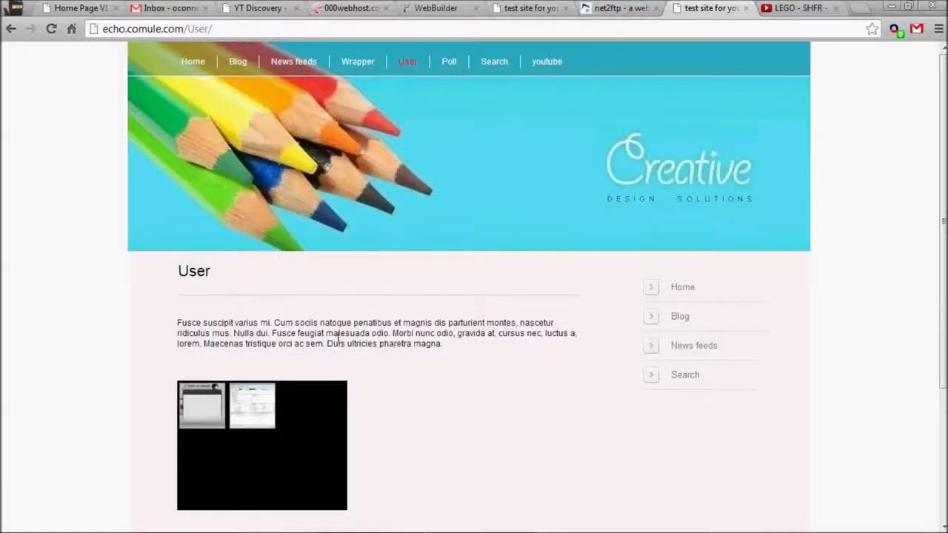
pyautogui.click(197, 416)
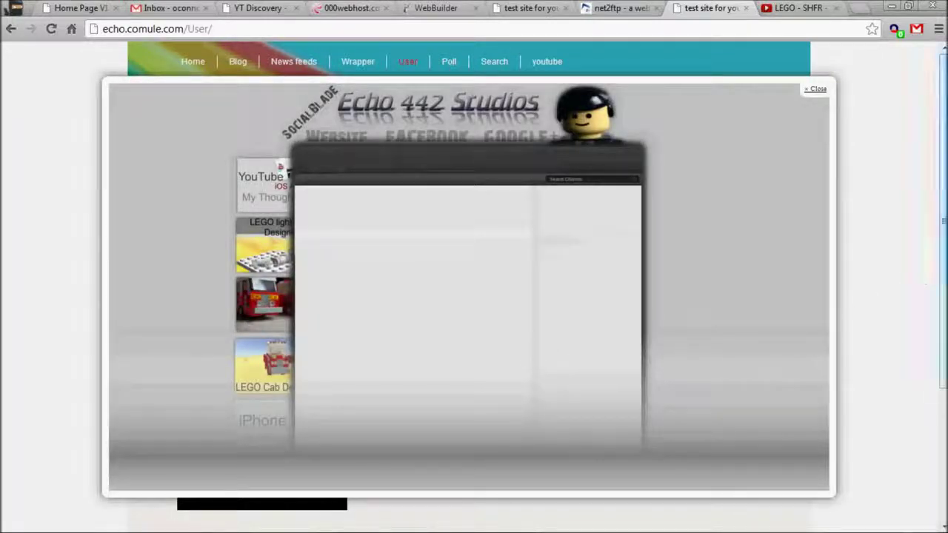
pyautogui.click(847, 121)
pyautogui.click(437, 9)
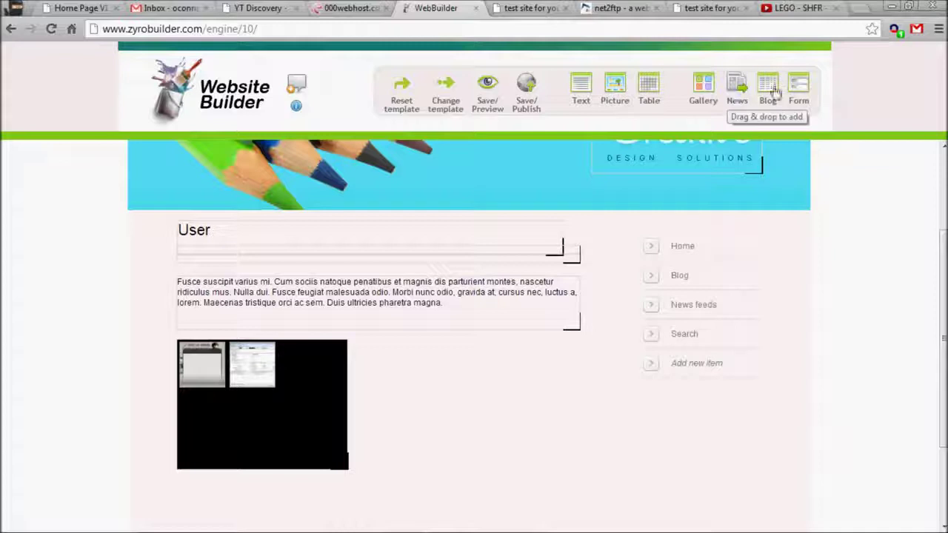
# Drop a contact form onto the User page and add the 'How did you find us?' field
pyautogui.moveTo(800, 88); pyautogui.dragTo(478, 378)
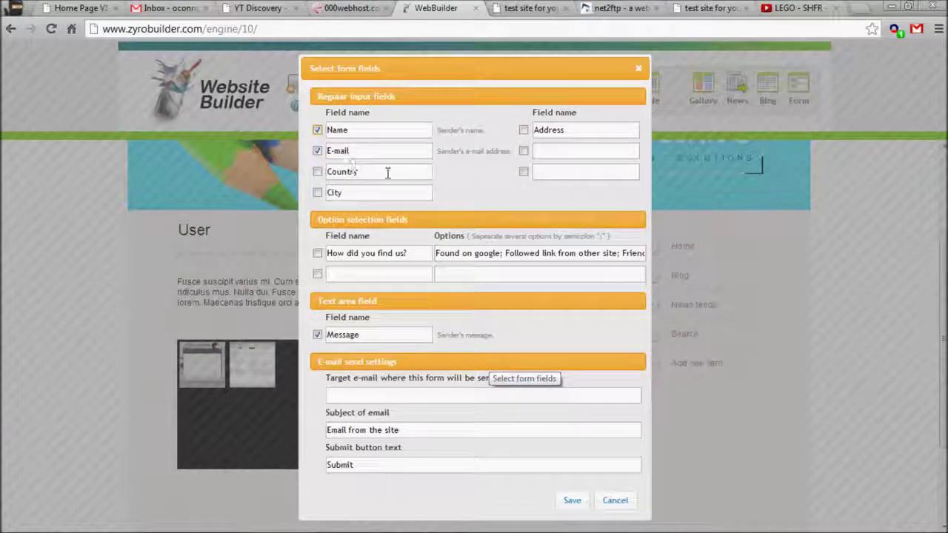
pyautogui.moveTo(338, 253); pyautogui.dragTo(390, 254)
pyautogui.click(388, 254)
pyautogui.click(316, 253)
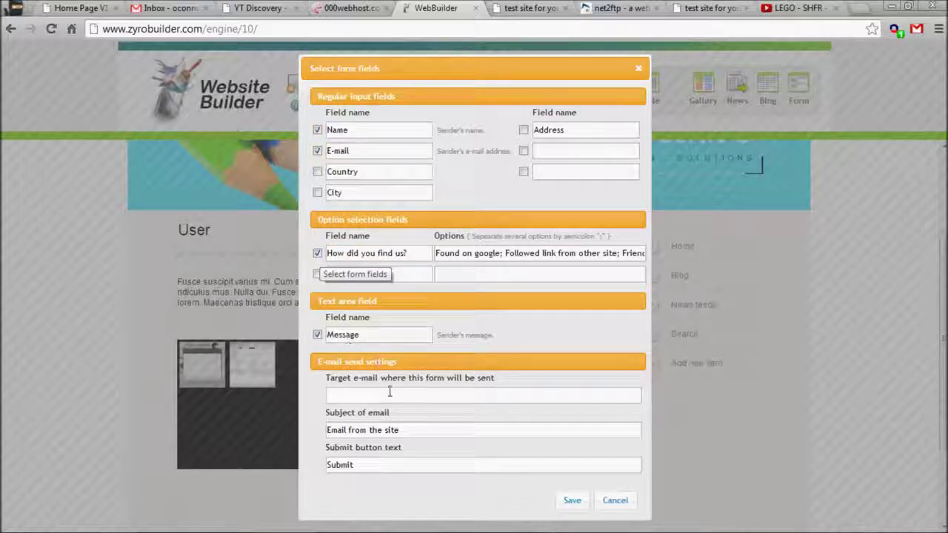
pyautogui.click(569, 500)
pyautogui.click(574, 368)
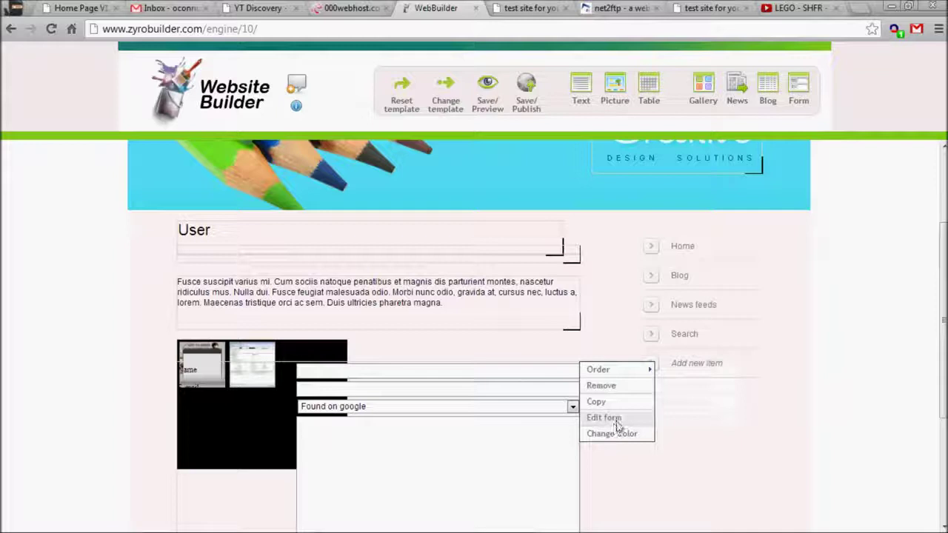
# Save and preview the User page, confirming the 'How did you find us?' dropdown lists three answers
pyautogui.click(489, 86)
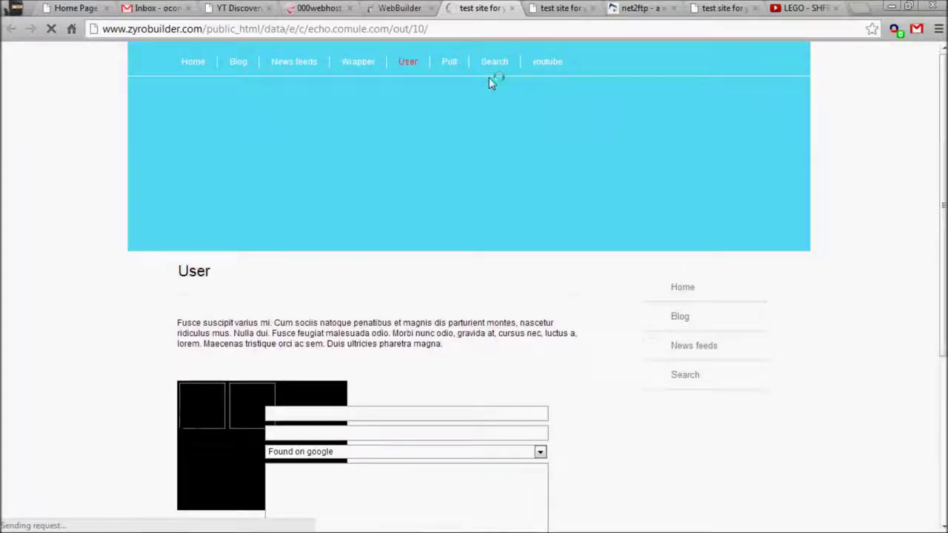
pyautogui.scroll(-2, 466, 74)
pyautogui.scroll(-2, 380, 217)
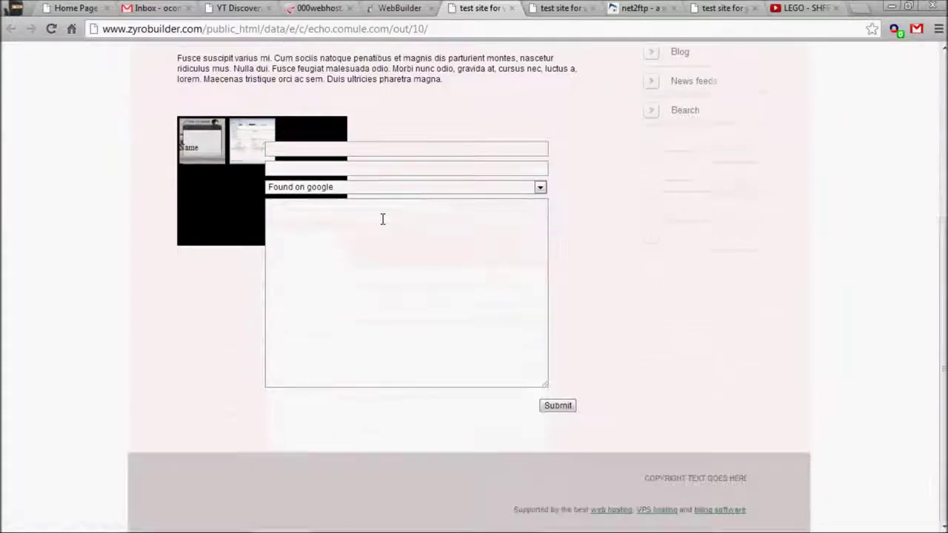
pyautogui.click(359, 187)
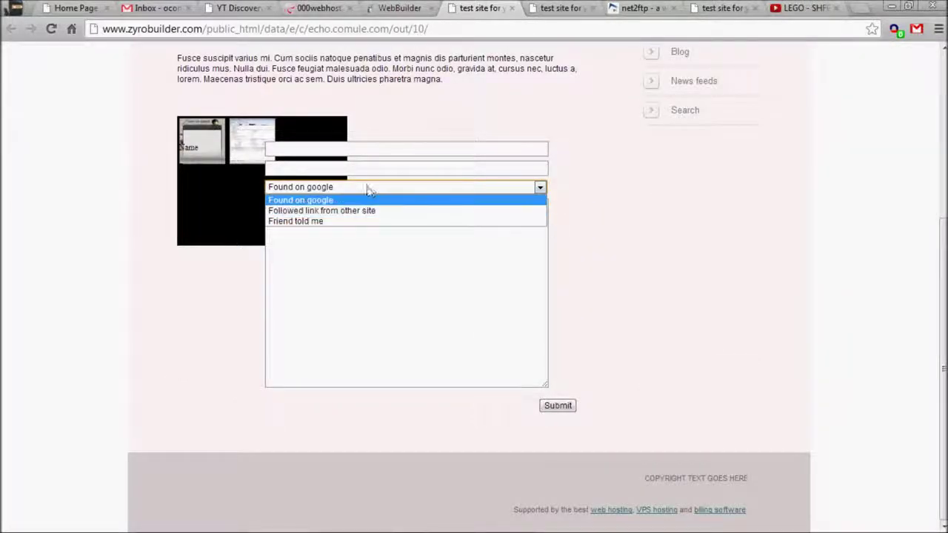
pyautogui.click(366, 188)
pyautogui.click(424, 194)
pyautogui.click(408, 186)
pyautogui.click(401, 152)
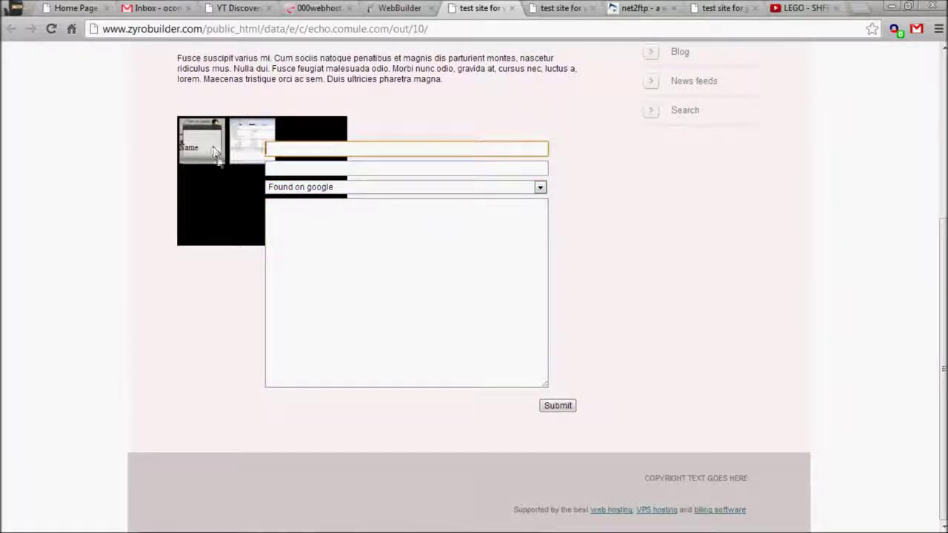
pyautogui.click(400, 8)
pyautogui.scroll(-5, 425, 254)
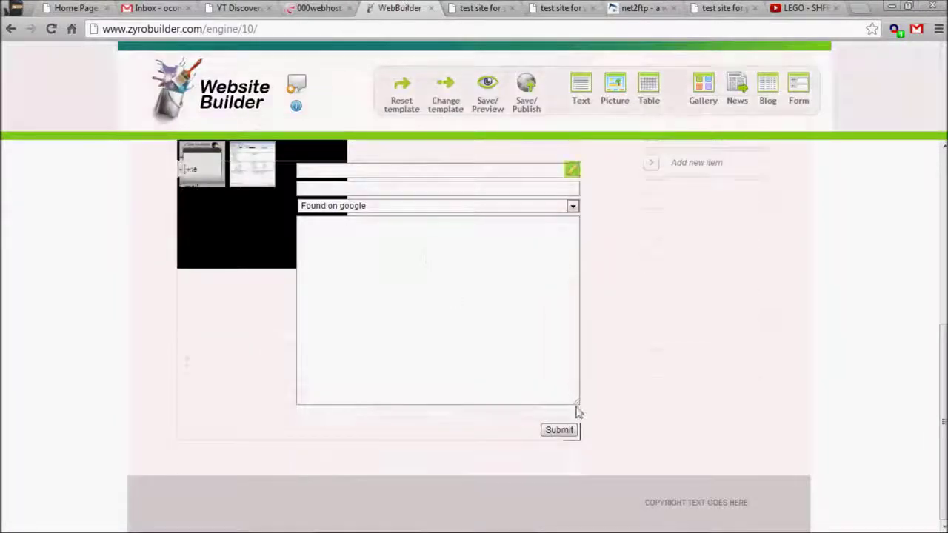
# Narrow the contact form, move it right beside the gallery, and save with a preview
pyautogui.moveTo(580, 435); pyautogui.dragTo(421, 318)
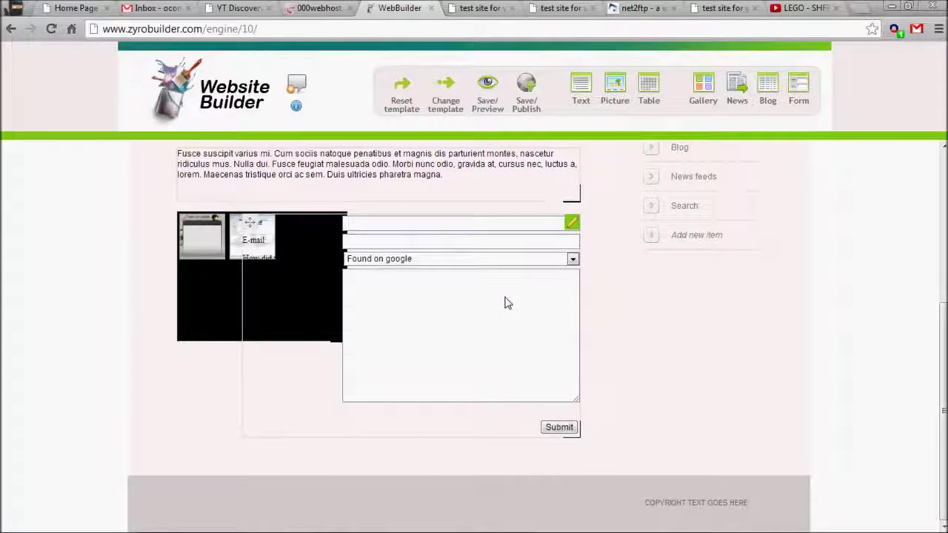
pyautogui.moveTo(577, 429); pyautogui.dragTo(539, 410)
pyautogui.moveTo(251, 217); pyautogui.dragTo(271, 217)
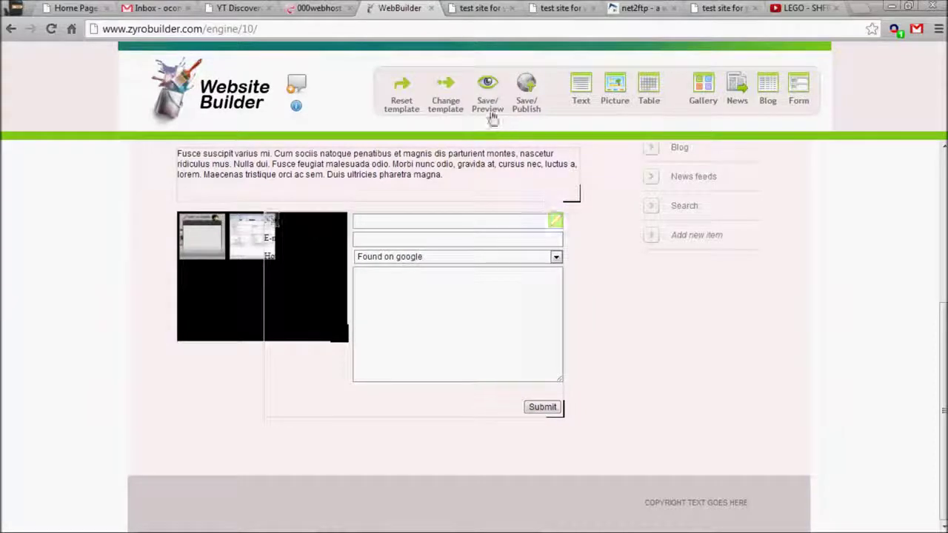
pyautogui.click(487, 85)
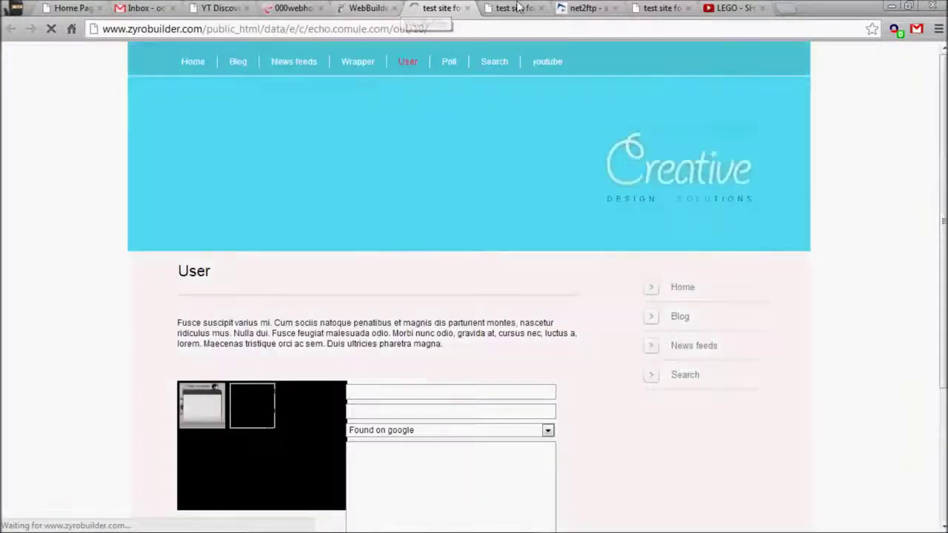
# Close the duplicate preview tab and test the form's Name, E-mail, message and dropdown fields
pyautogui.click(520, 11)
pyautogui.middleClick(511, 6)
pyautogui.click(424, 8)
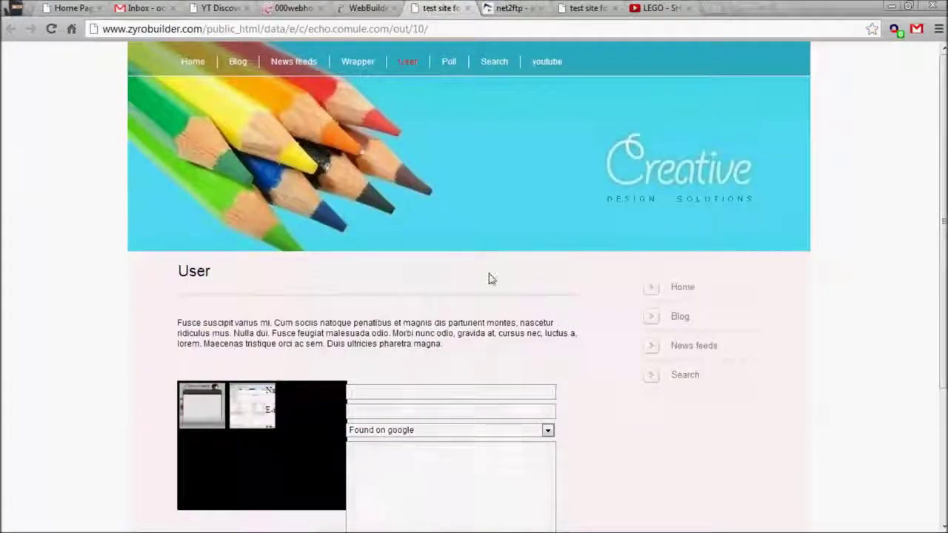
pyautogui.scroll(-3, 480, 271)
pyautogui.click(396, 204)
pyautogui.click(392, 294)
pyautogui.click(387, 238)
pyautogui.click(388, 223)
pyautogui.press('Tab')
pyautogui.press('Tab')
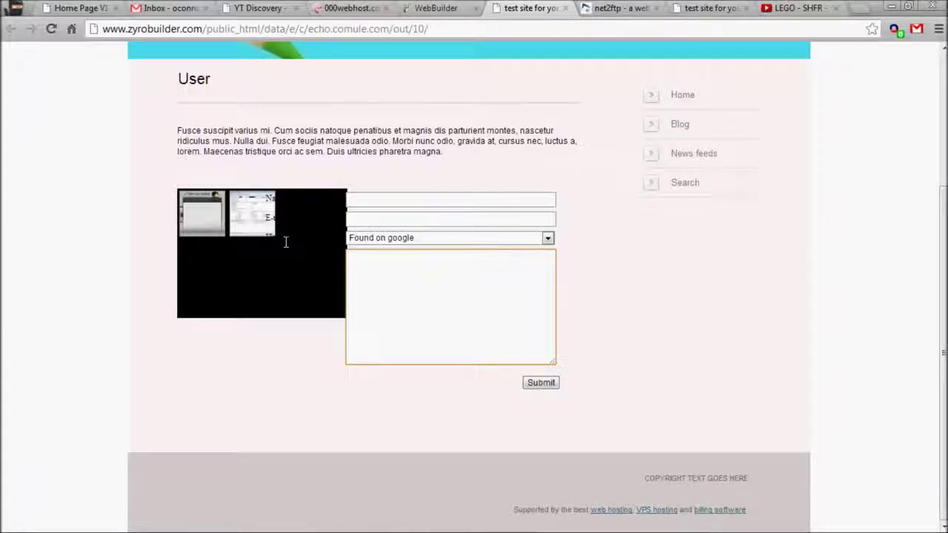
pyautogui.moveTo(265, 194); pyautogui.dragTo(399, 306)
pyautogui.click(398, 306)
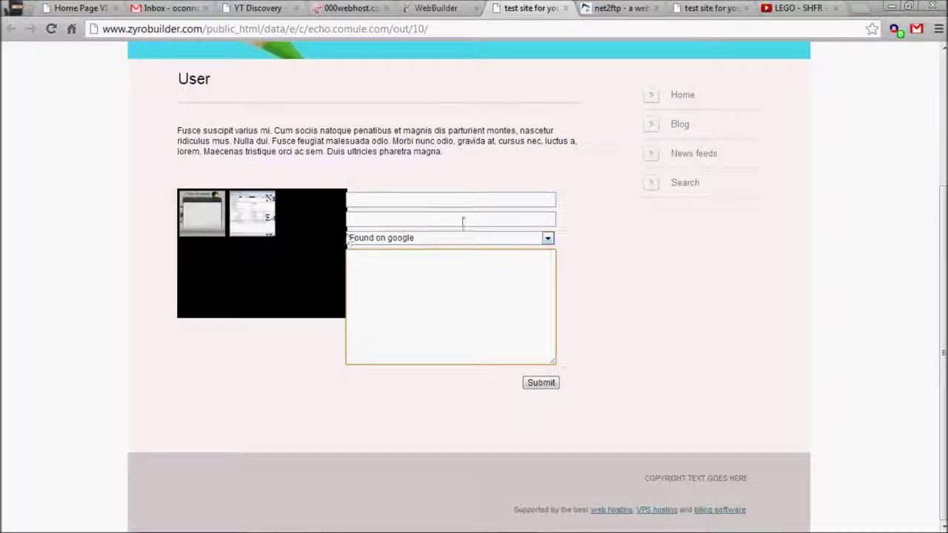
# Resize the form and move it just right of the gallery, then save and preview
pyautogui.click(404, 8)
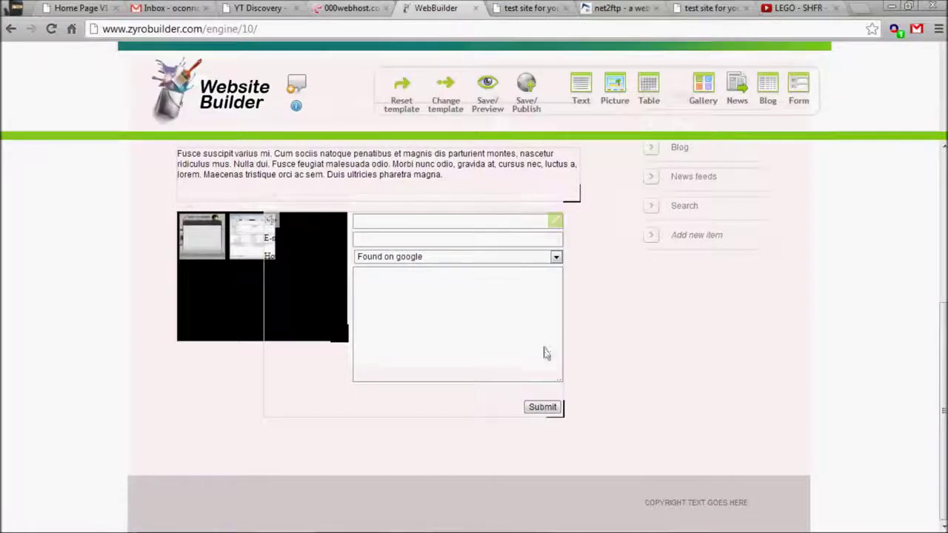
pyautogui.moveTo(557, 409); pyautogui.dragTo(474, 399)
pyautogui.moveTo(271, 220); pyautogui.dragTo(356, 219)
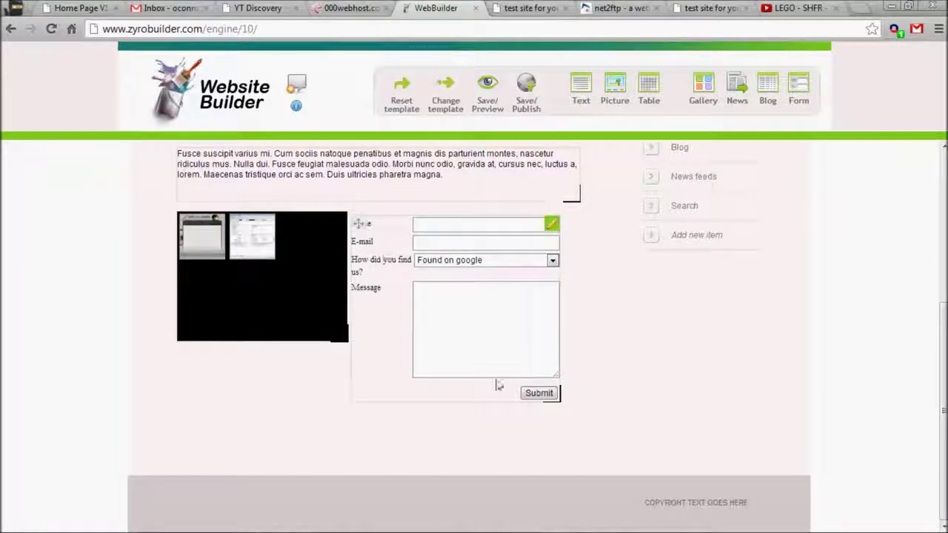
pyautogui.click(513, 9)
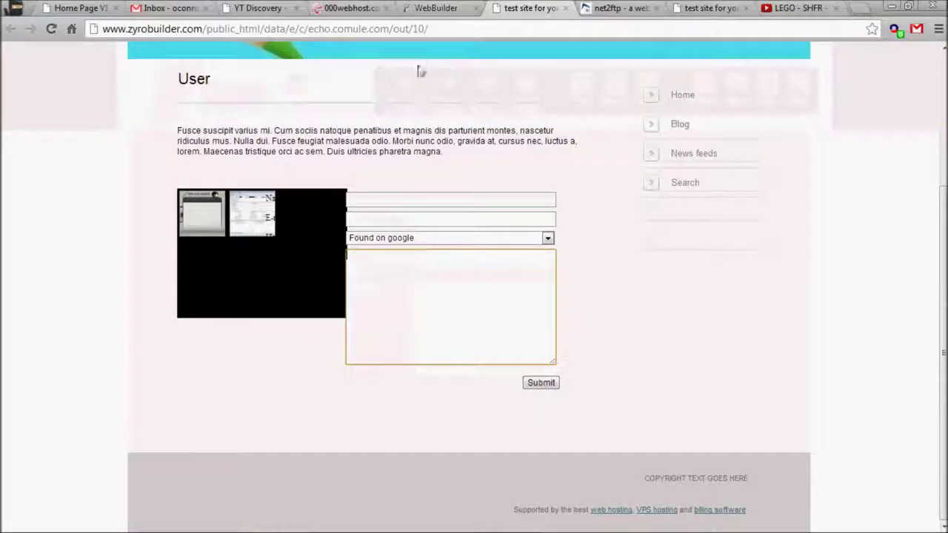
pyautogui.click(565, 8)
pyautogui.click(437, 7)
pyautogui.click(486, 107)
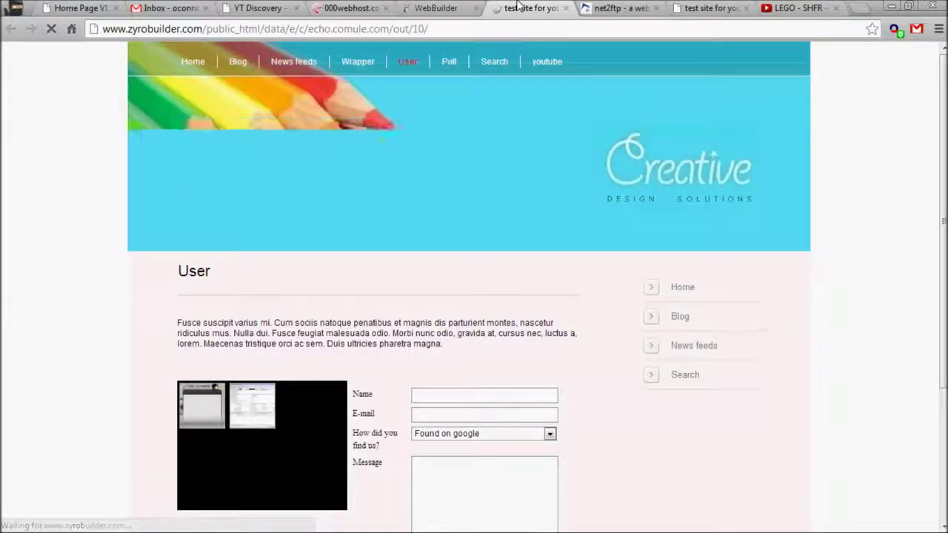
pyautogui.hotkey('ctrl', 'w')
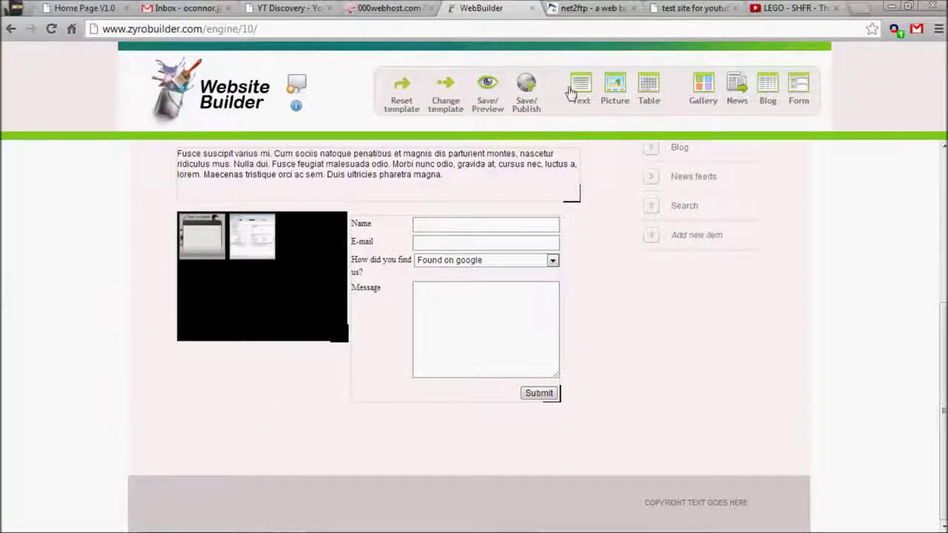
# Set the header banner's background to Do not repeat, anchored at the top-left
pyautogui.scroll(4, 427, 182)
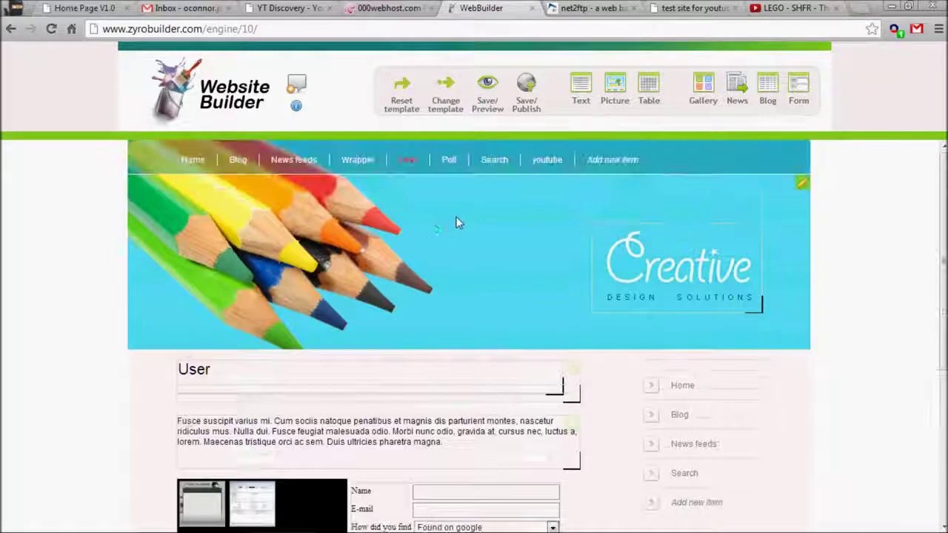
pyautogui.click(799, 183)
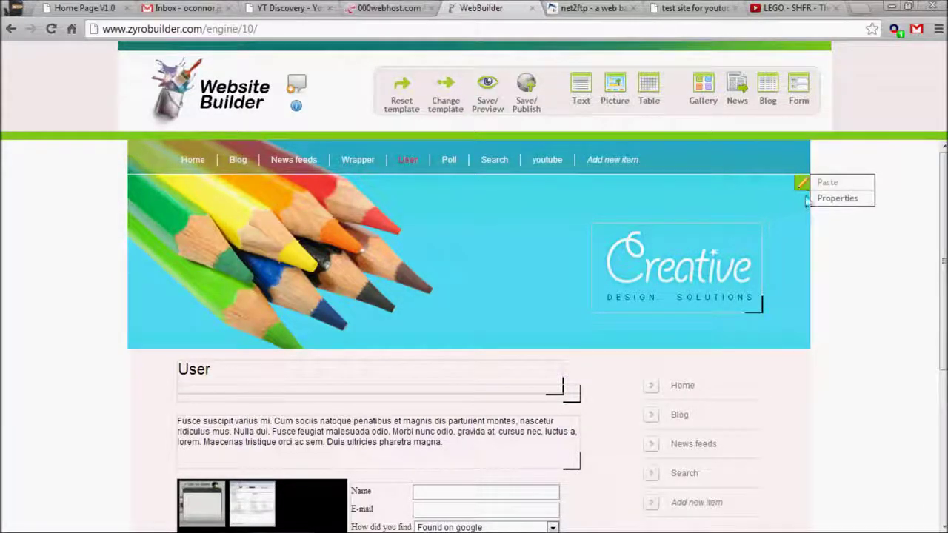
pyautogui.click(840, 199)
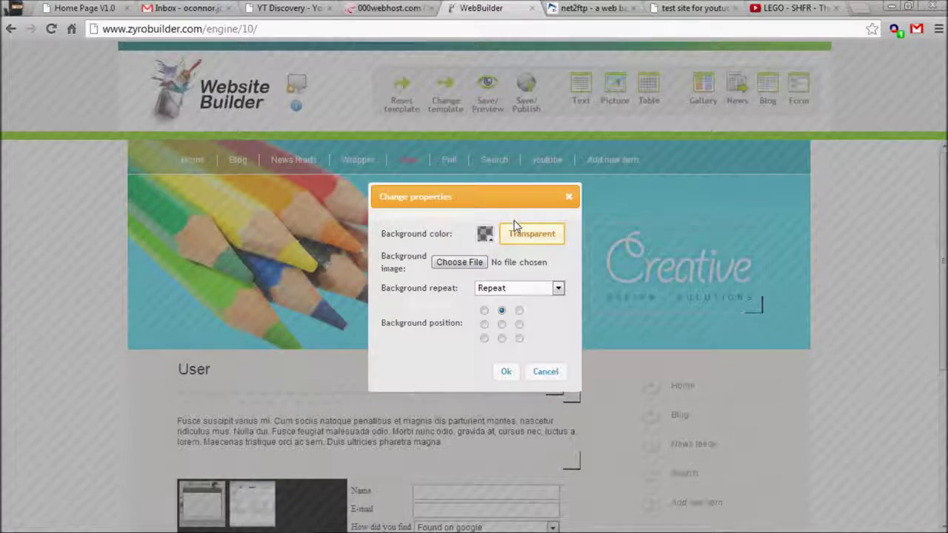
pyautogui.click(521, 288)
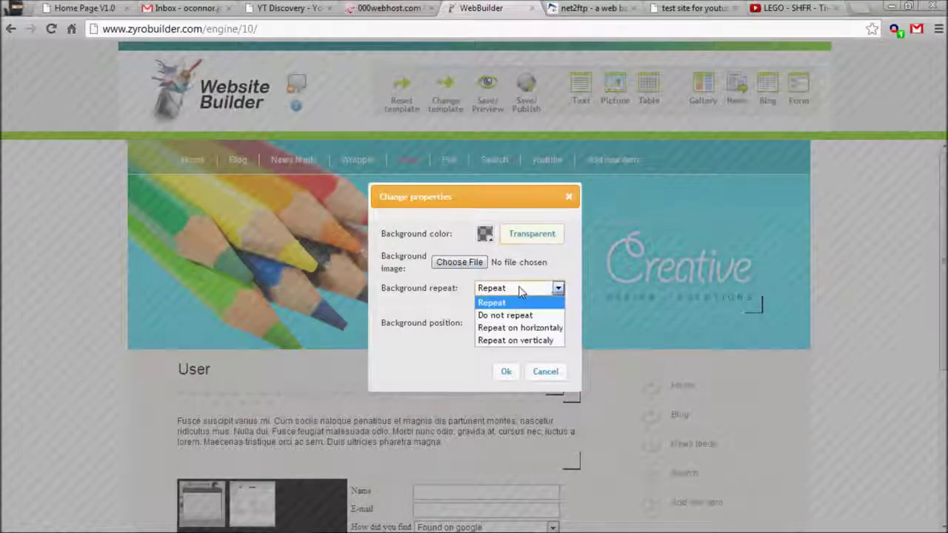
pyautogui.click(521, 300)
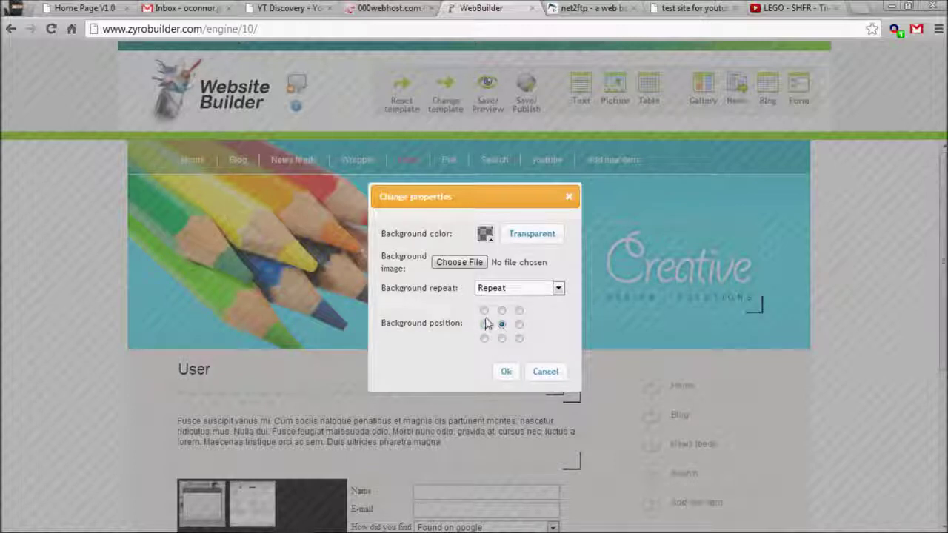
pyautogui.click(511, 288)
pyautogui.click(495, 314)
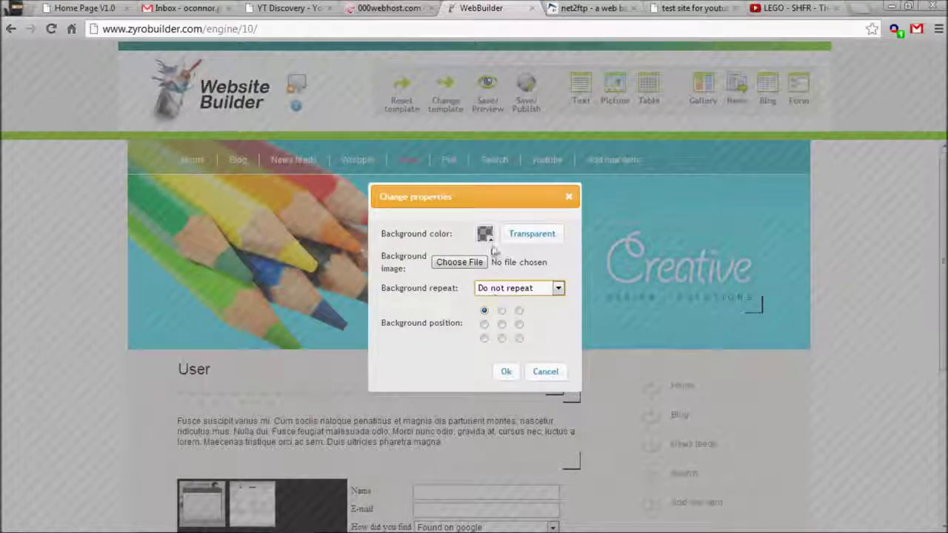
pyautogui.click(513, 371)
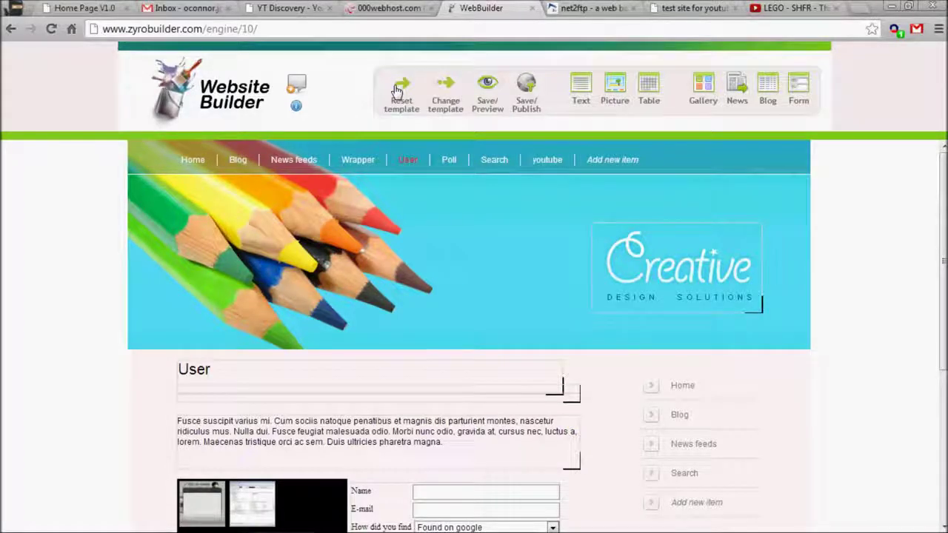
# Go to the Blog page, add a new blog element, and save the pending page changes
pyautogui.moveTo(297, 107)
pyautogui.click(247, 169)
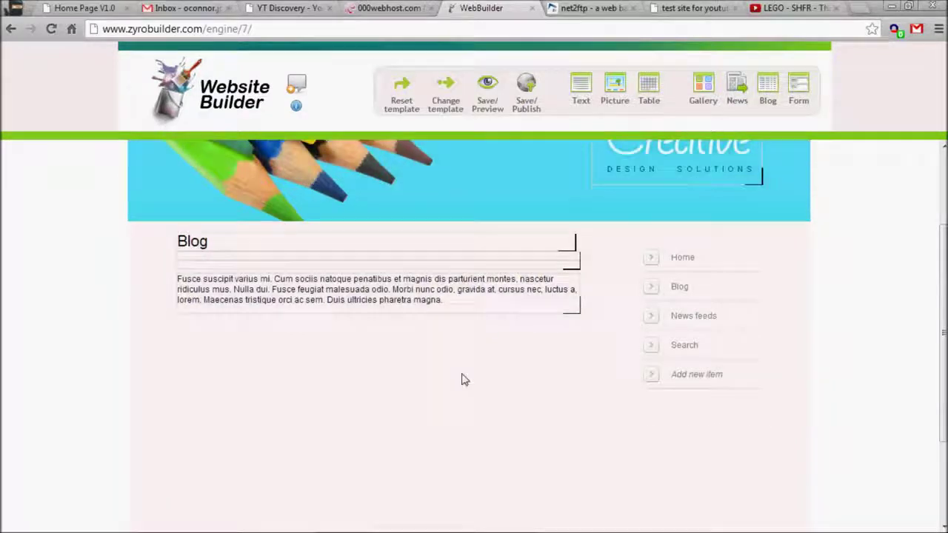
pyautogui.moveTo(577, 199); pyautogui.dragTo(482, 268)
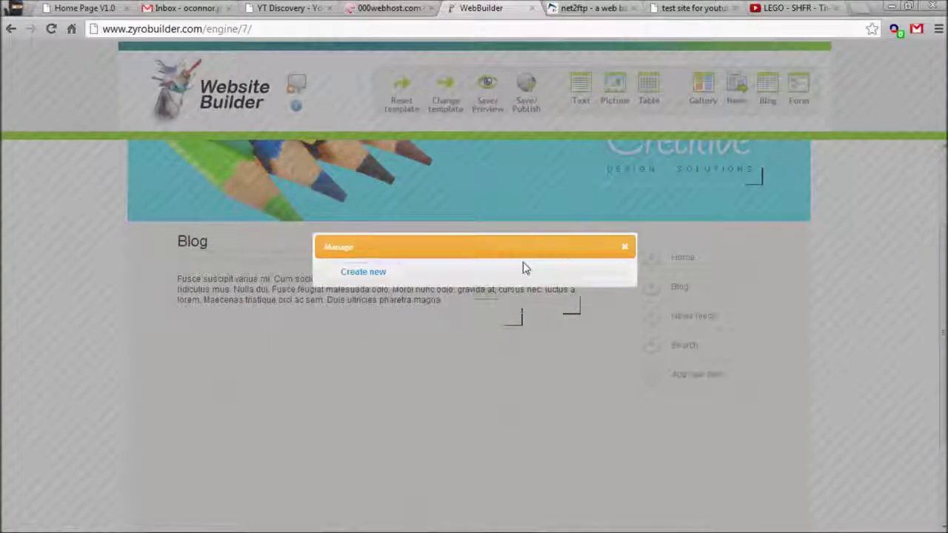
pyautogui.click(376, 274)
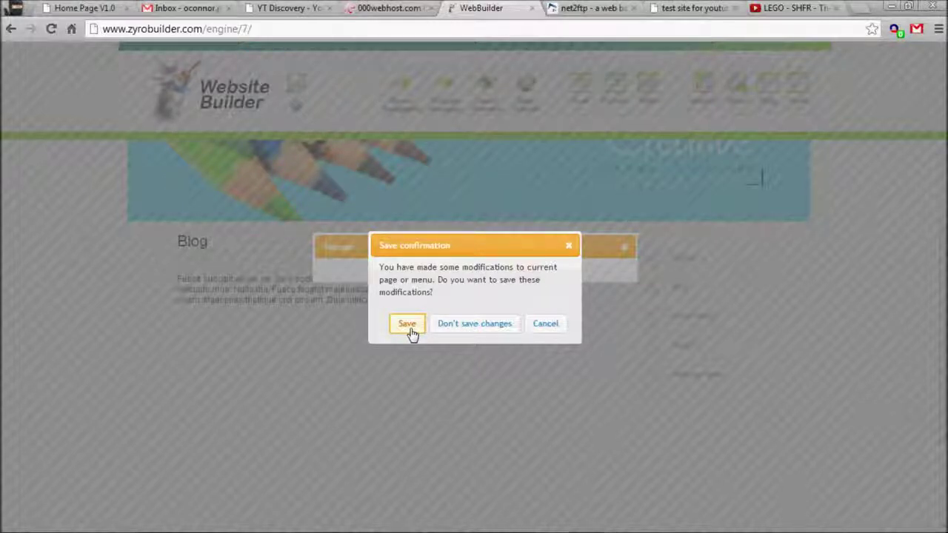
pyautogui.click(409, 327)
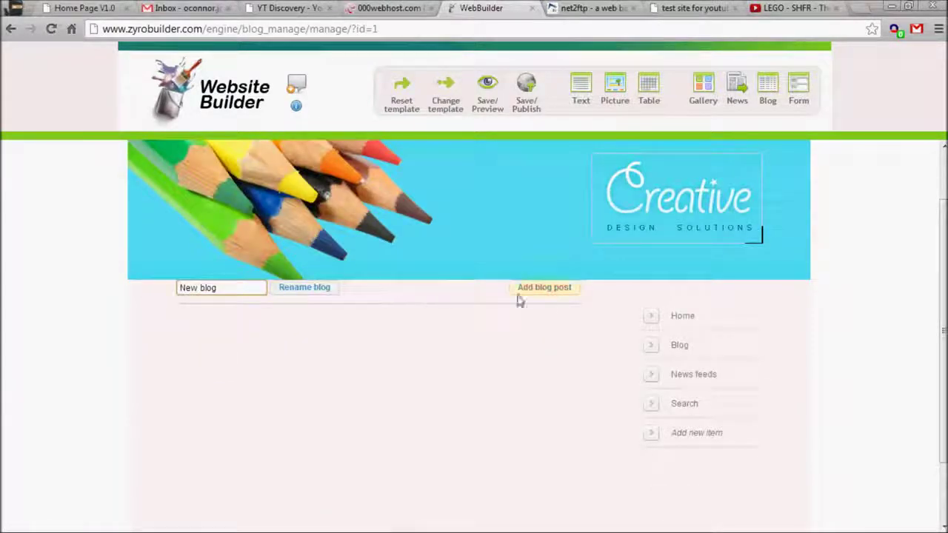
# Add a new blog post and title it 'hello', fixing the typo
pyautogui.click(547, 290)
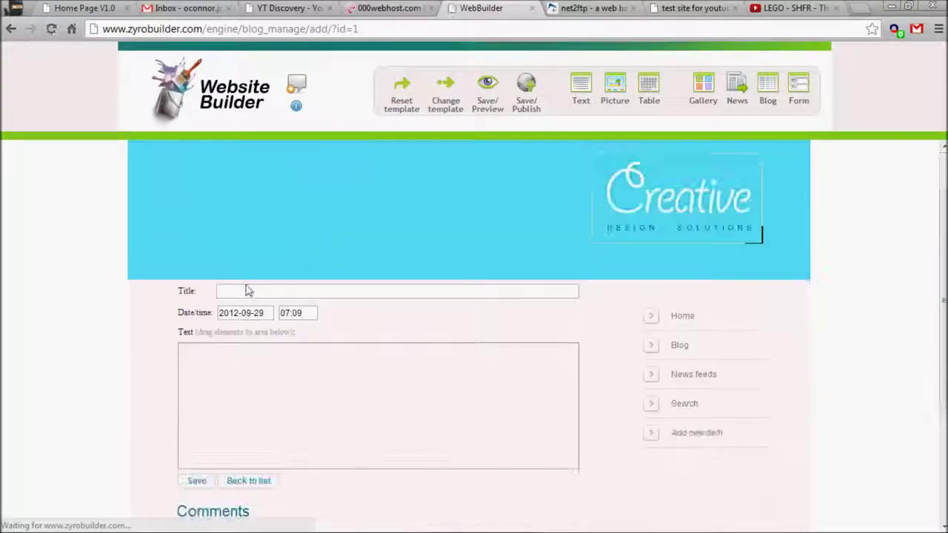
pyautogui.click(263, 294)
pyautogui.write('heelo')
pyautogui.press('Left')
pyautogui.press('Left')
pyautogui.press('BackSpace')
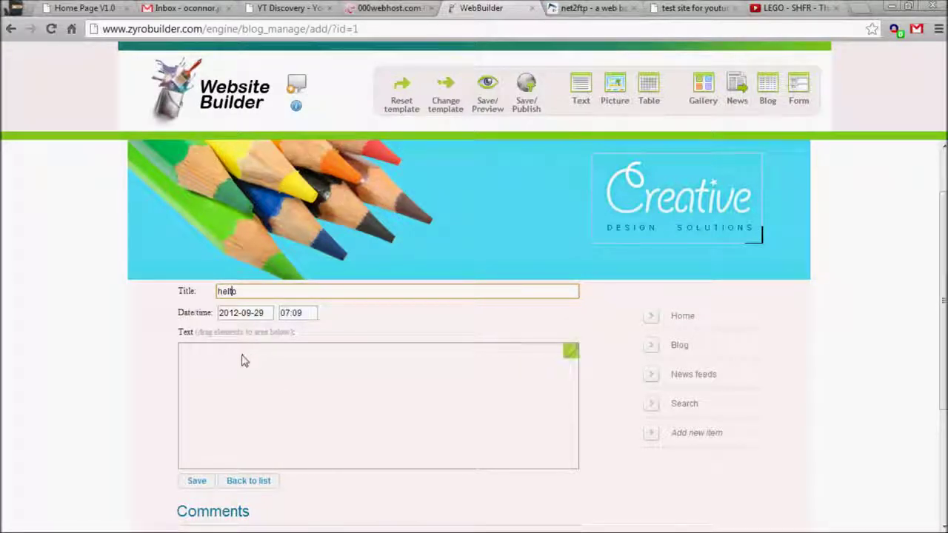
pyautogui.click(570, 350)
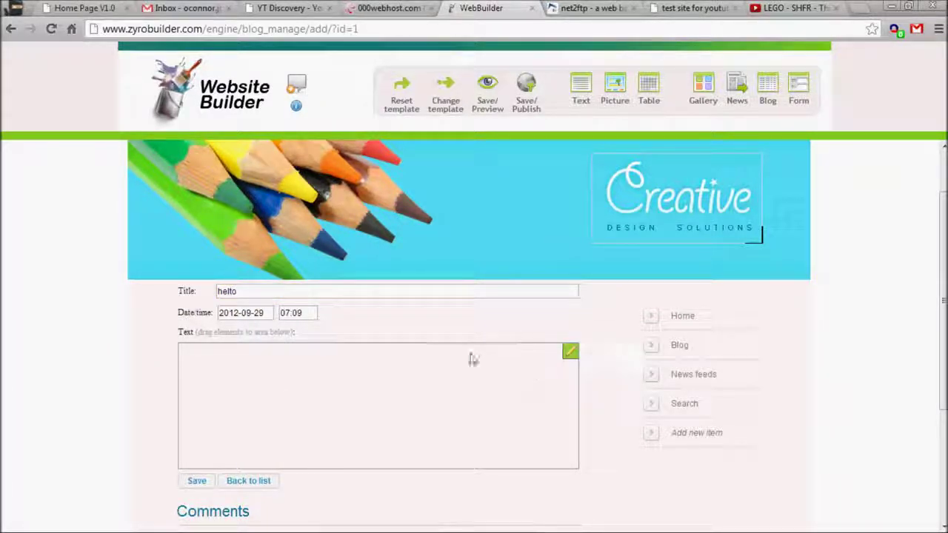
pyautogui.click(314, 293)
# Inspect the post's text area options and properties, leaving them unchanged
pyautogui.moveTo(214, 332); pyautogui.dragTo(277, 336)
pyautogui.click(217, 395)
pyautogui.scroll(-1, 228, 396)
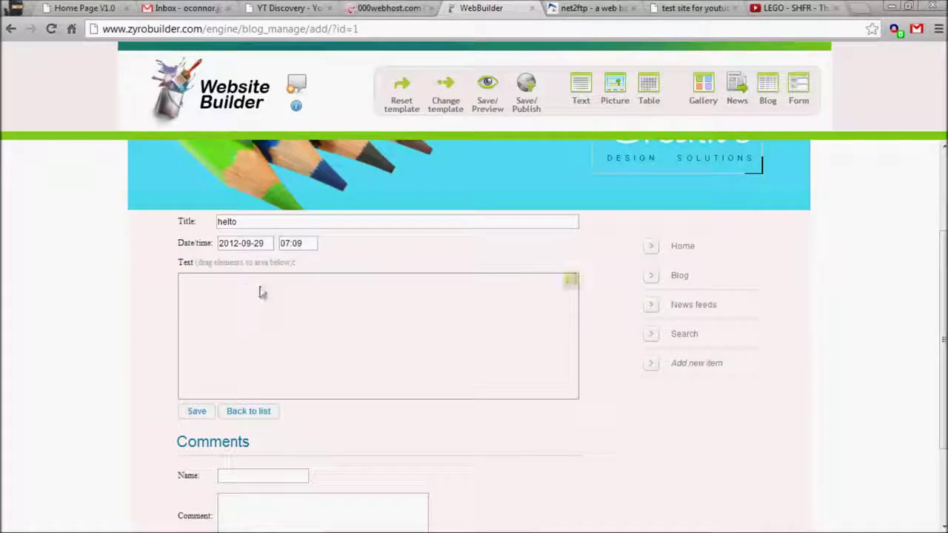
pyautogui.moveTo(218, 266); pyautogui.dragTo(263, 267)
pyautogui.click(294, 266)
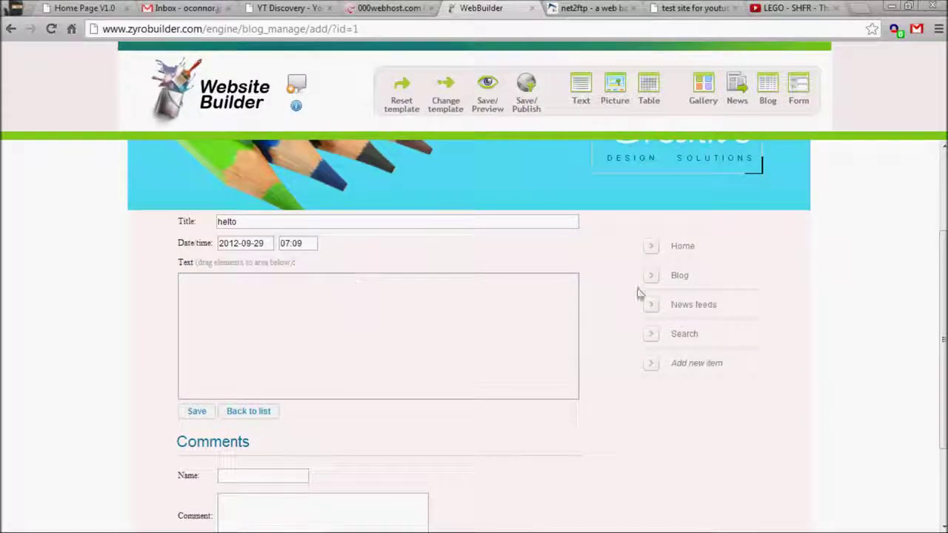
pyautogui.click(569, 281)
pyautogui.click(586, 297)
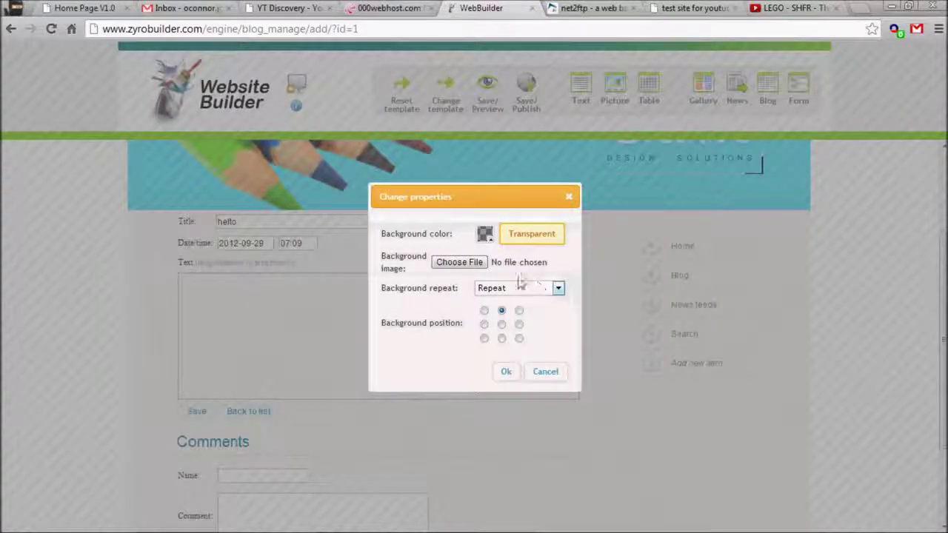
pyautogui.click(539, 376)
pyautogui.moveTo(201, 265); pyautogui.dragTo(298, 273)
# Place a Text block in the post body and enlarge it
pyautogui.moveTo(580, 85); pyautogui.dragTo(501, 311)
pyautogui.moveTo(575, 105); pyautogui.dragTo(429, 302)
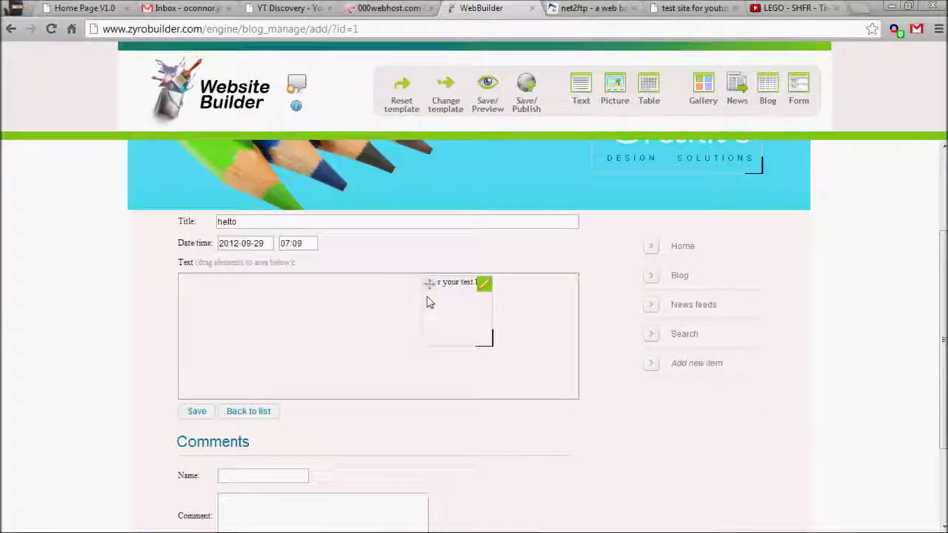
pyautogui.moveTo(485, 337); pyautogui.dragTo(551, 349)
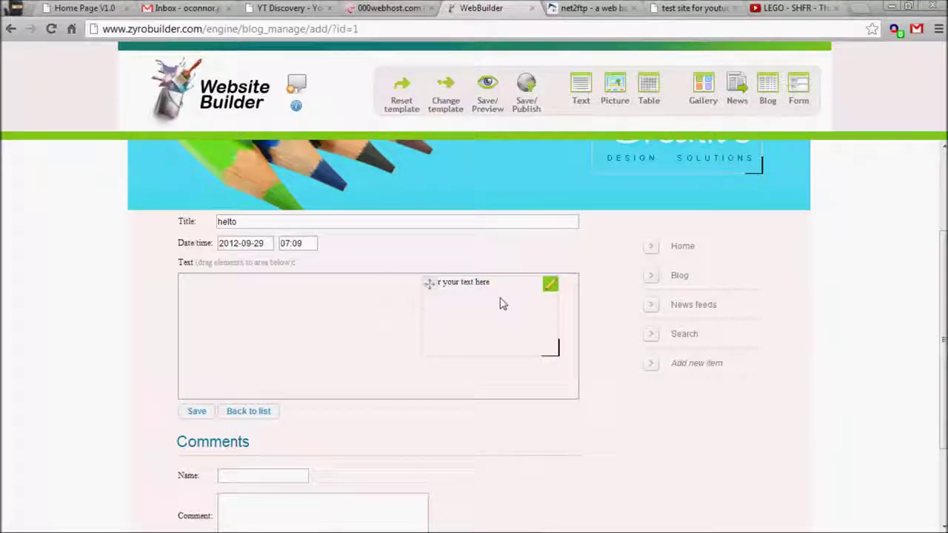
# Save and preview the site, browsing both Blog pages in the preview
pyautogui.click(488, 87)
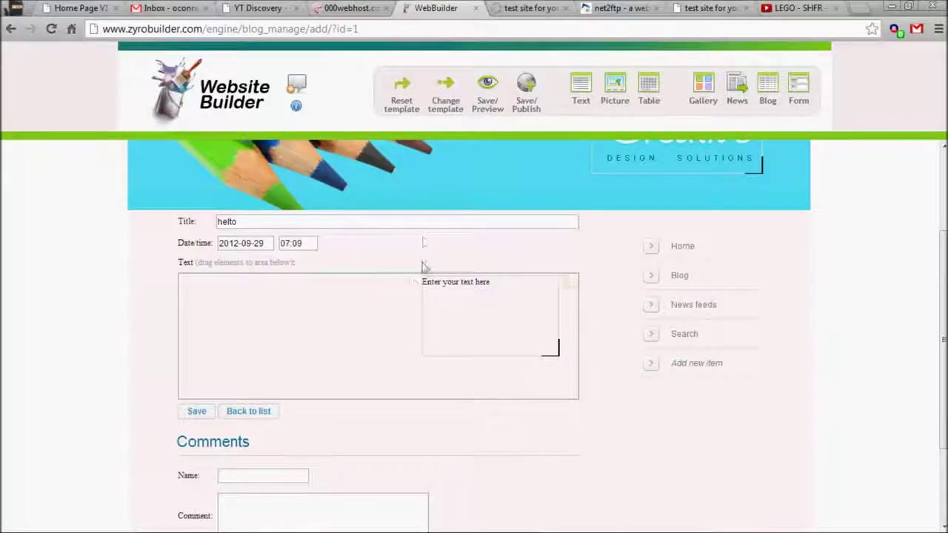
pyautogui.scroll(-3, 422, 274)
pyautogui.click(288, 398)
pyautogui.hotkey('ctrl', 'Tab')
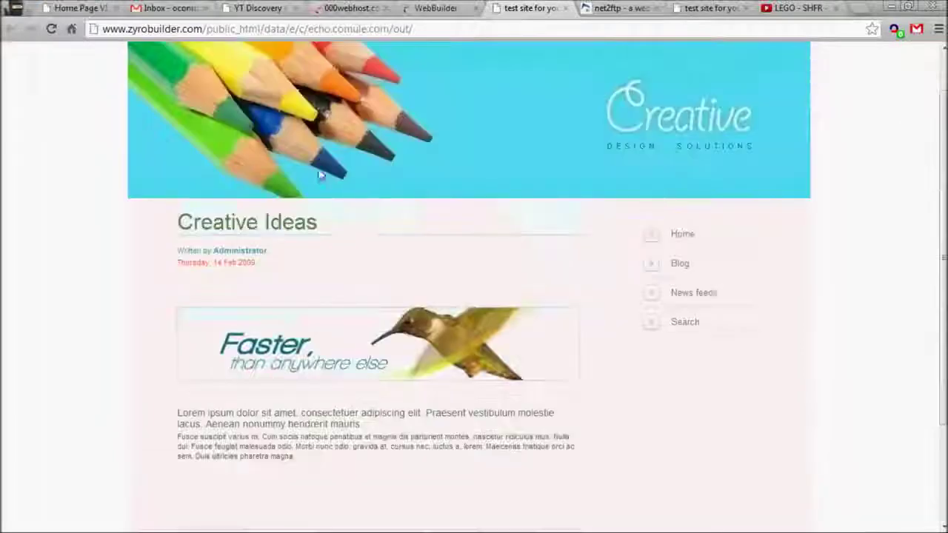
pyautogui.click(234, 69)
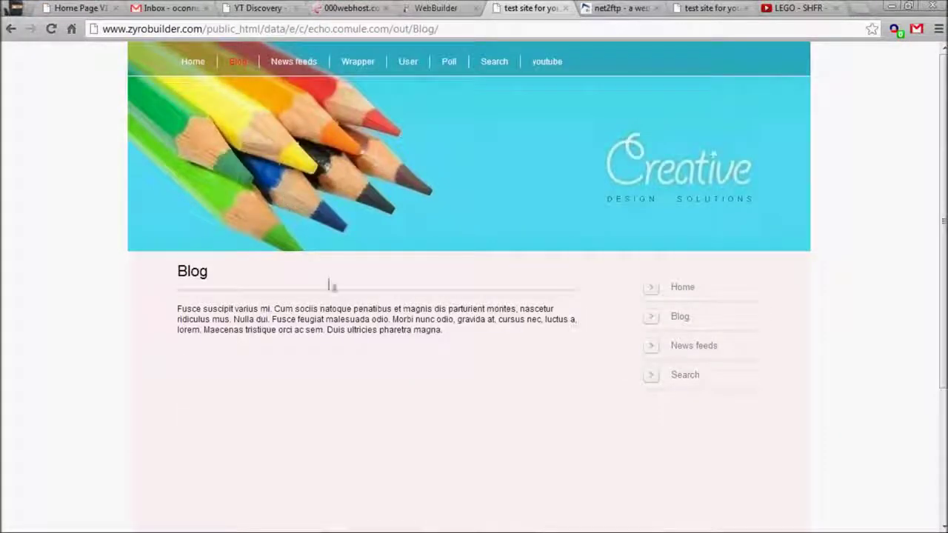
pyautogui.click(685, 320)
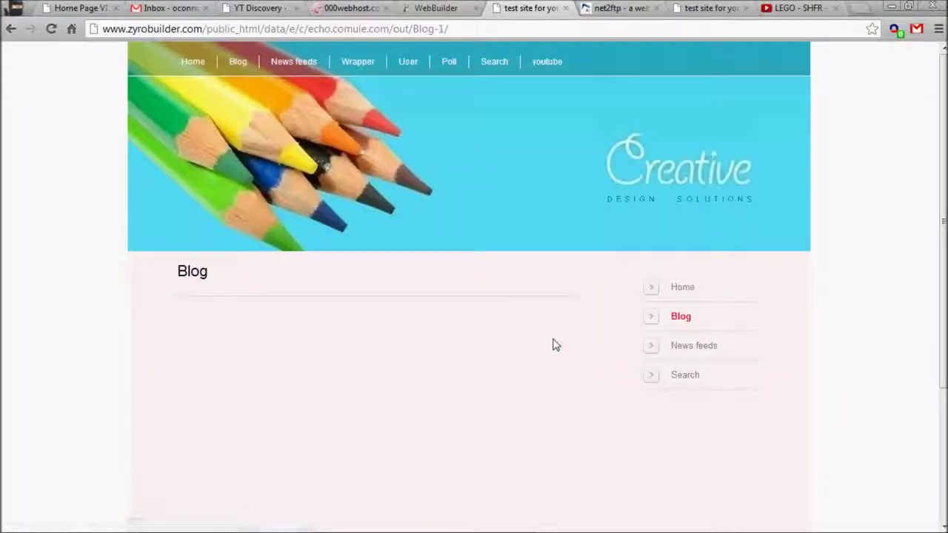
pyautogui.scroll(-3, 548, 345)
pyautogui.scroll(2, 546, 342)
pyautogui.scroll(1, 547, 342)
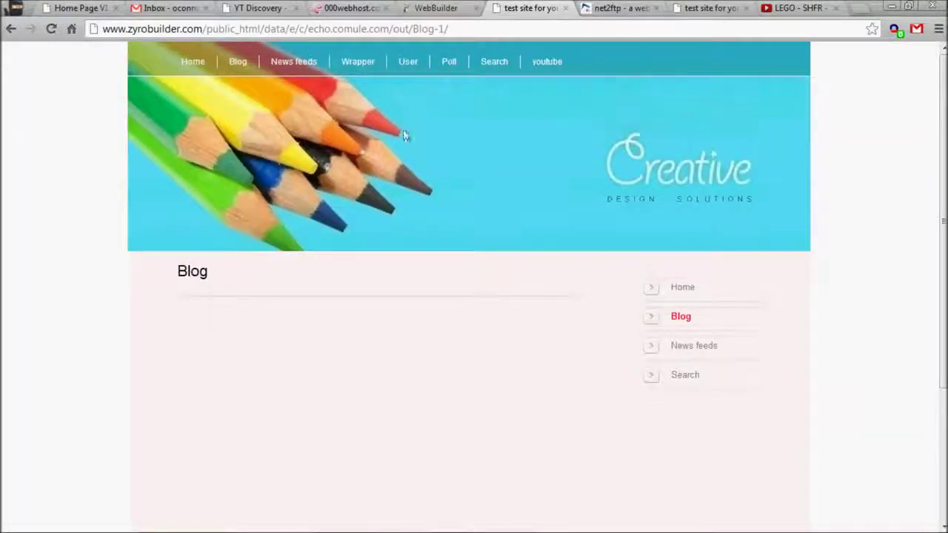
# Back in the editor, save and publish the site
pyautogui.click(428, 8)
pyautogui.scroll(3, 574, 340)
pyautogui.click(525, 88)
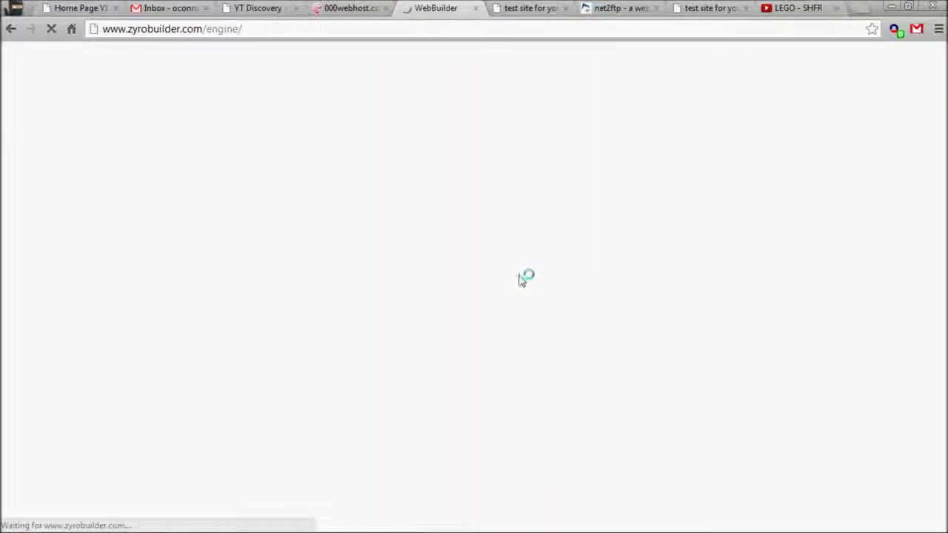
# On the live site, visit the Blog, sidebar Blog and Home pages, then return to the editor
pyautogui.click(527, 8)
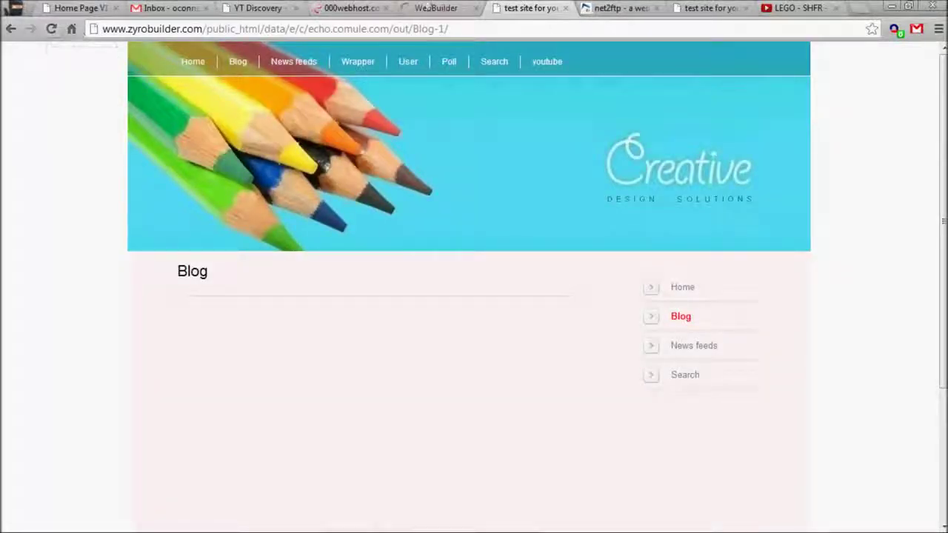
pyautogui.click(709, 8)
pyautogui.click(237, 64)
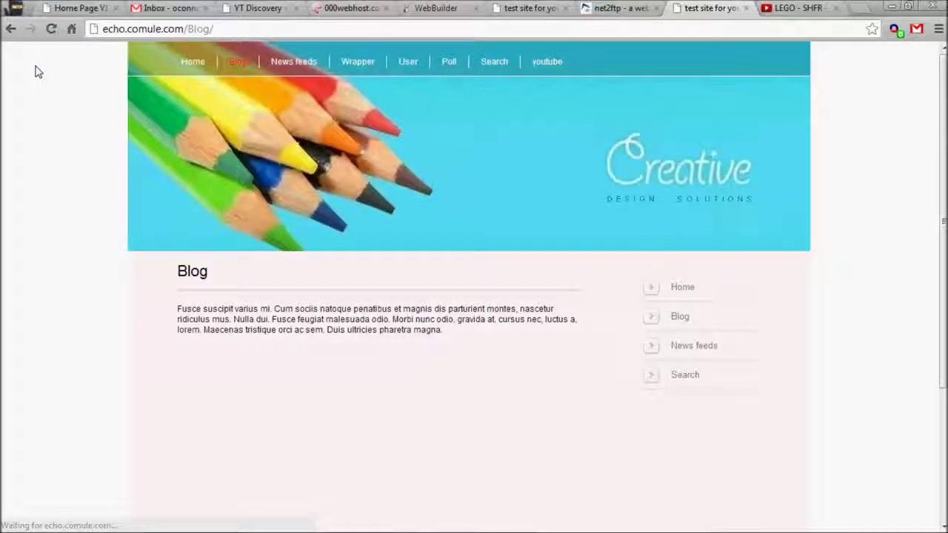
pyautogui.click(685, 318)
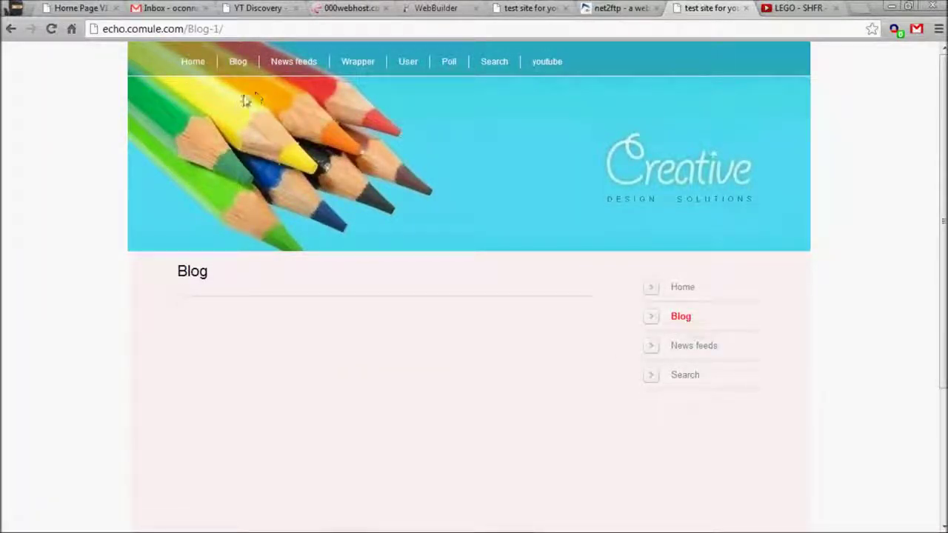
pyautogui.click(191, 65)
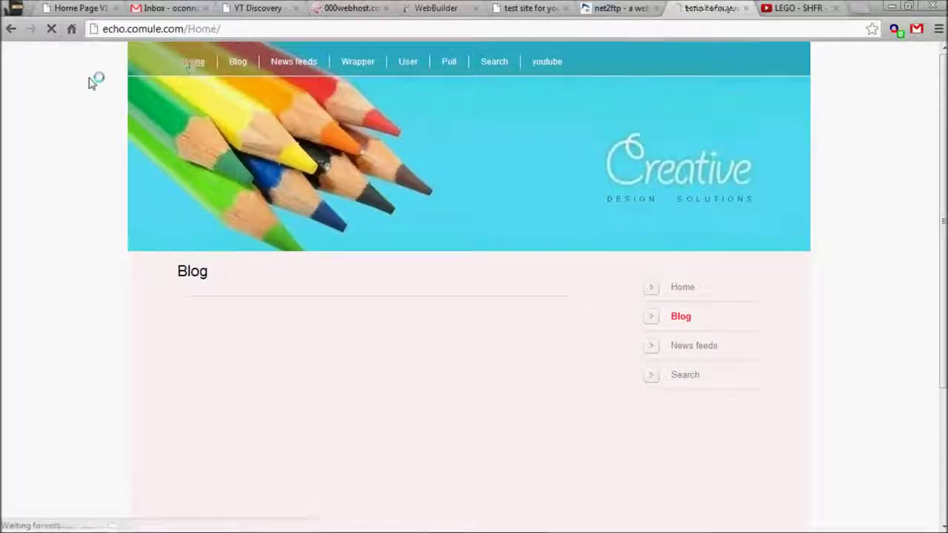
pyautogui.scroll(-3, 88, 80)
pyautogui.scroll(2, 94, 86)
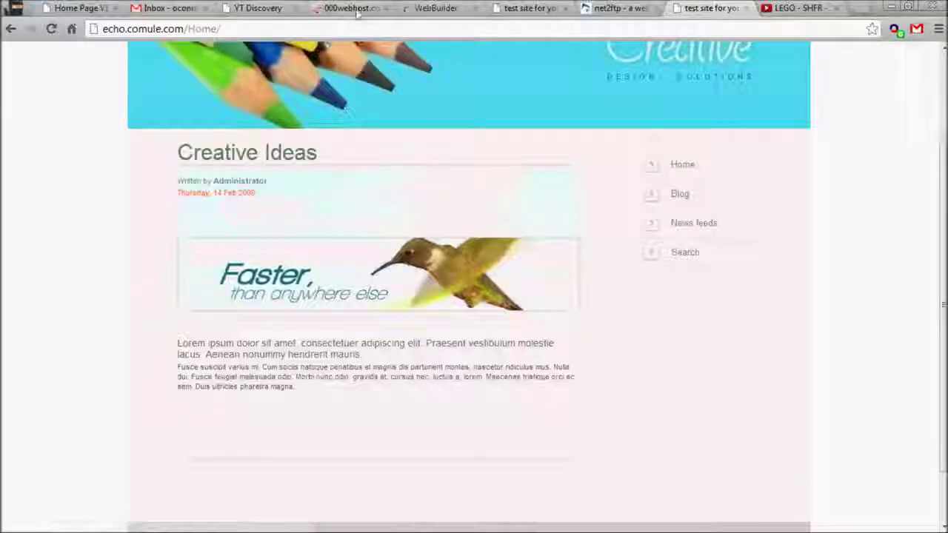
pyautogui.click(435, 8)
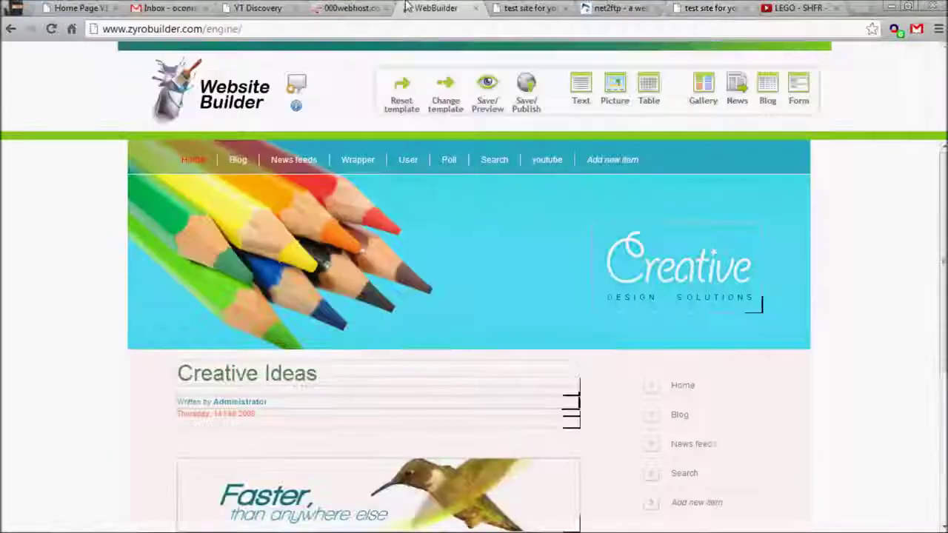
# Use the Blog menu item's Go to option to open the Blog page for editing
pyautogui.click(239, 162)
pyautogui.click(271, 178)
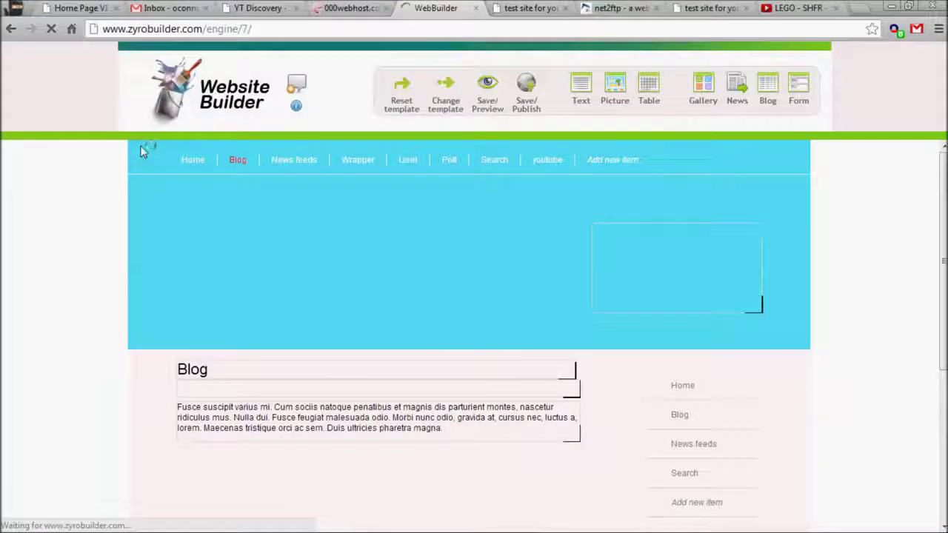
pyautogui.scroll(-2, 337, 241)
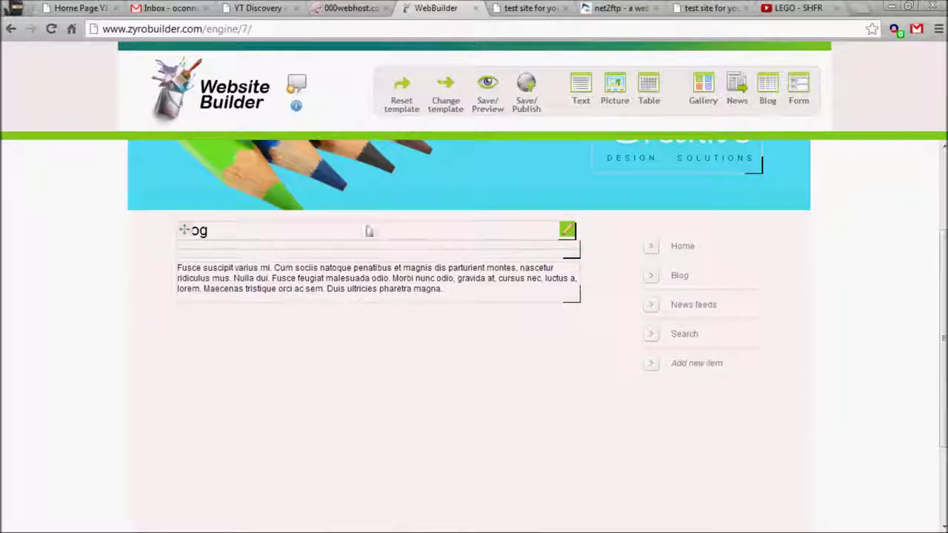
pyautogui.scroll(2, 370, 233)
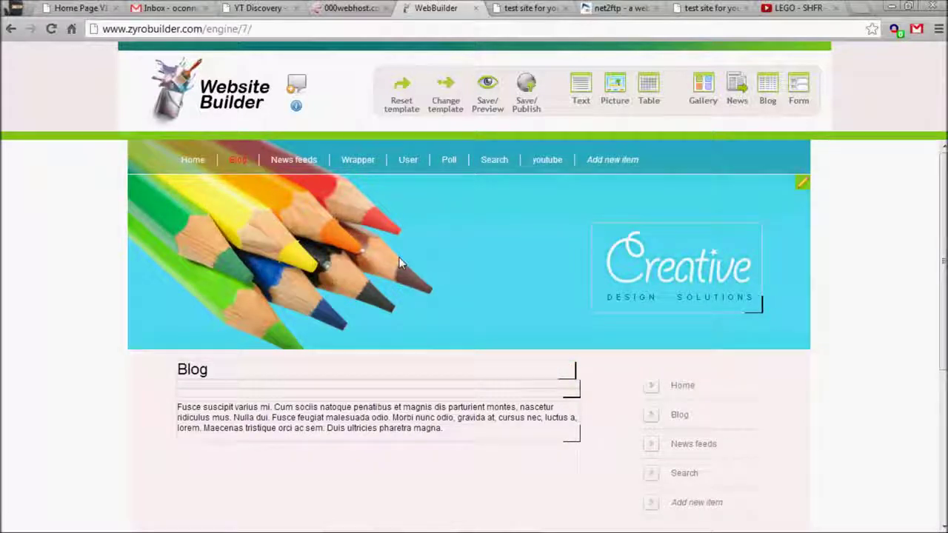